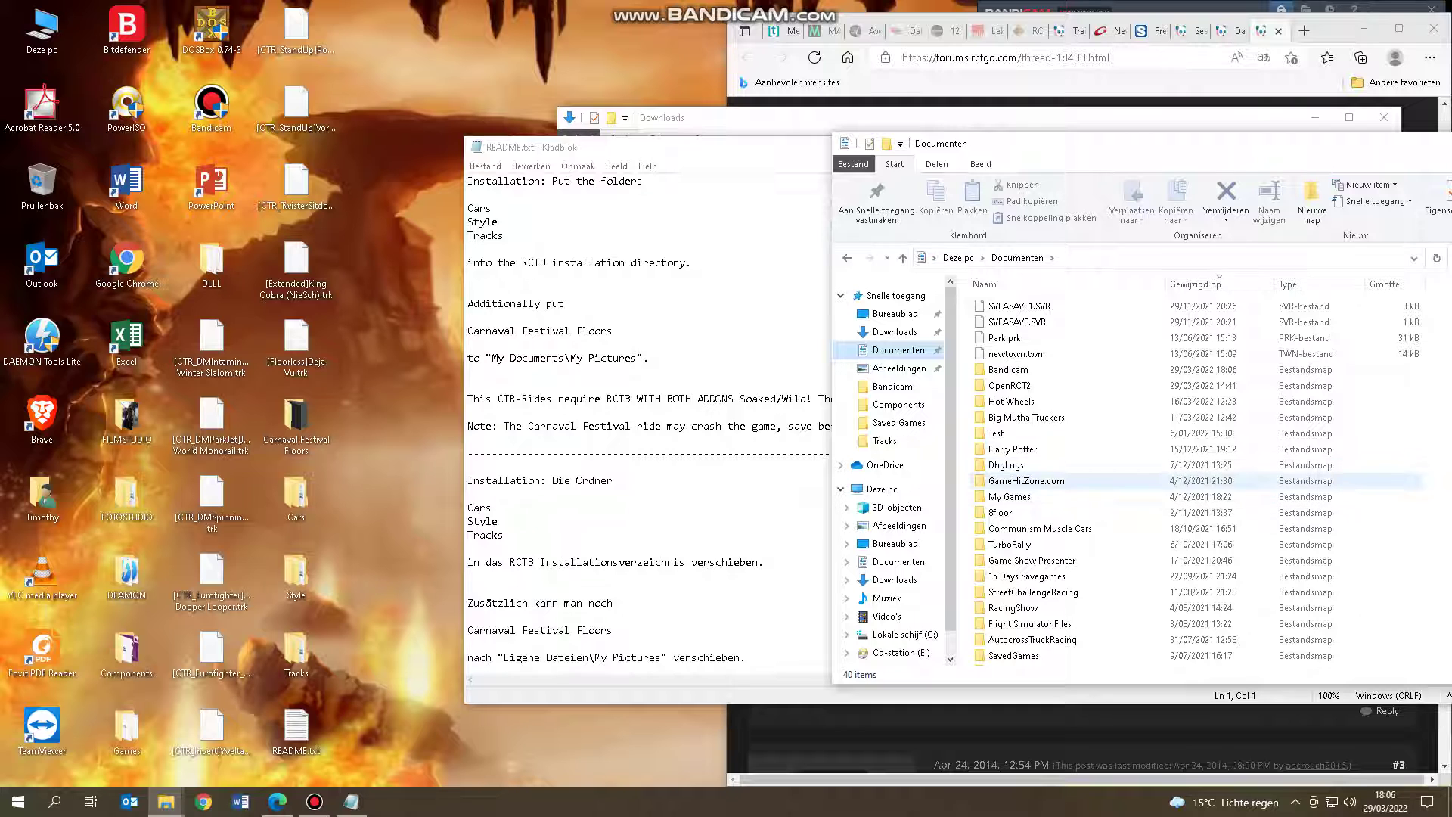
# Move the Carnaval Festival Floors folder from the desktop into Documents\My Pictures\RCT3 and open it there
pyautogui.scroll(-6, 1195, 480)
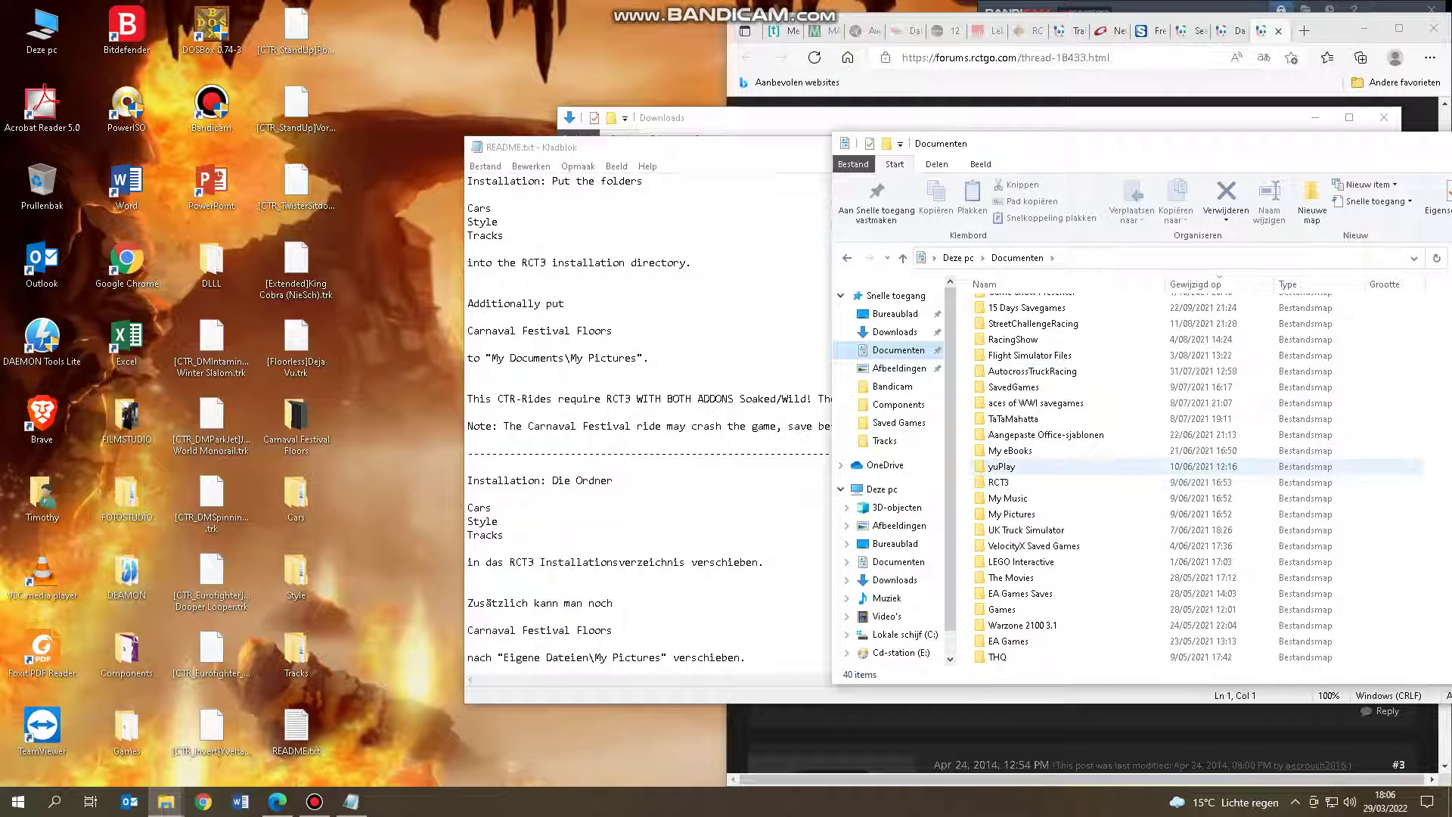
pyautogui.doubleClick(1009, 513)
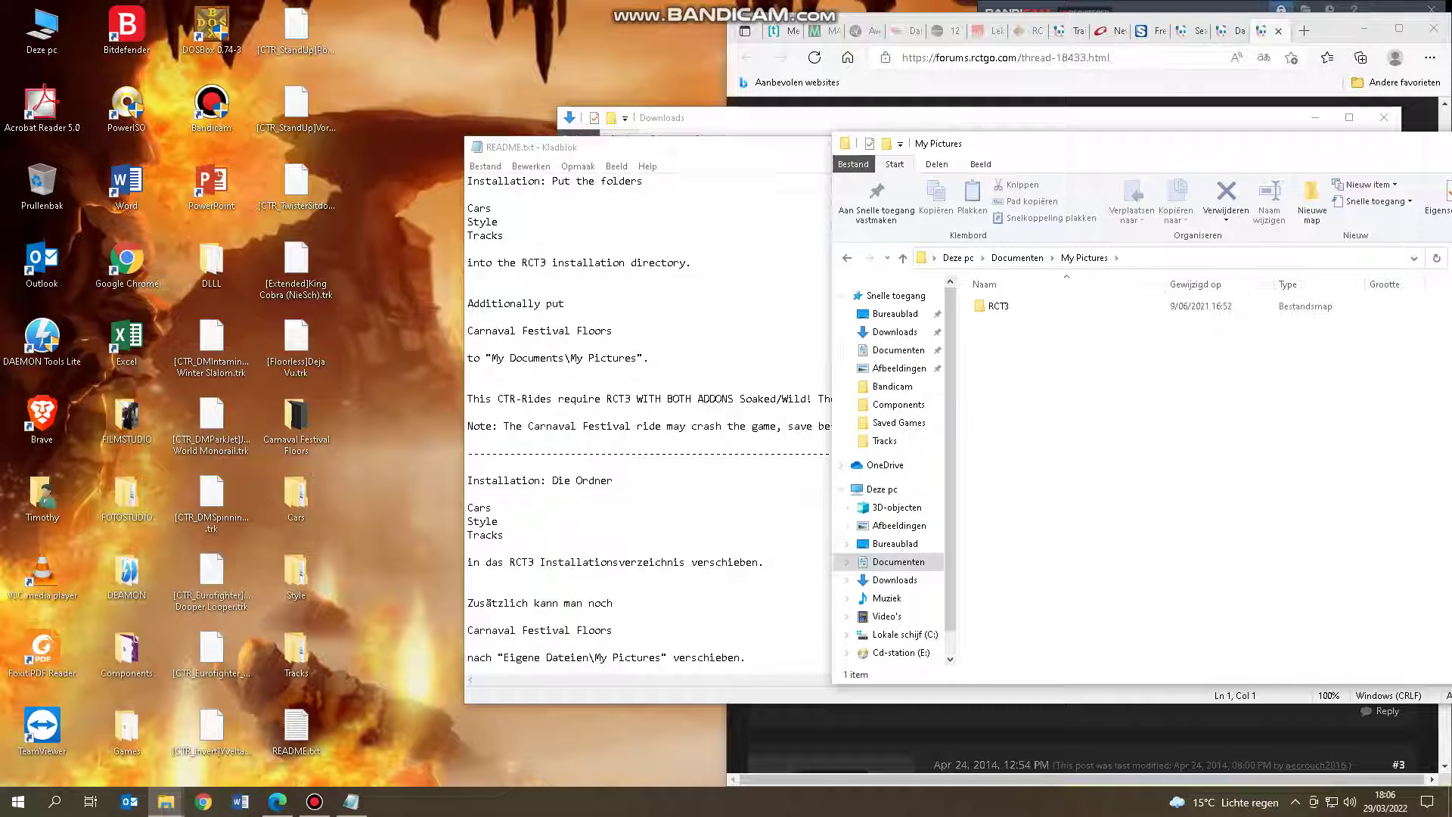
pyautogui.doubleClick(999, 306)
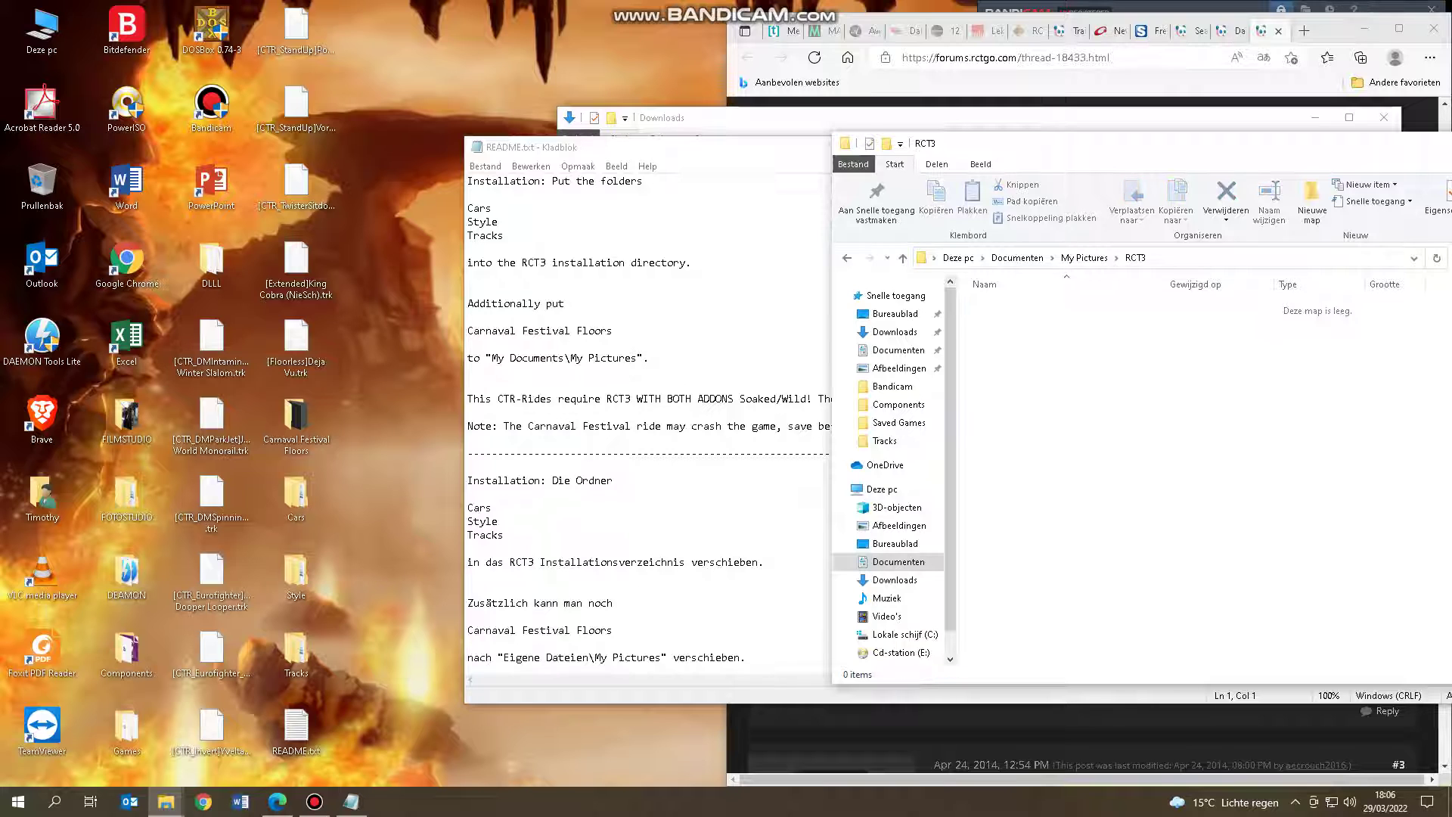
pyautogui.moveTo(296, 419); pyautogui.dragTo(1157, 450)
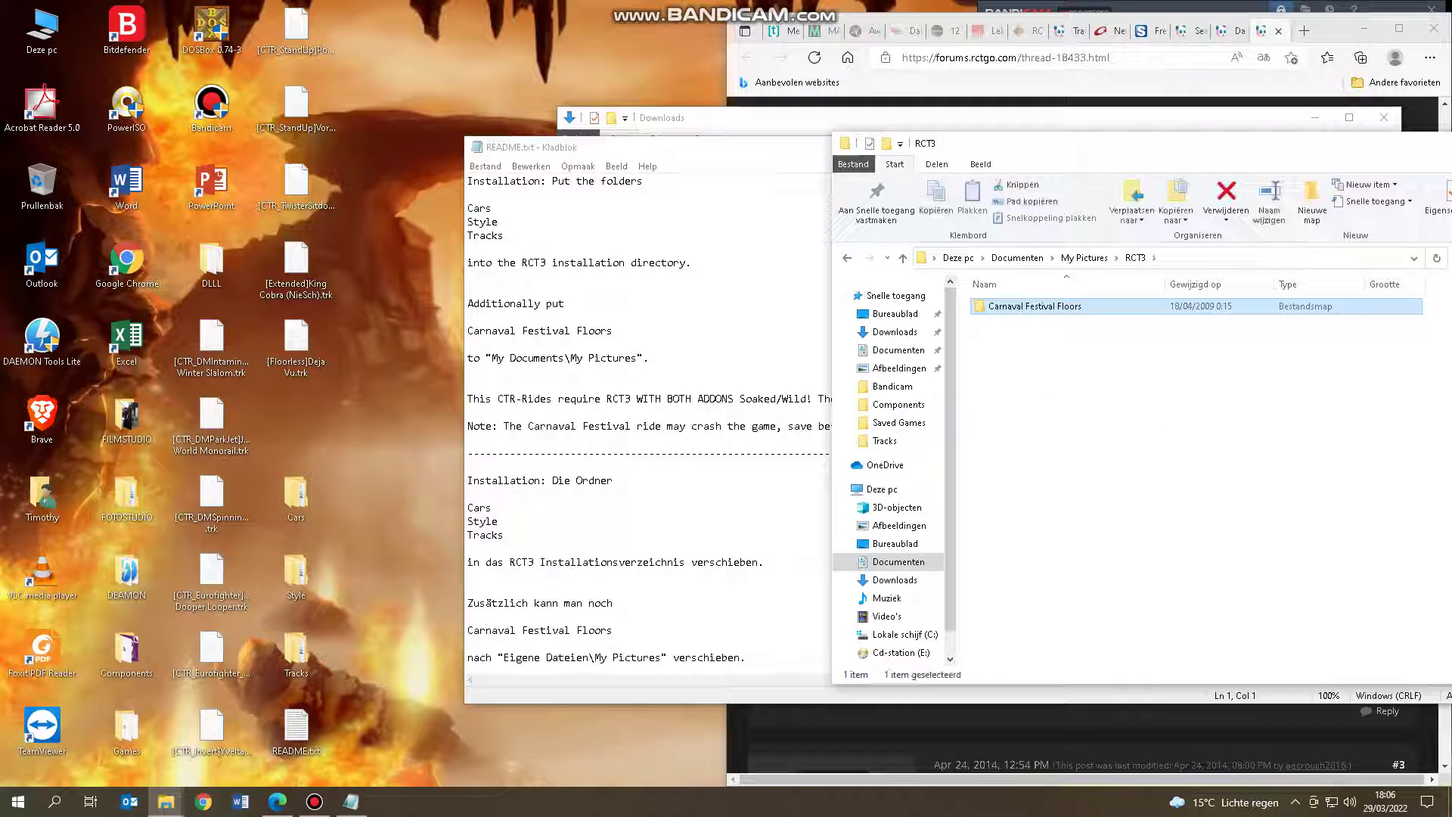
pyautogui.press('Return')
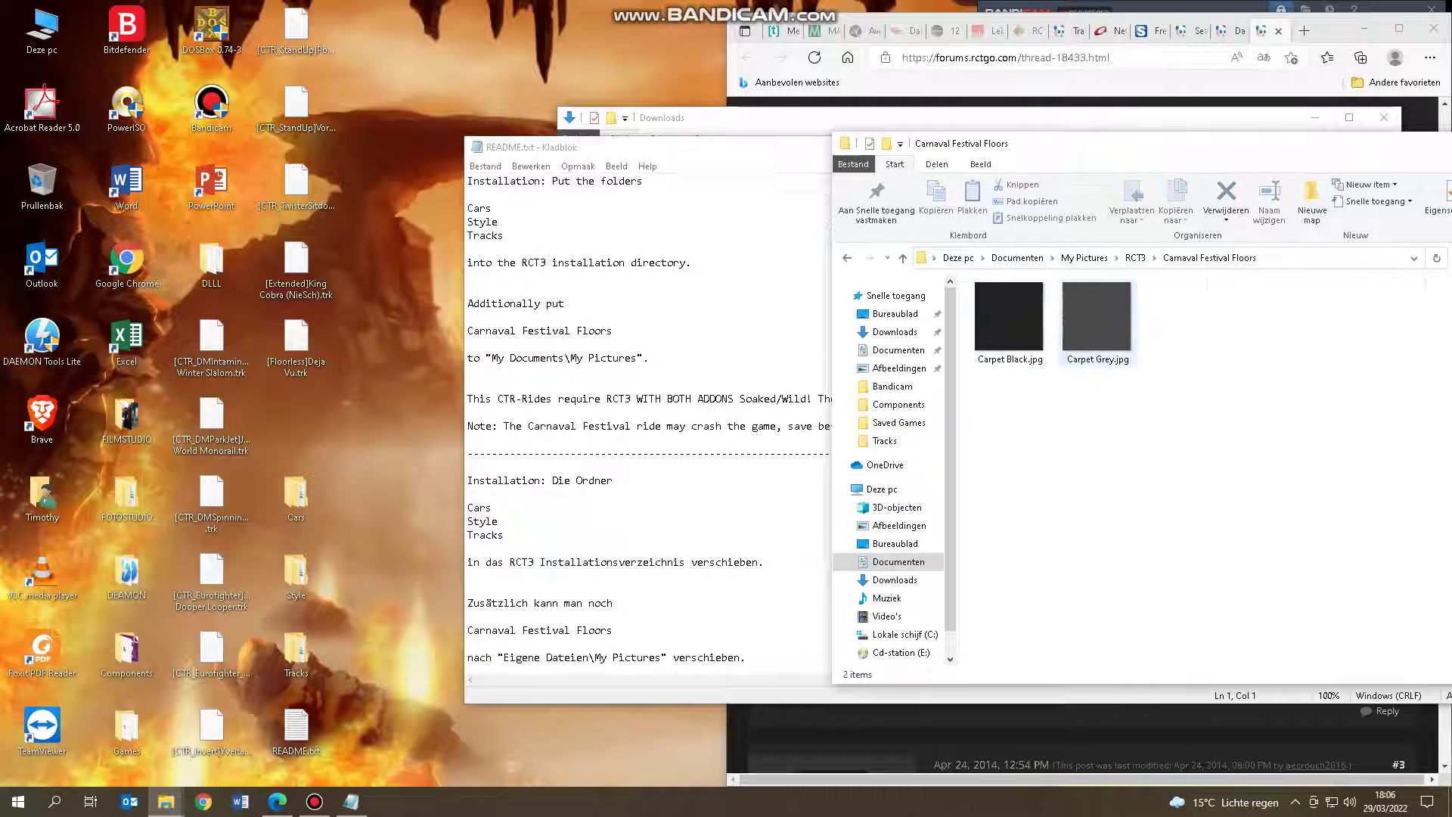
# Read the README's installation notes on the Carnaval Festival Floors folder and the required Soaked/Wild addons
pyautogui.click(698, 399)
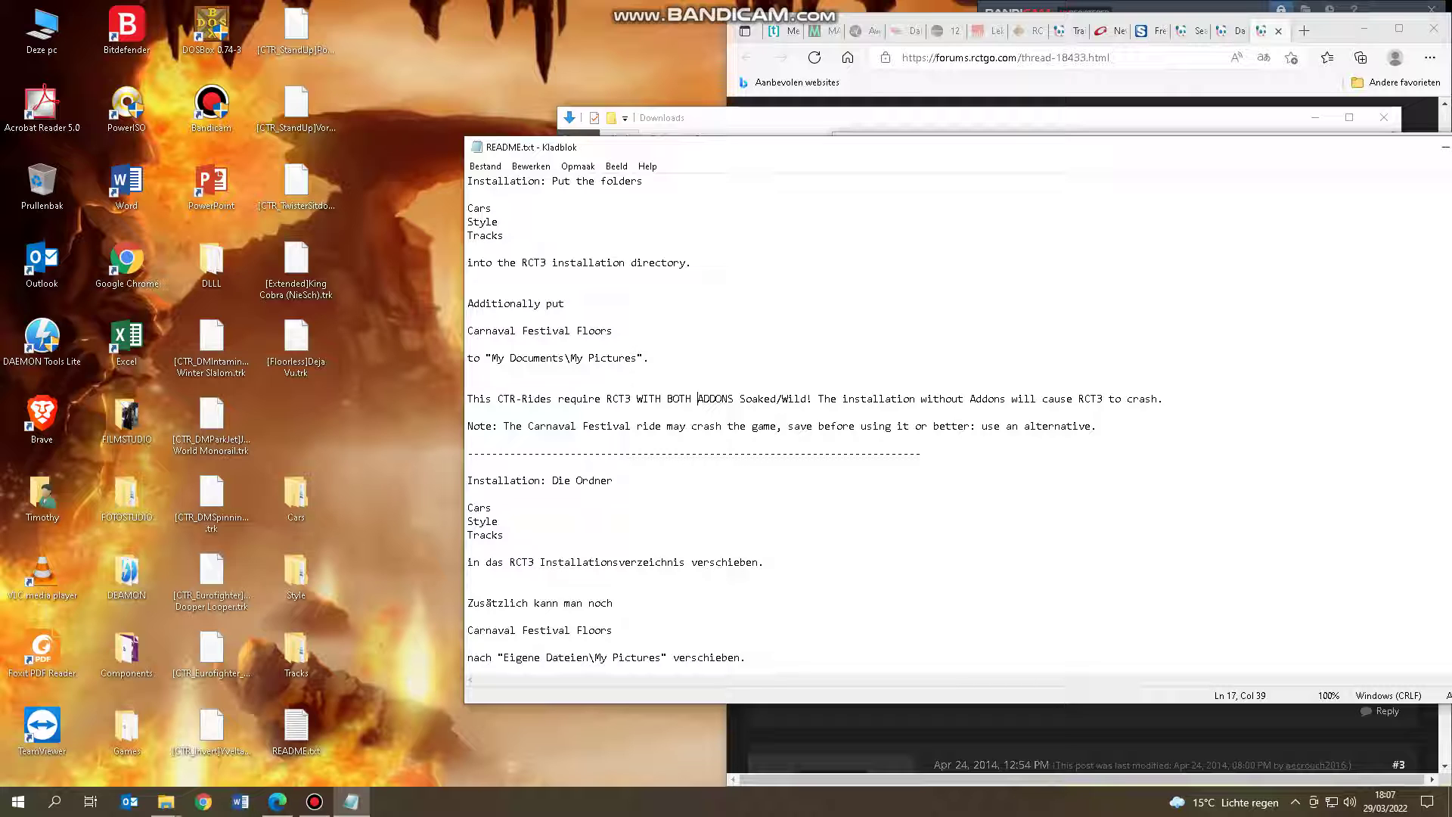
pyautogui.moveTo(492, 630); pyautogui.dragTo(613, 630)
pyautogui.scroll(-2, 612, 630)
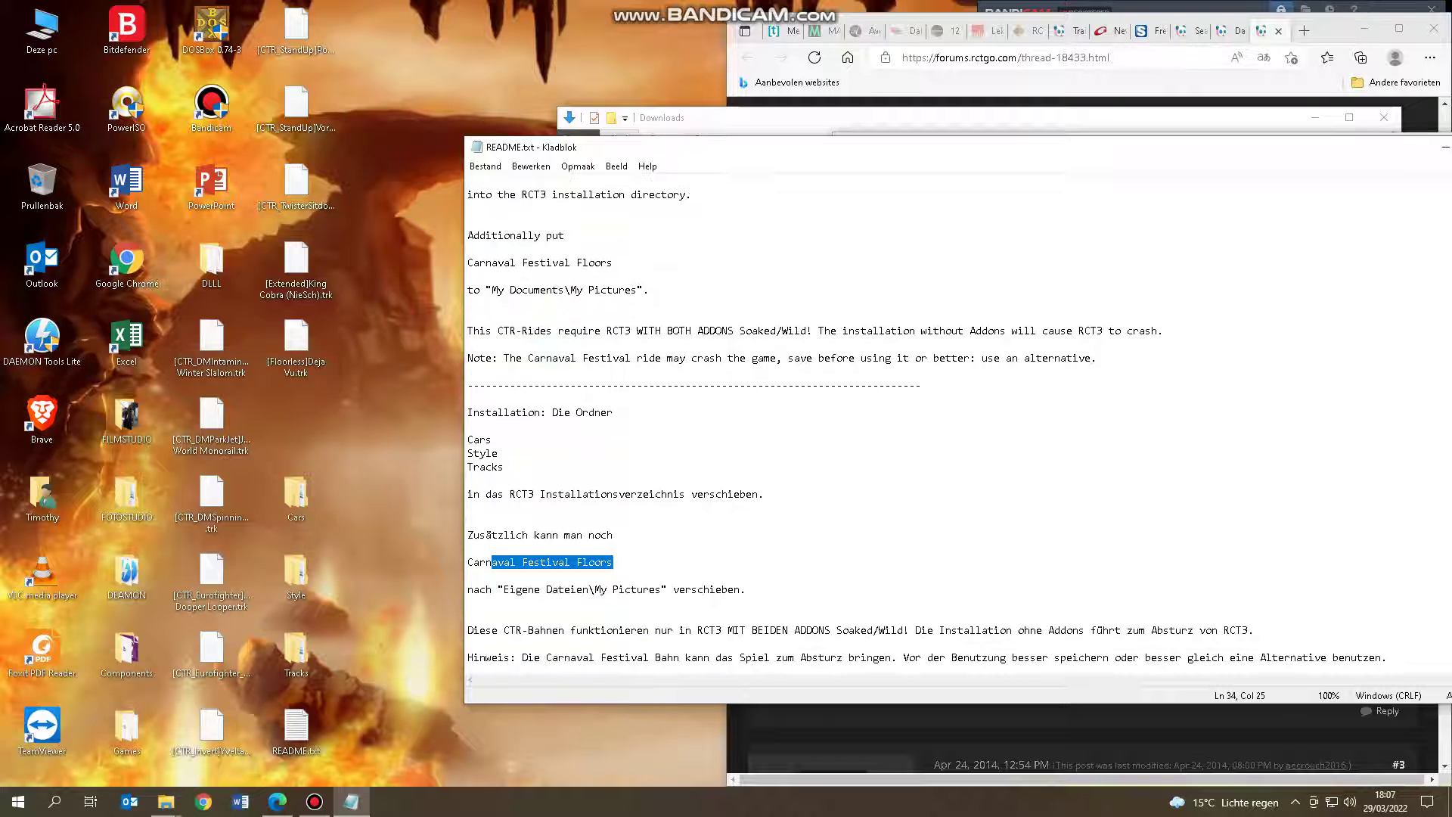
pyautogui.scroll(2, 956, 423)
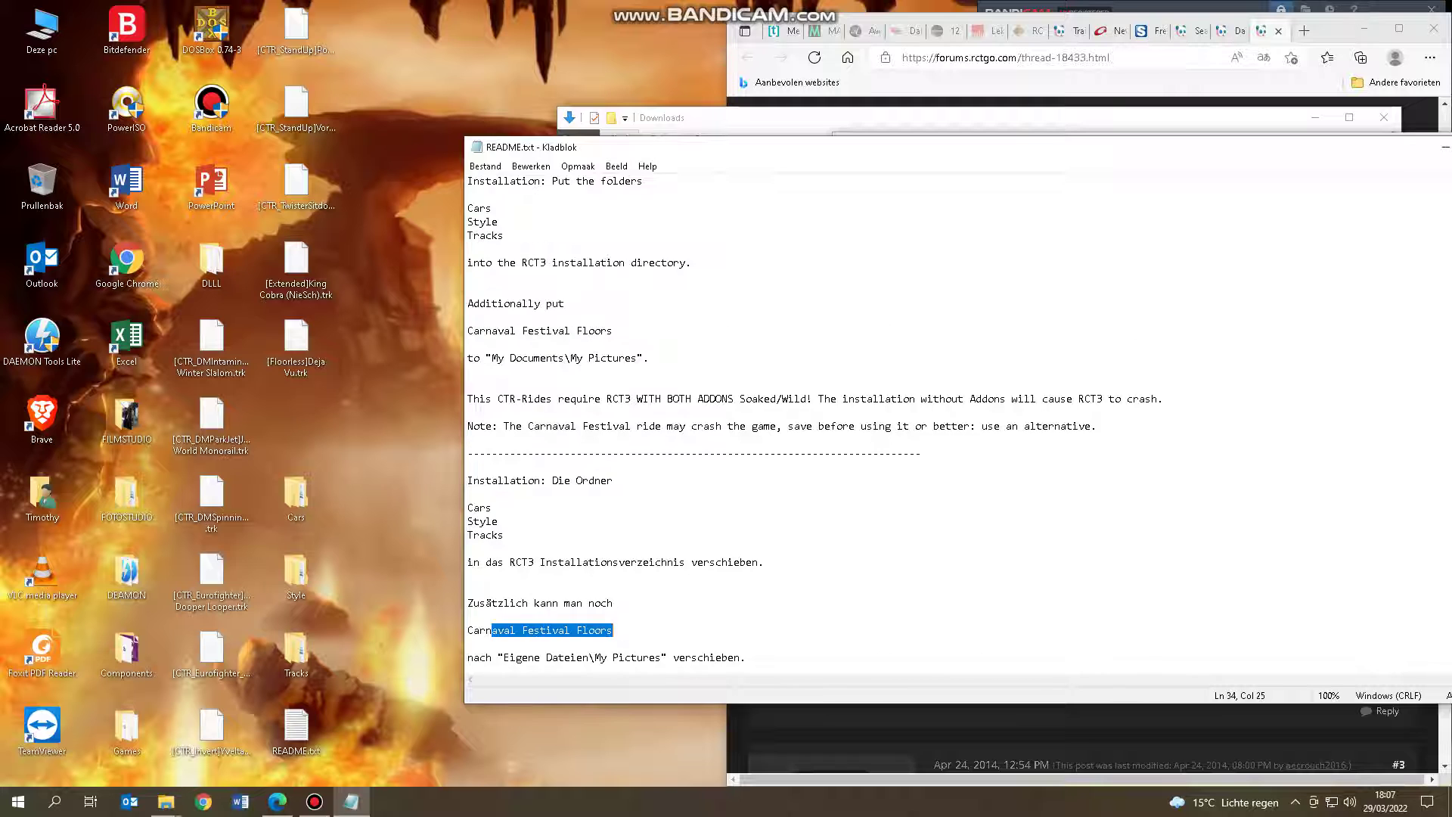
pyautogui.click(957, 482)
# Close the README, the Carnaval Festival Floors window and the Downloads window to uncover the forum thread
pyautogui.moveTo(1330, 150); pyautogui.dragTo(941, 155)
pyautogui.click(1124, 153)
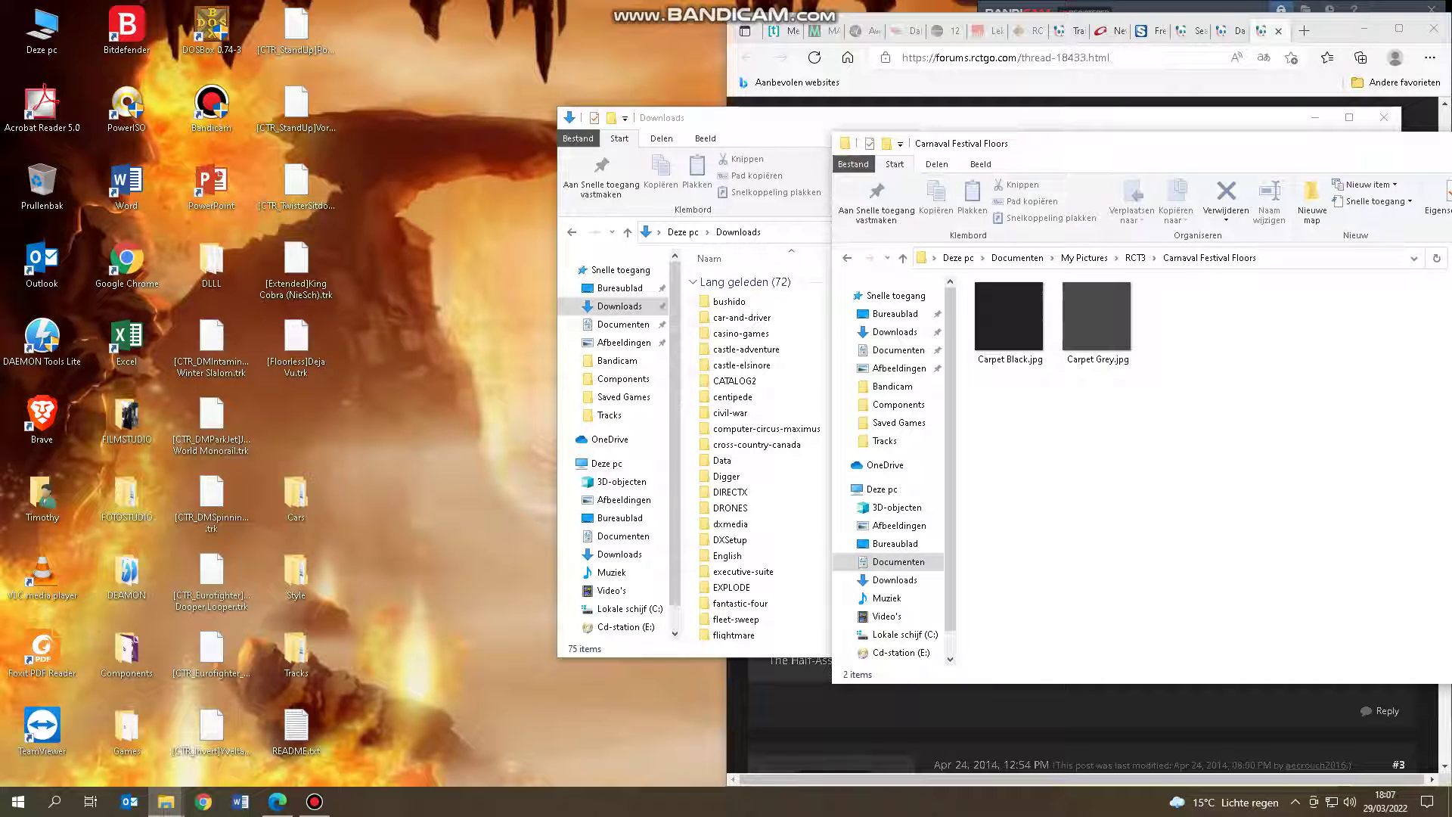
pyautogui.moveTo(1119, 136); pyautogui.dragTo(695, 154)
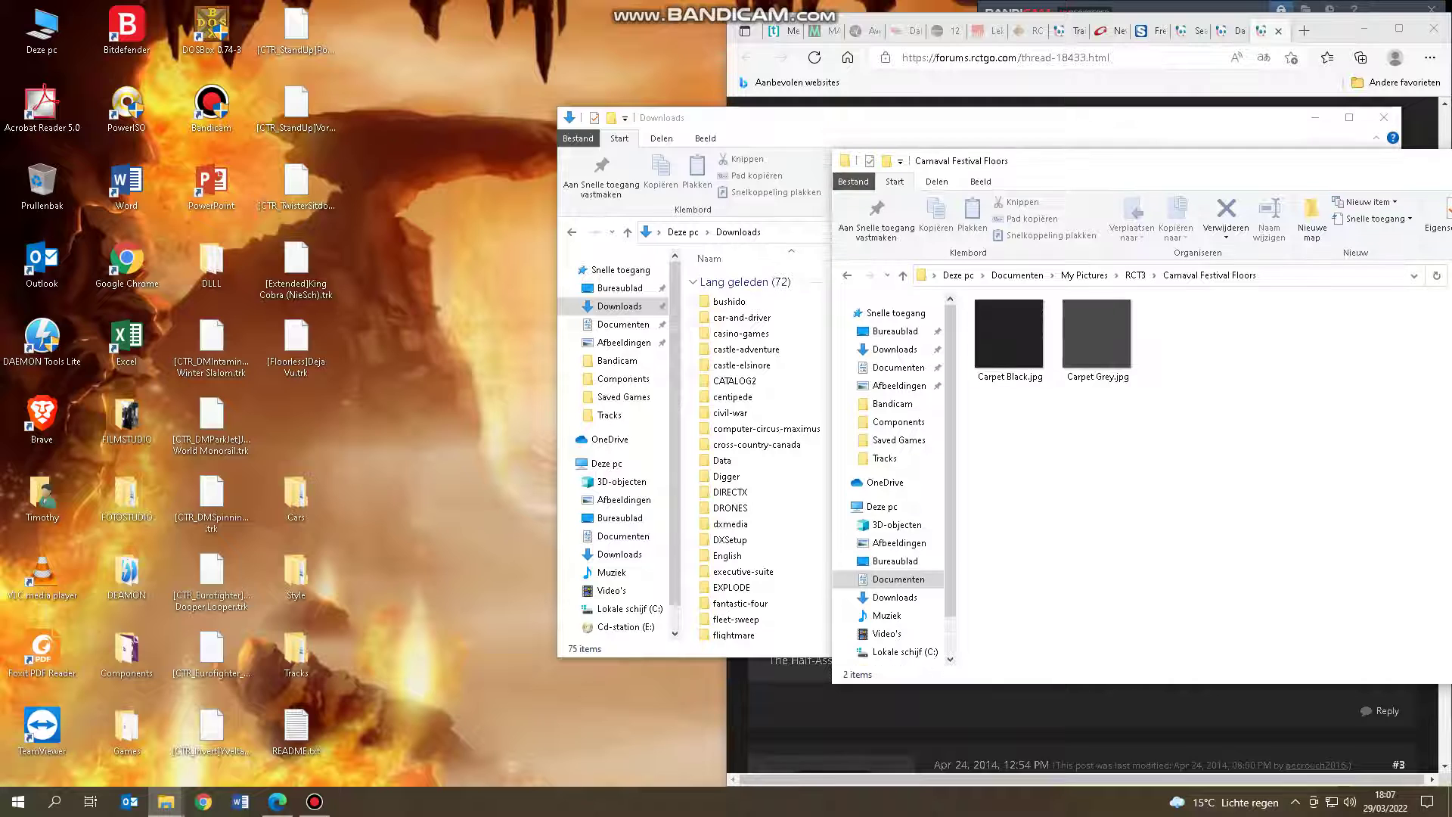
pyautogui.moveTo(1112, 162); pyautogui.dragTo(503, 148)
pyautogui.click(1051, 145)
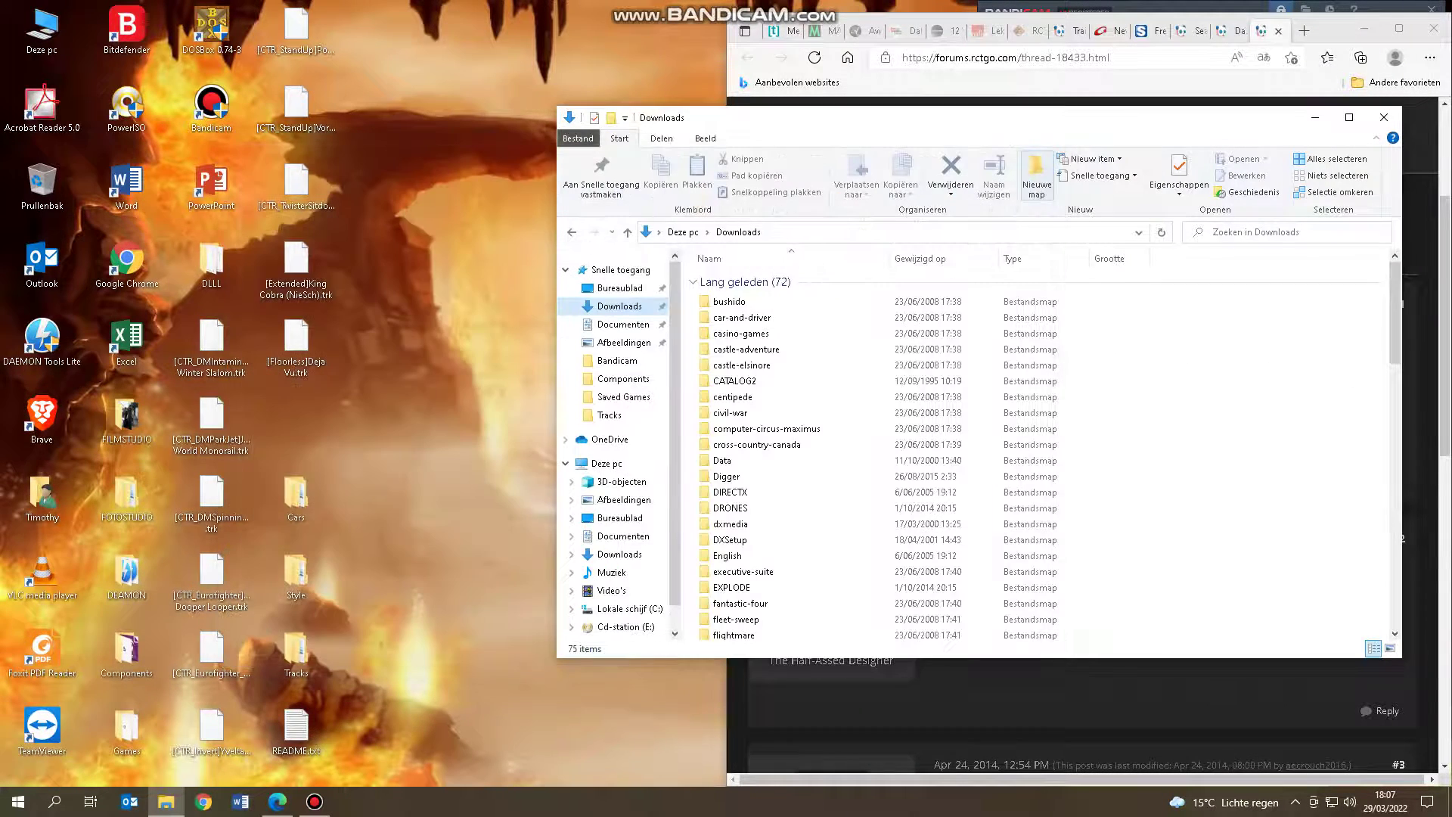
pyautogui.click(1383, 118)
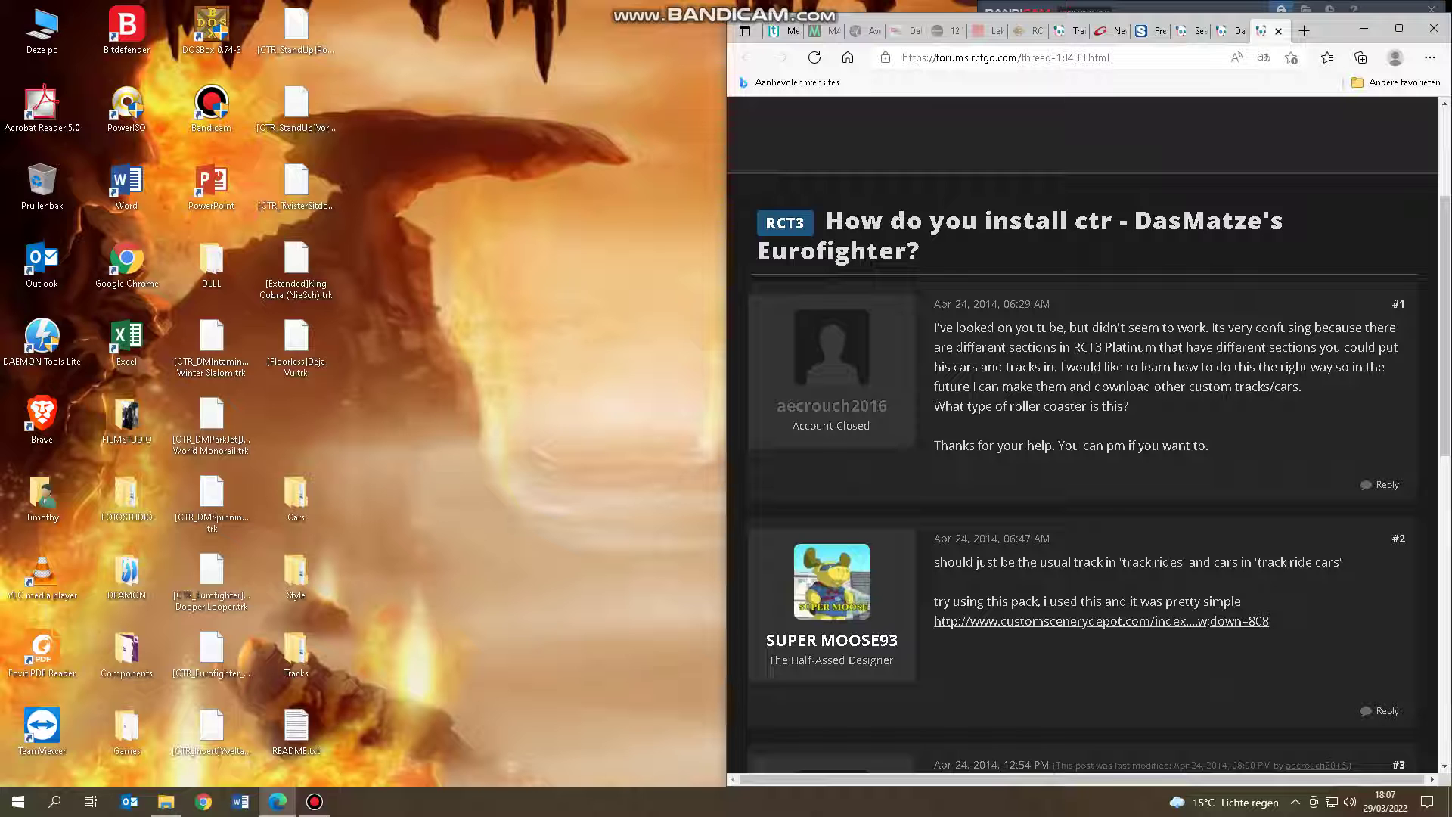
# Open the customscenerydepot.com pack link from the forum thread and dismiss the page translation offer
pyautogui.scroll(-7, 1081, 435)
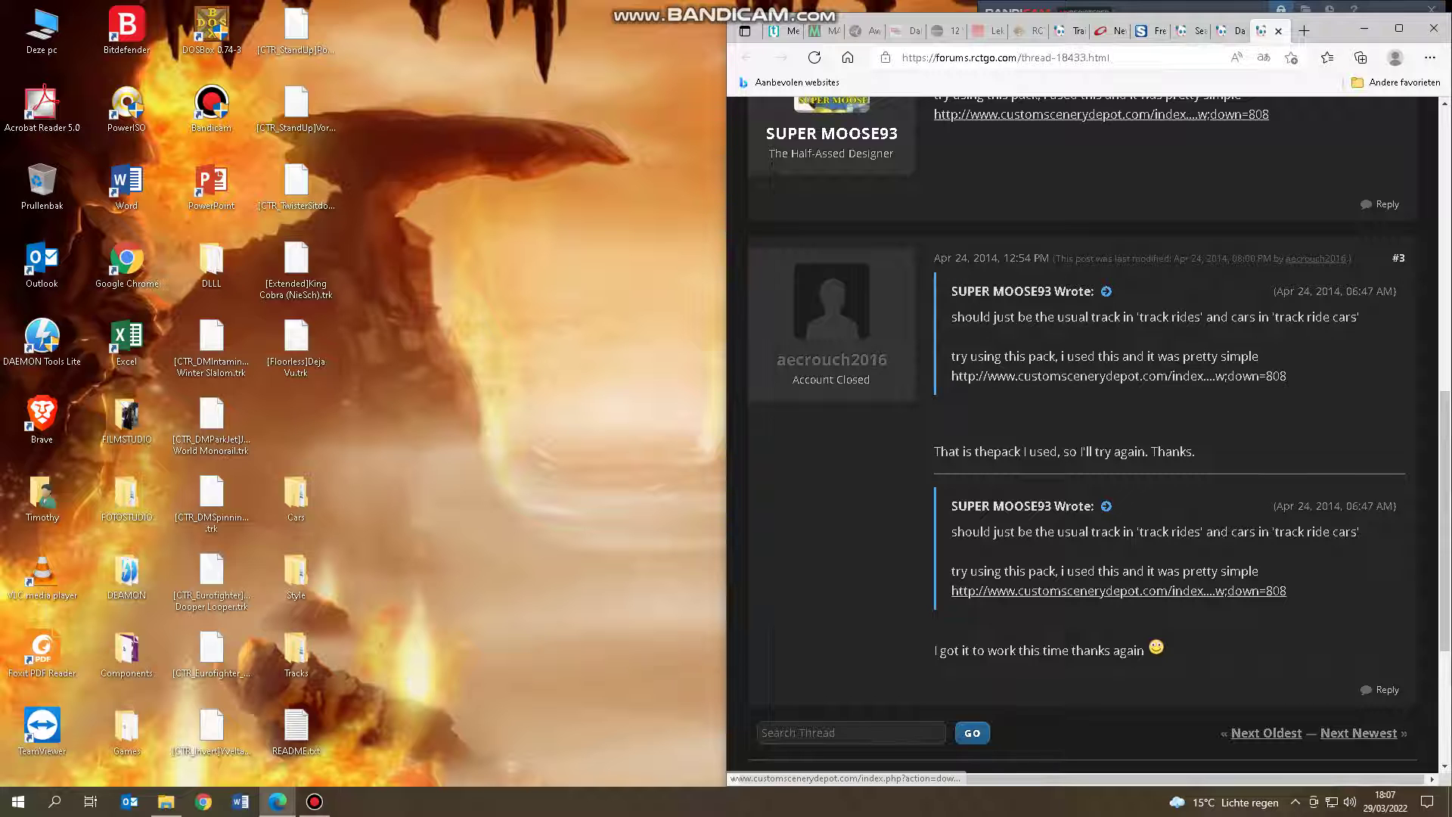
pyautogui.click(1036, 376)
pyautogui.scroll(-7, 1088, 423)
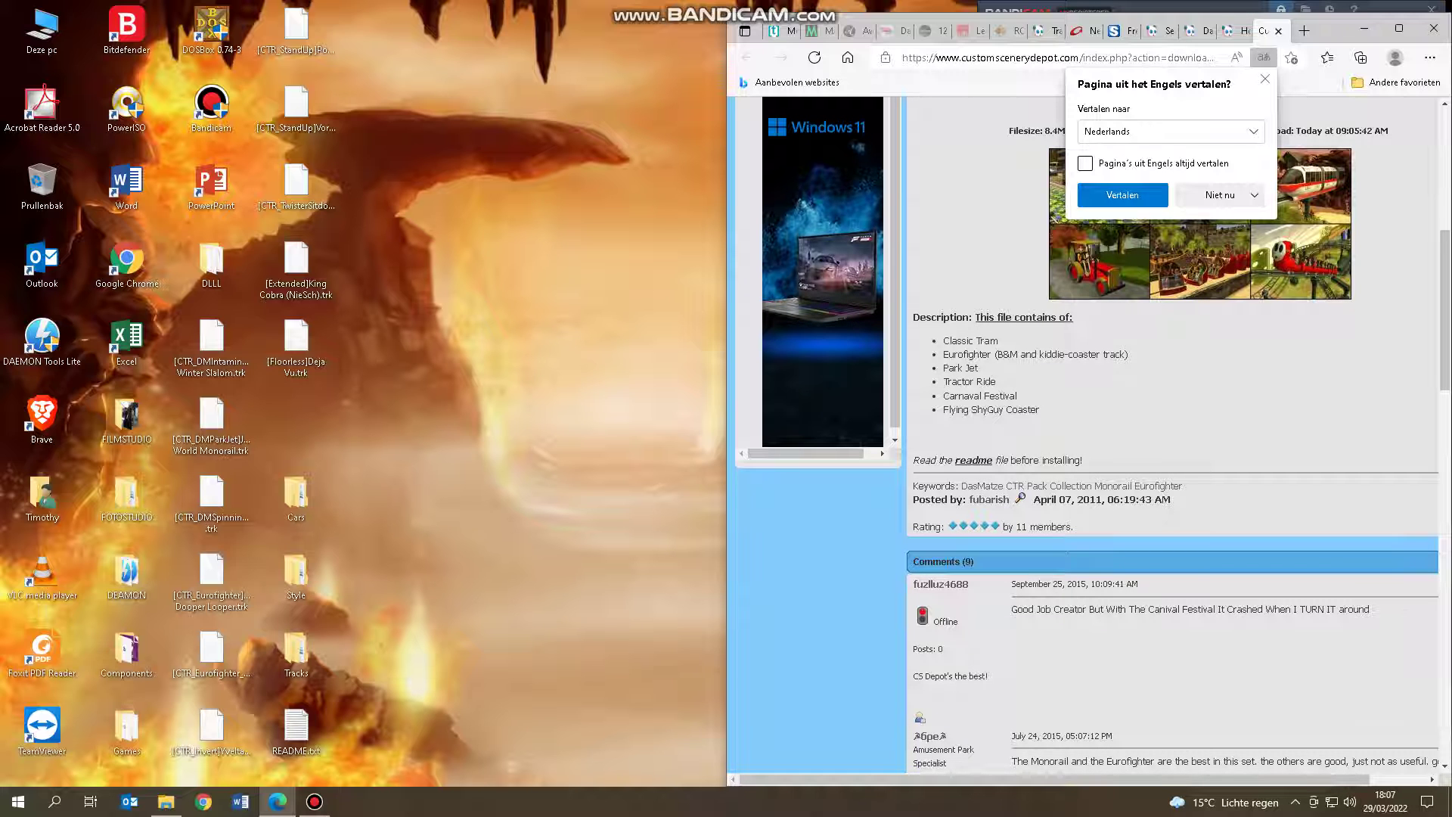
pyautogui.press('Escape')
# Find the September 03, 2011 comment on the pack's download page and read its CTR and TrackedRideCars installation steps
pyautogui.scroll(-3, 1172, 431)
pyautogui.scroll(-15, 1172, 431)
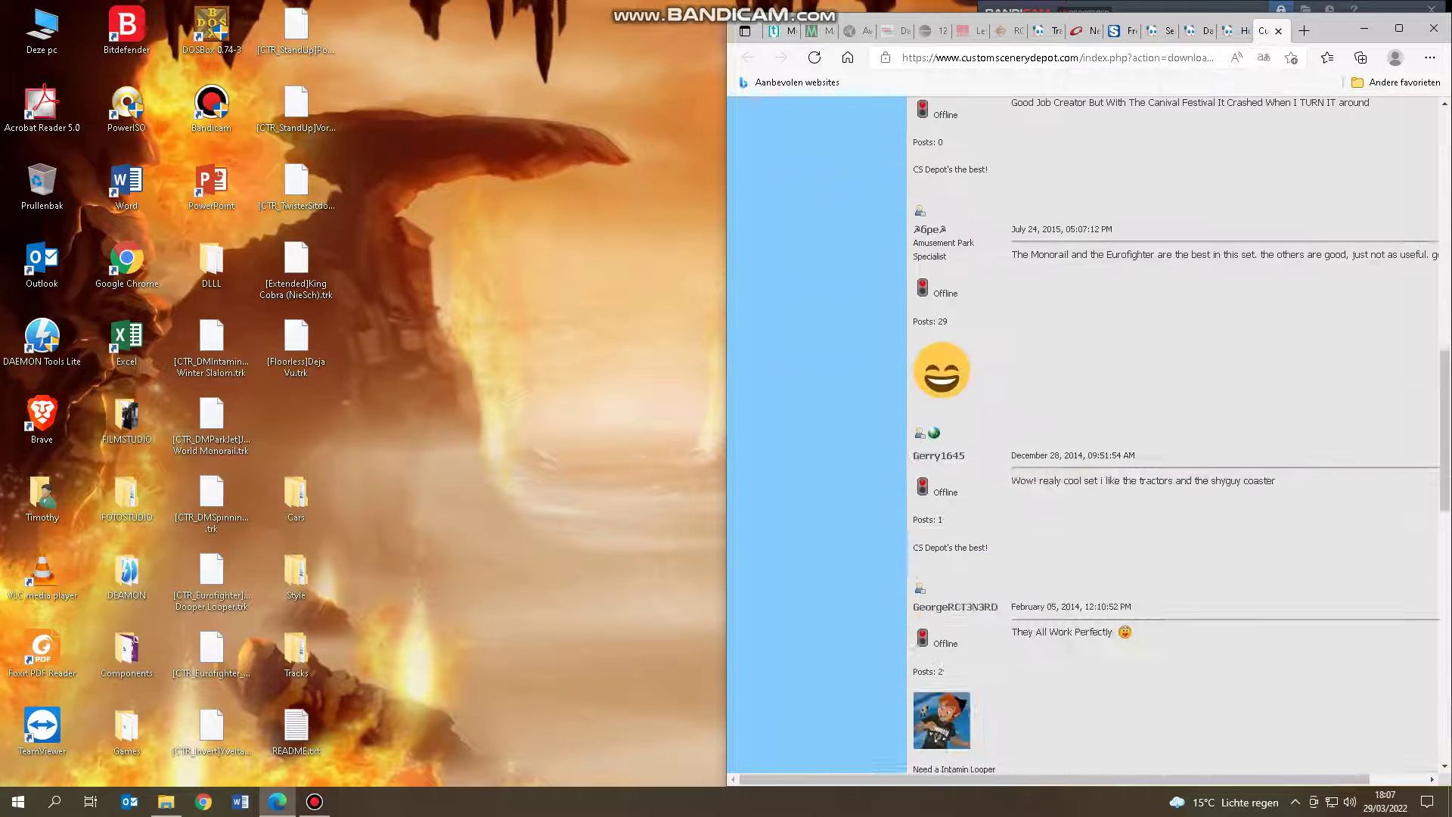
pyautogui.scroll(-1, 1172, 431)
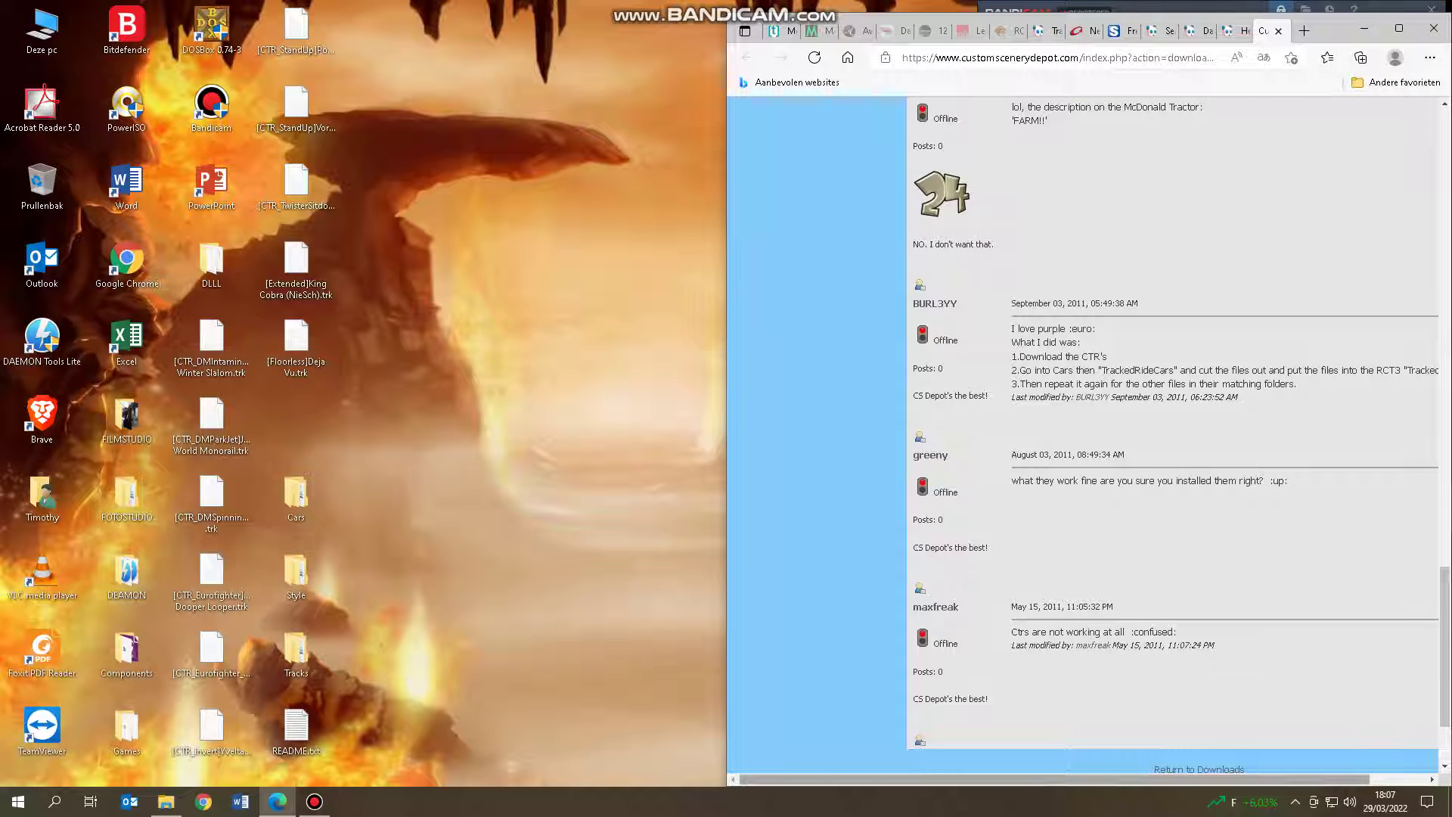
pyautogui.moveTo(1055, 779); pyautogui.dragTo(1111, 779)
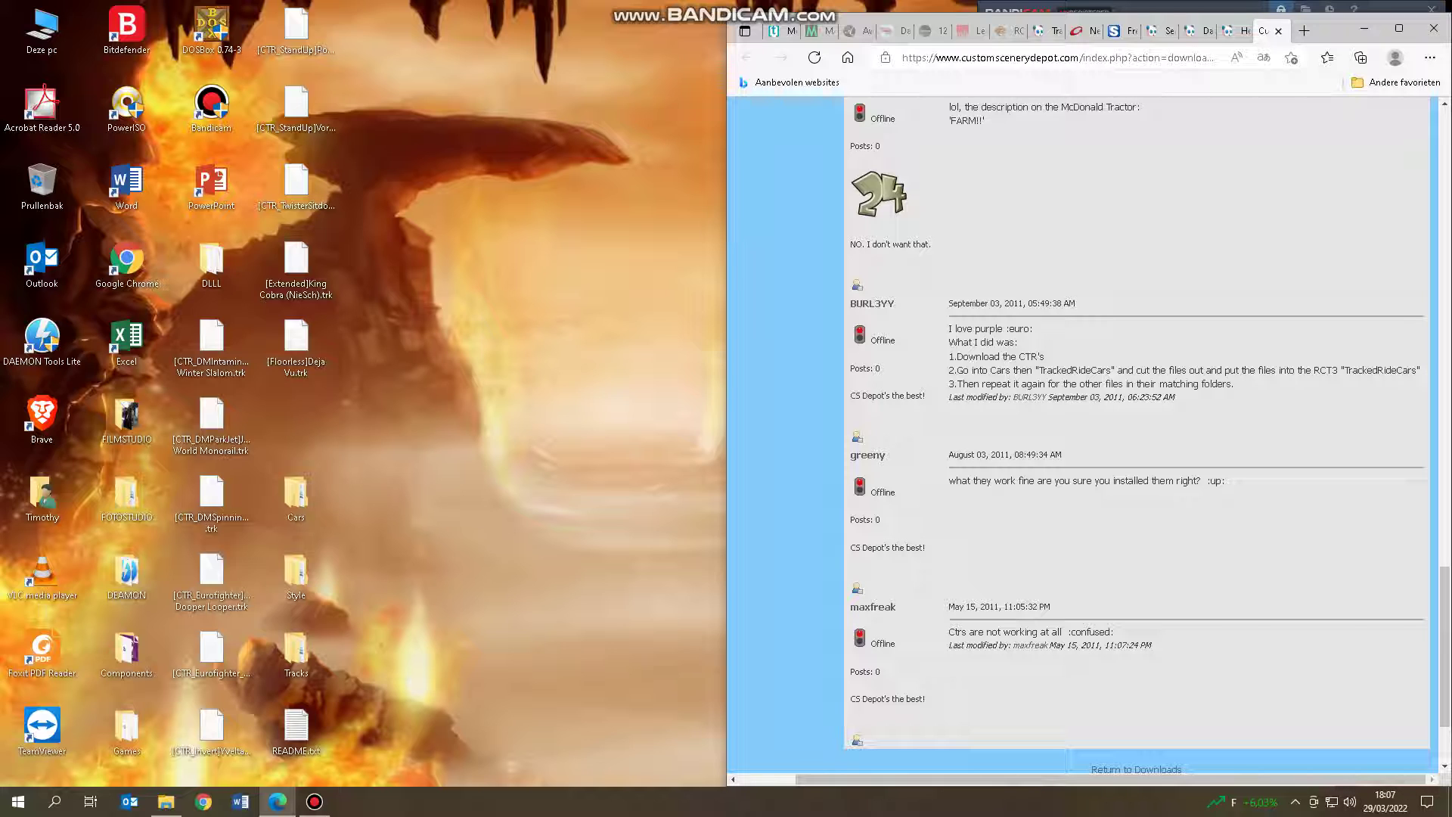
pyautogui.doubleClick(1032, 357)
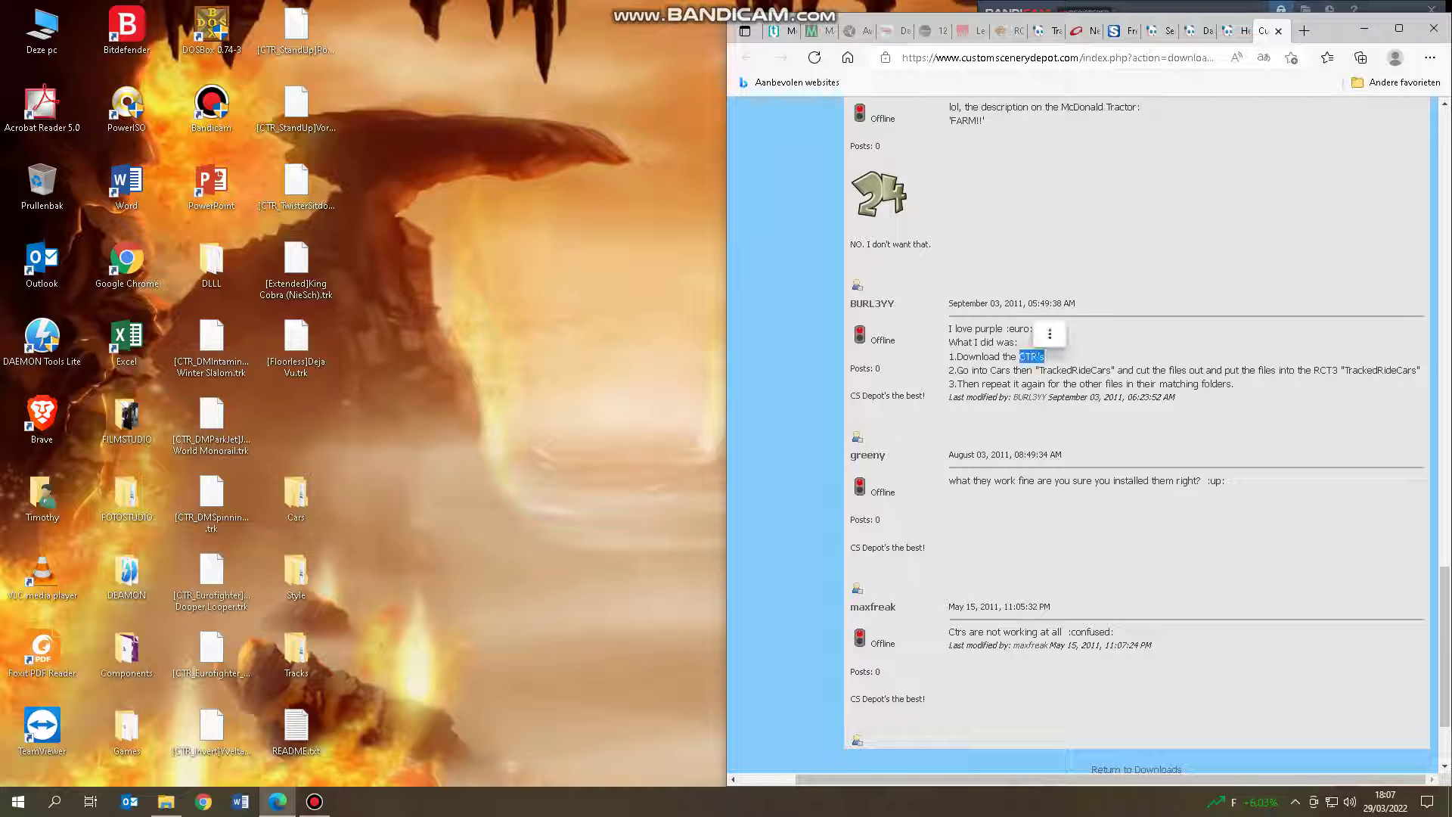
pyautogui.click(1032, 357)
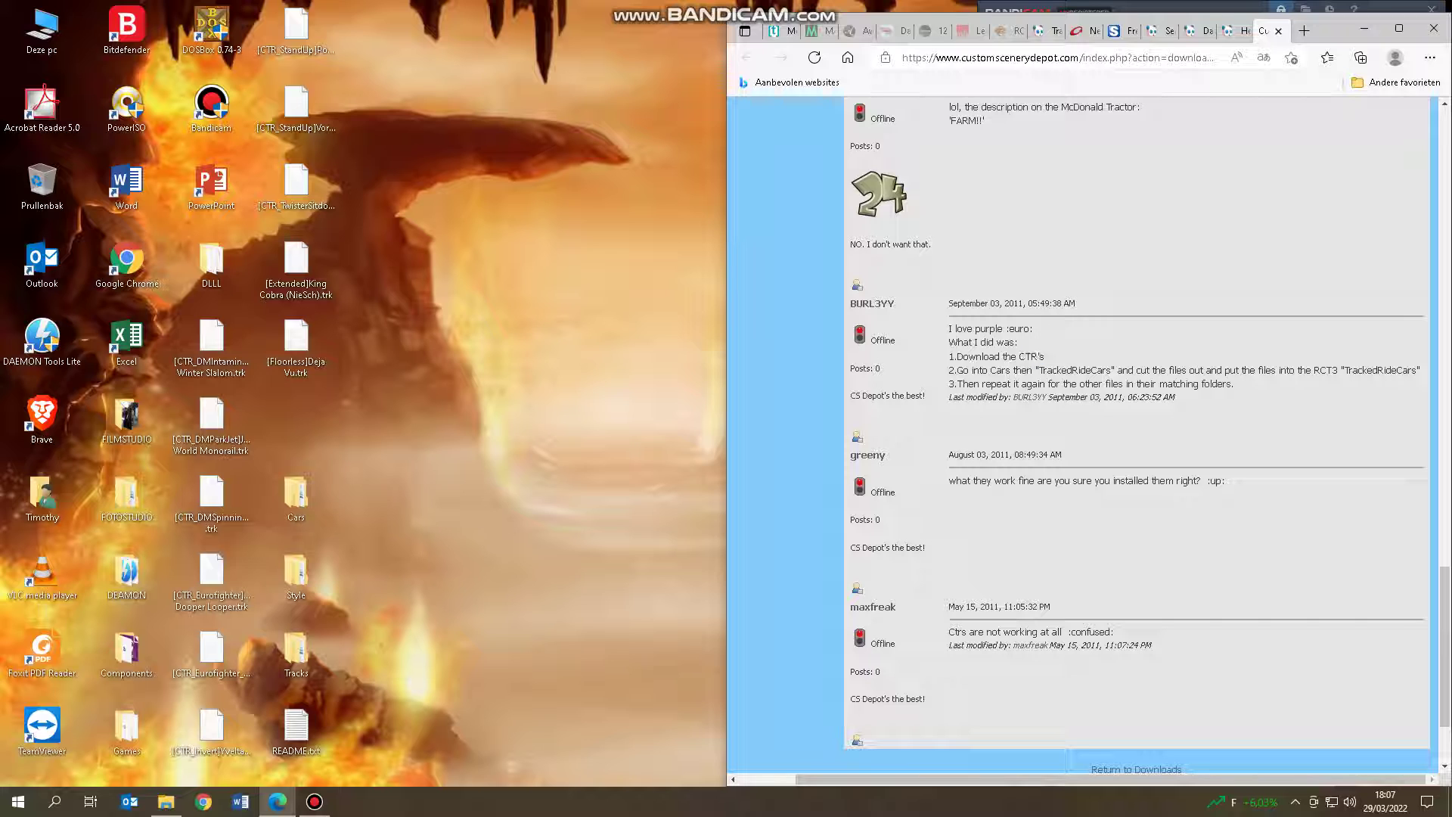
pyautogui.doubleClick(1070, 371)
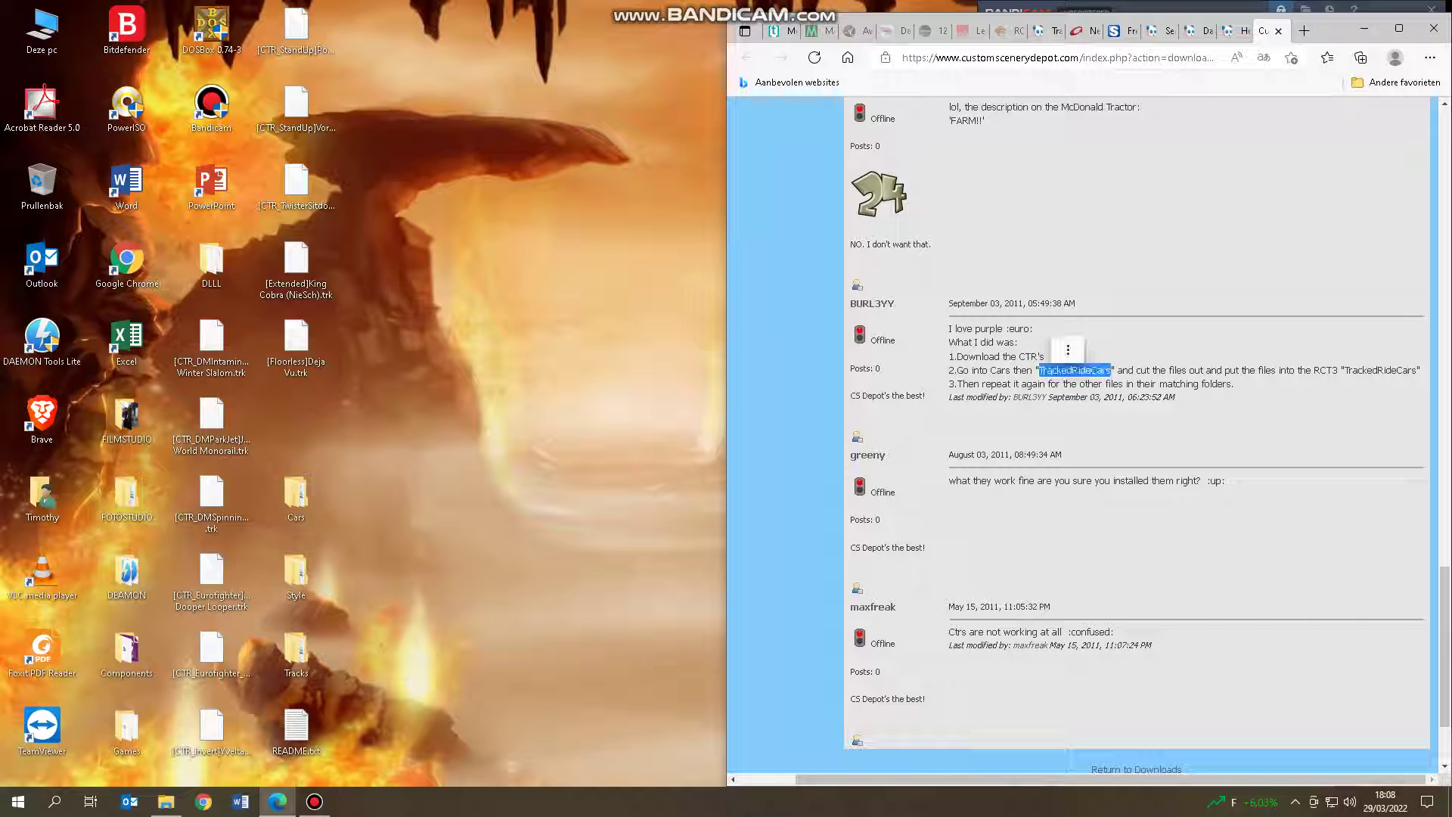
pyautogui.click(1070, 371)
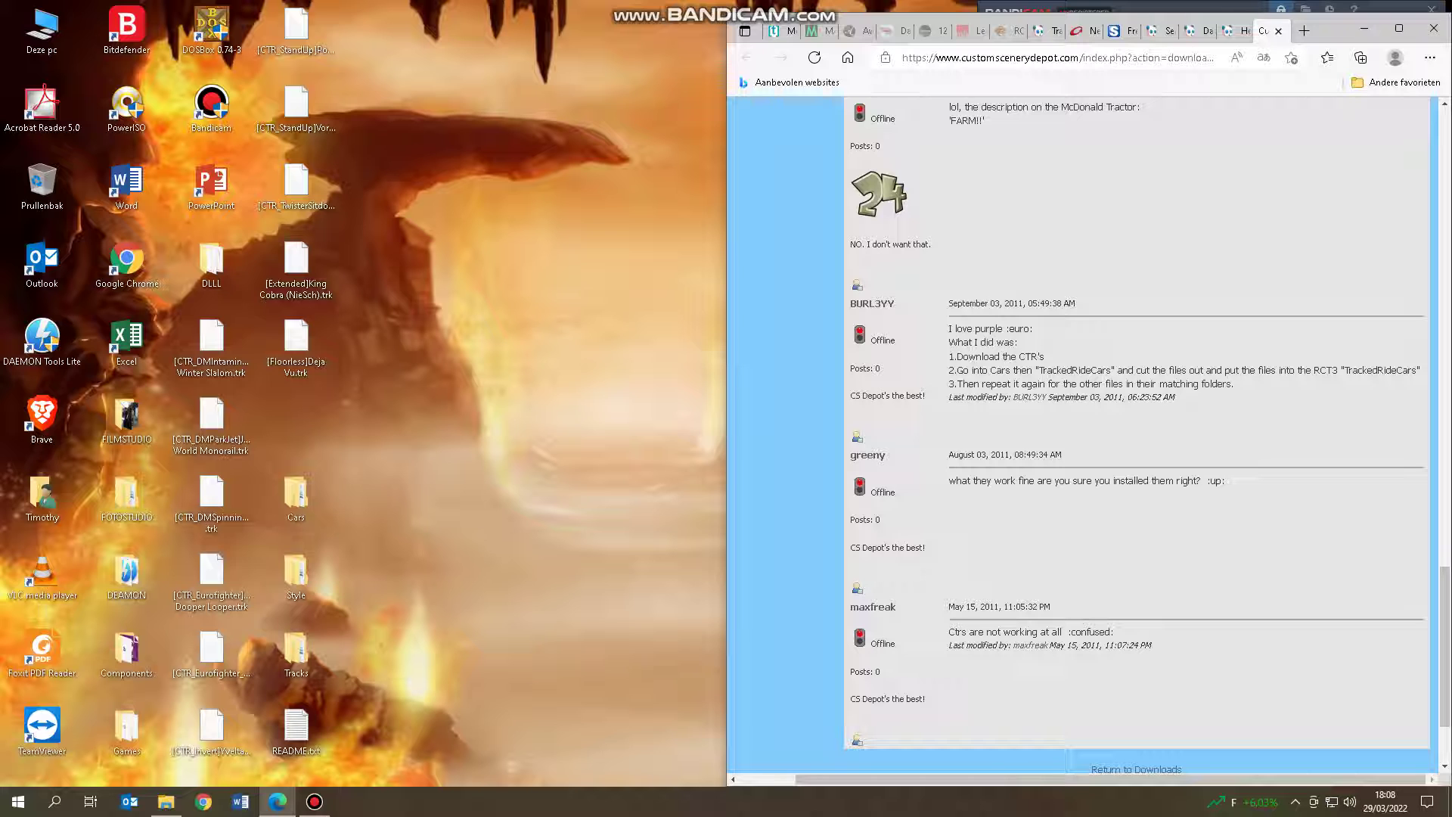
# View the ride folders in the TrackedRideCars subfolder of the desktop Cars folder, then close the window
pyautogui.doubleClick(295, 495)
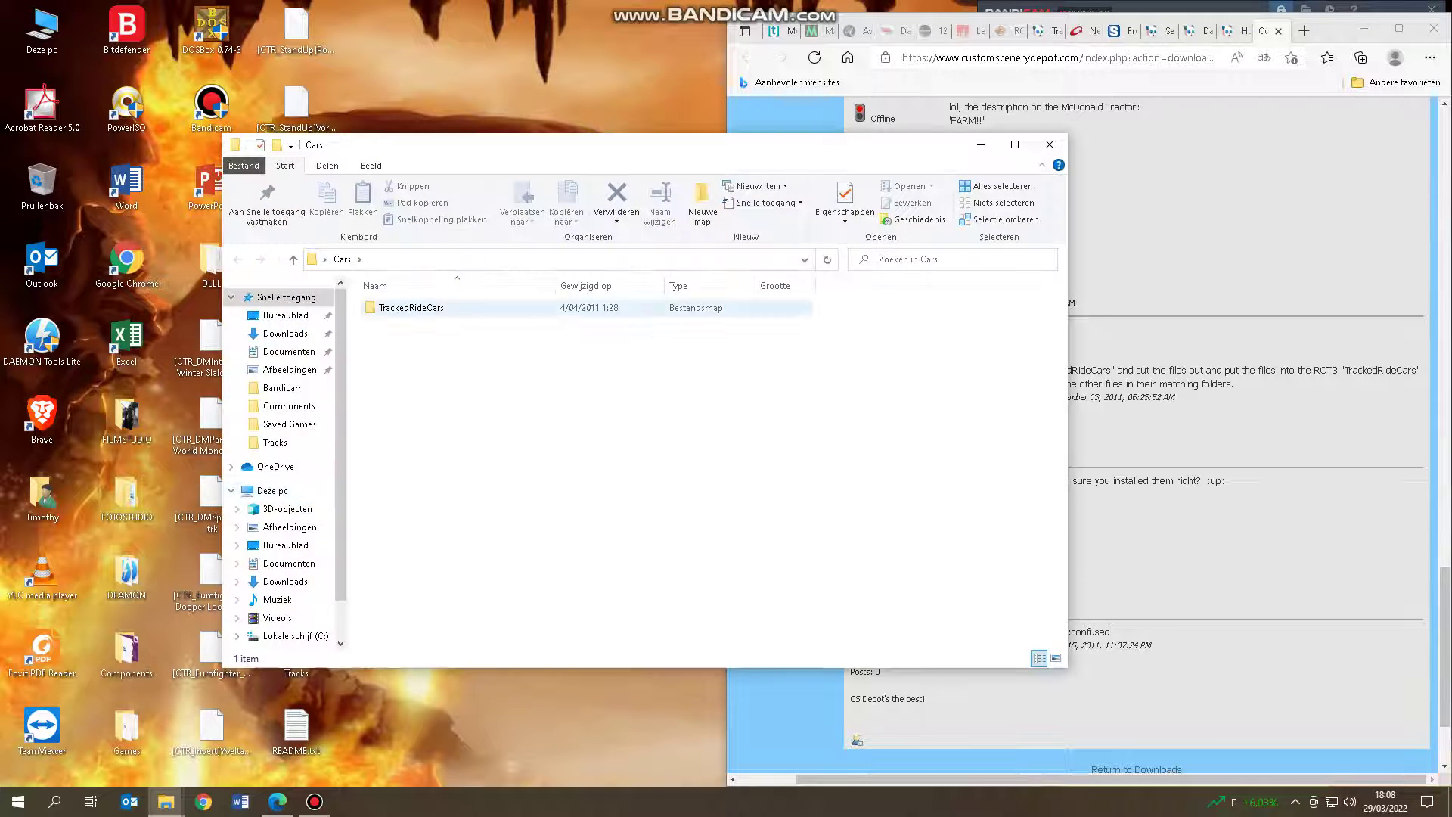
pyautogui.doubleClick(411, 307)
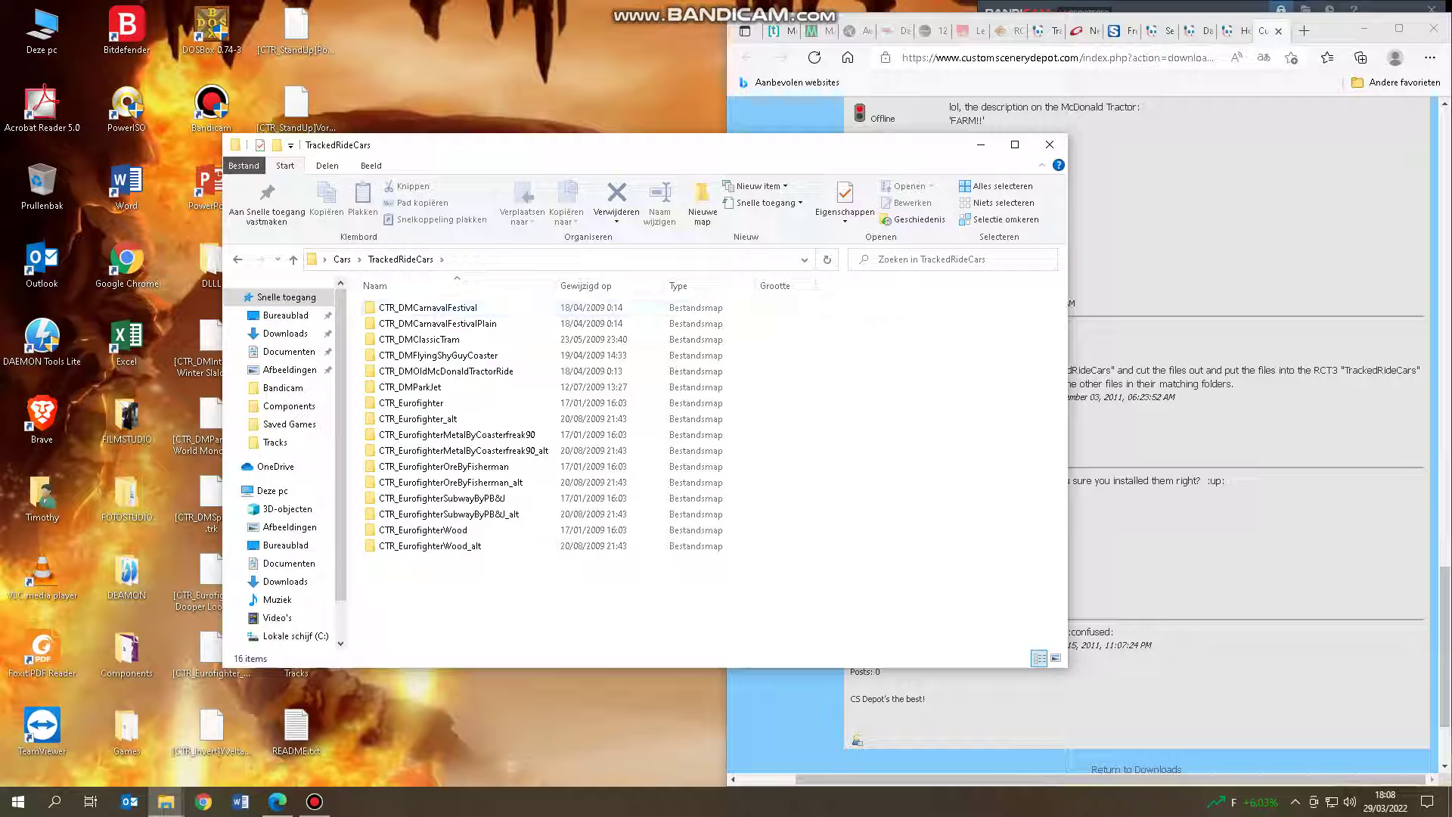
pyautogui.moveTo(689, 156); pyautogui.dragTo(847, 217)
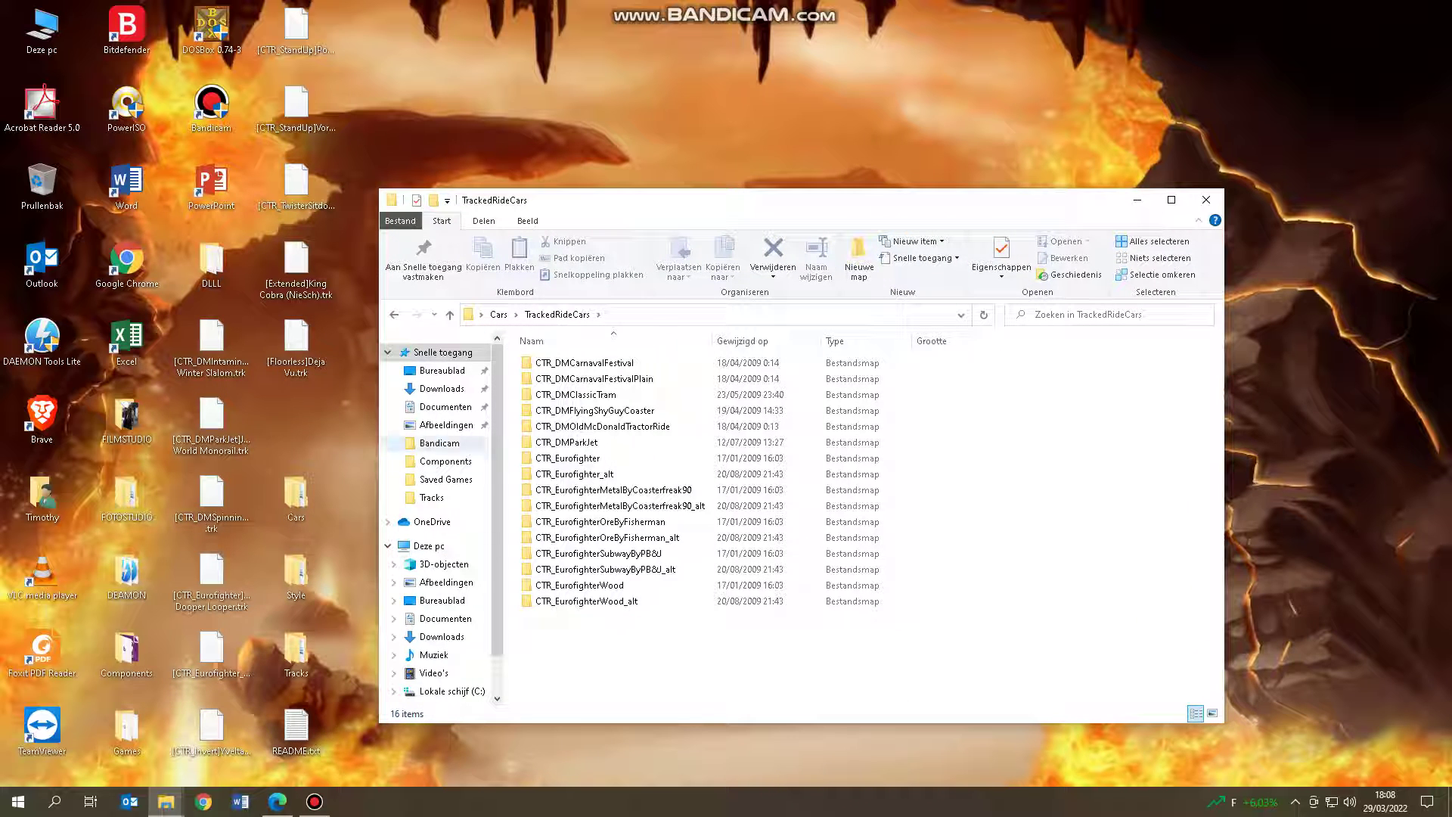
pyautogui.moveTo(815, 5)
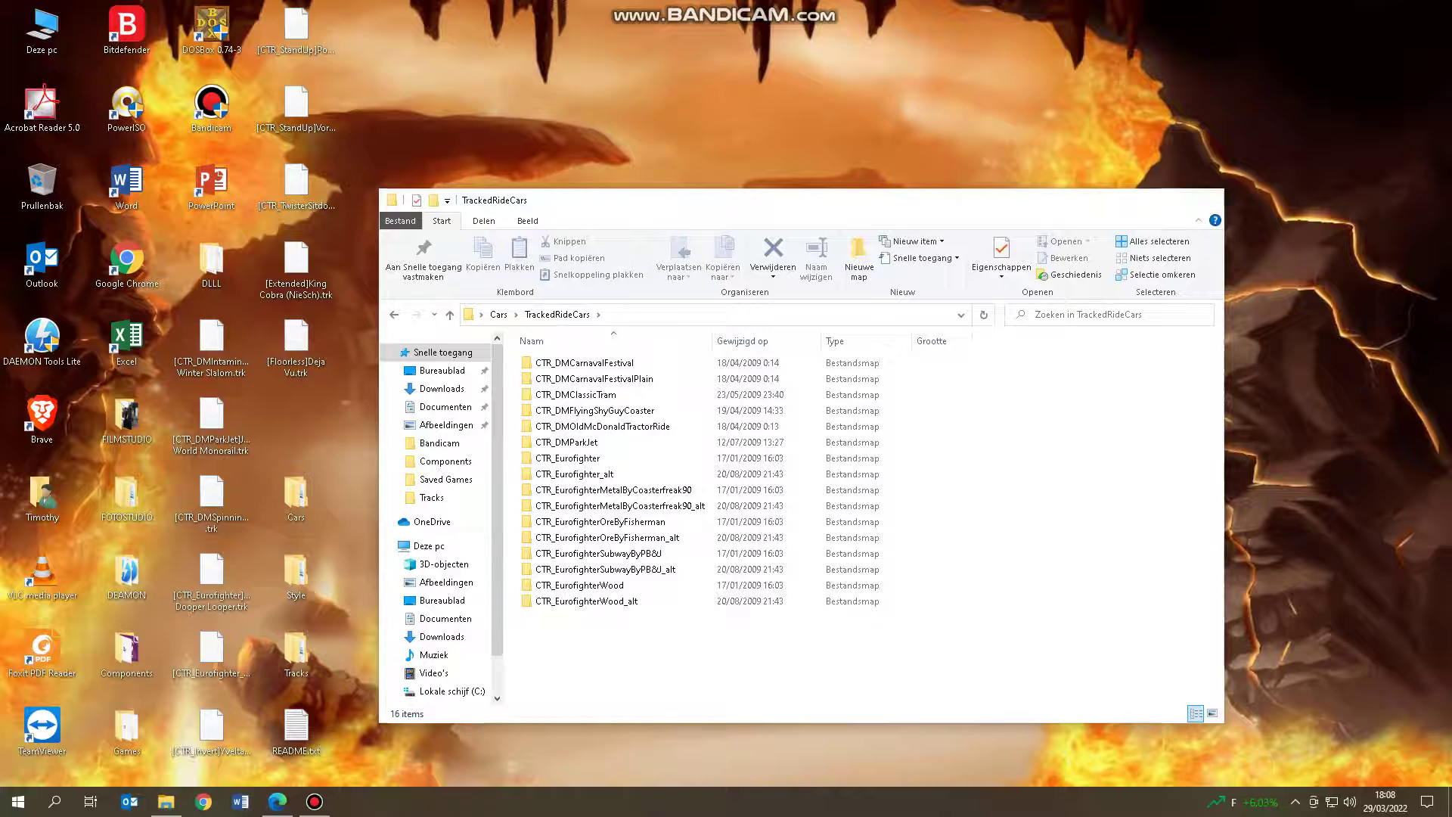
pyautogui.click(1206, 200)
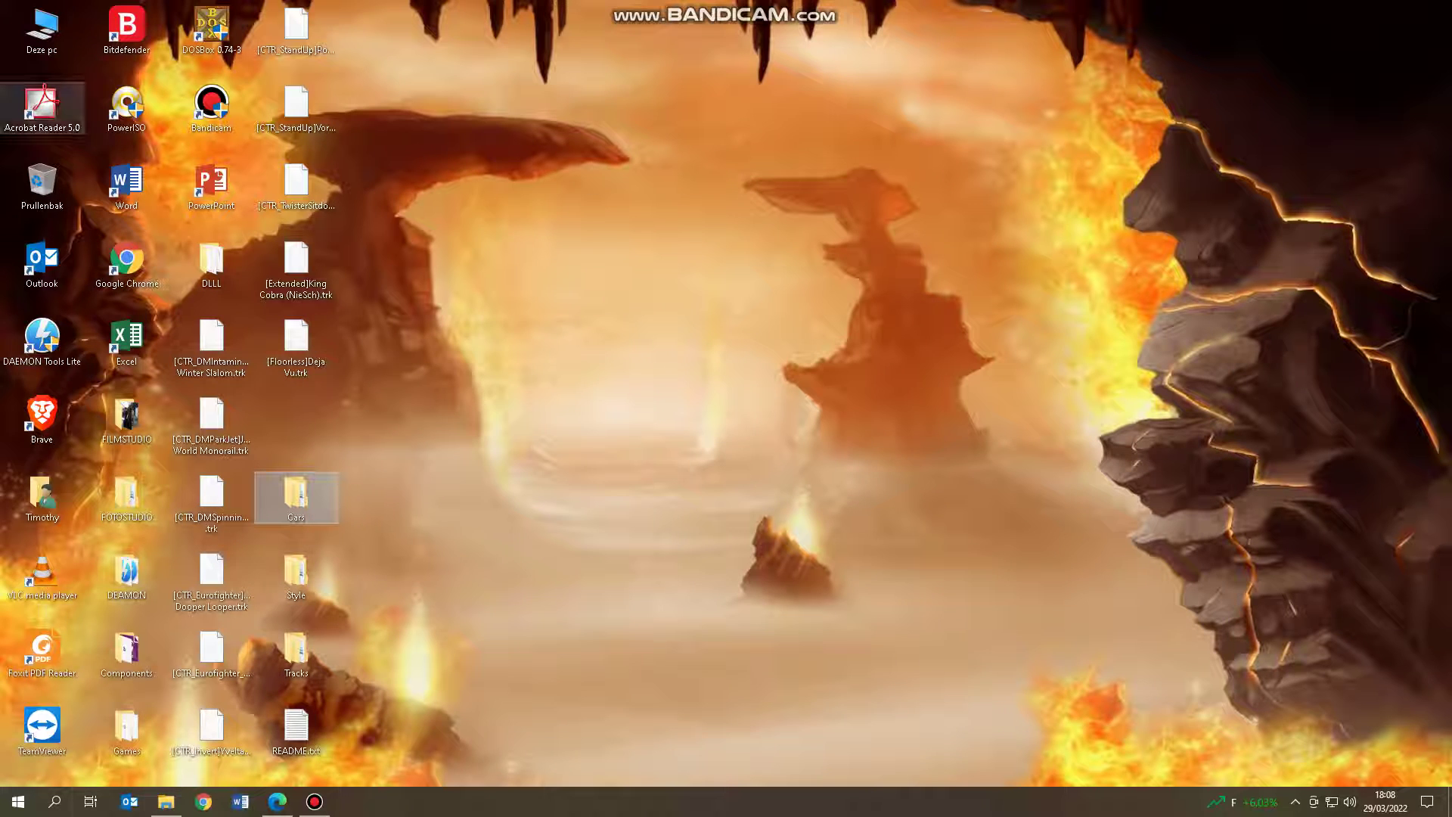
# Open the RCT3 folder inside Documents in File Explorer to check its subfolders
pyautogui.click(166, 800)
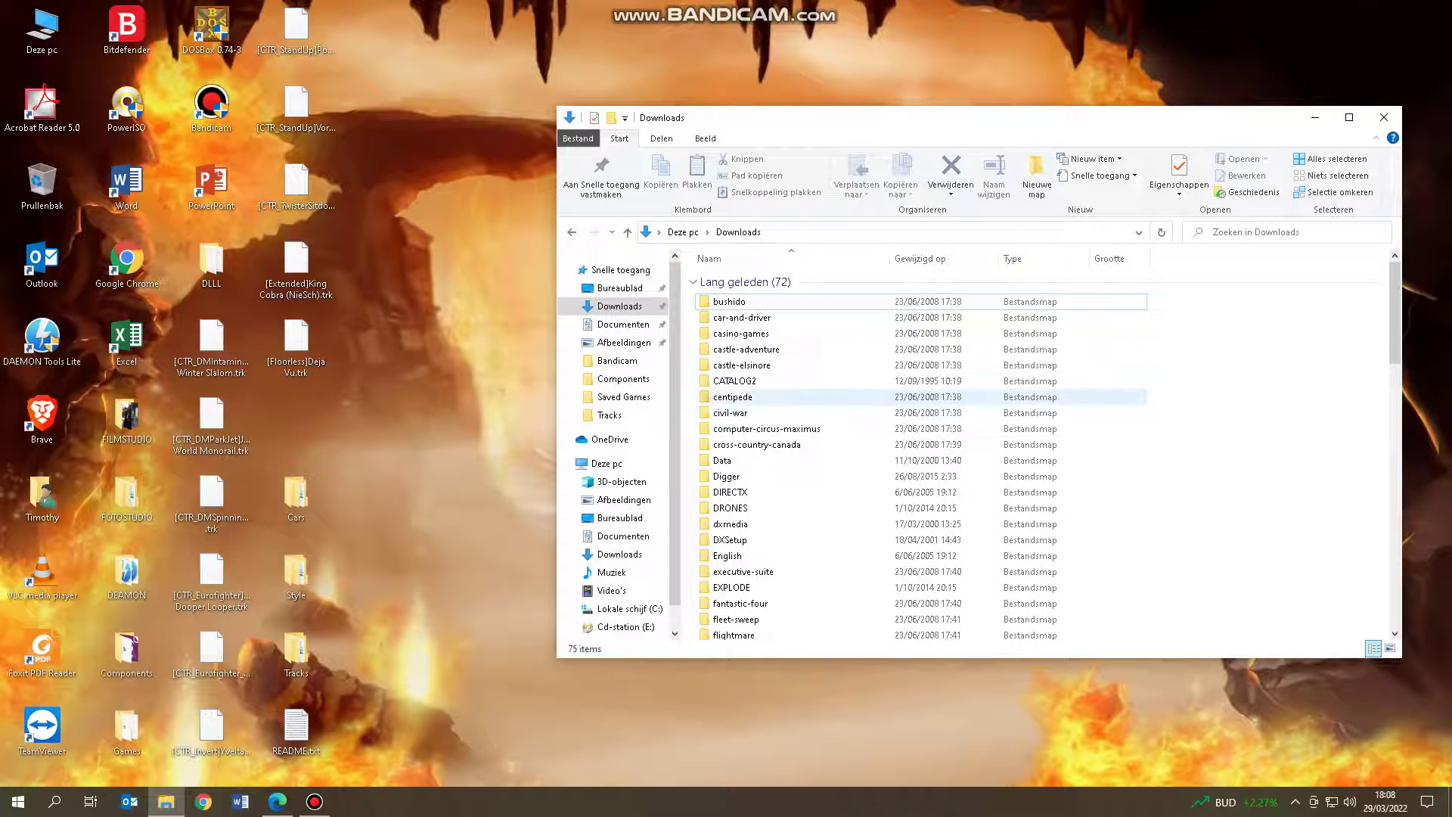
pyautogui.click(609, 414)
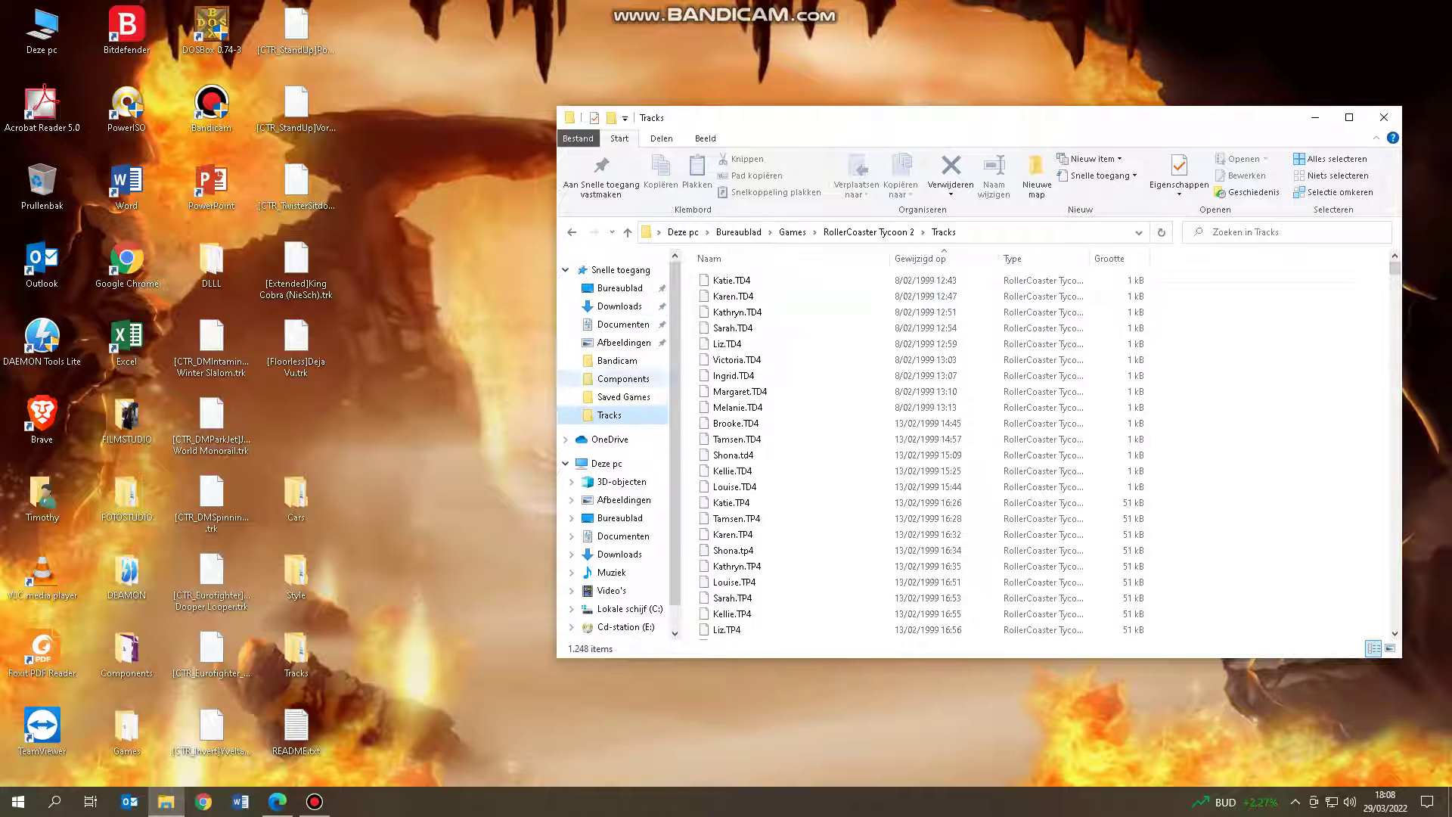
pyautogui.click(623, 323)
pyautogui.click(817, 534)
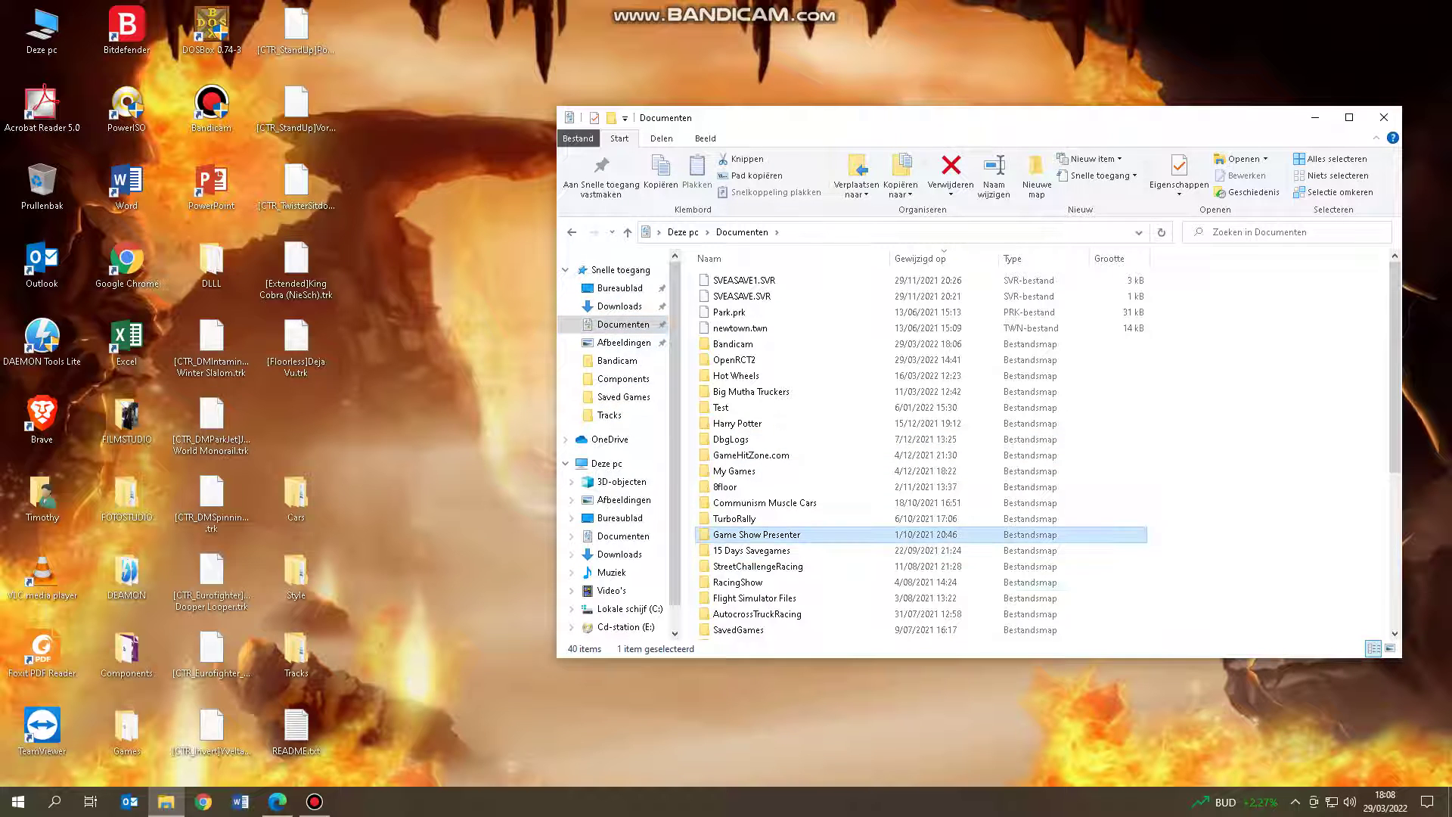
pyautogui.press('r')
pyautogui.press('r')
pyautogui.doubleClick(723, 456)
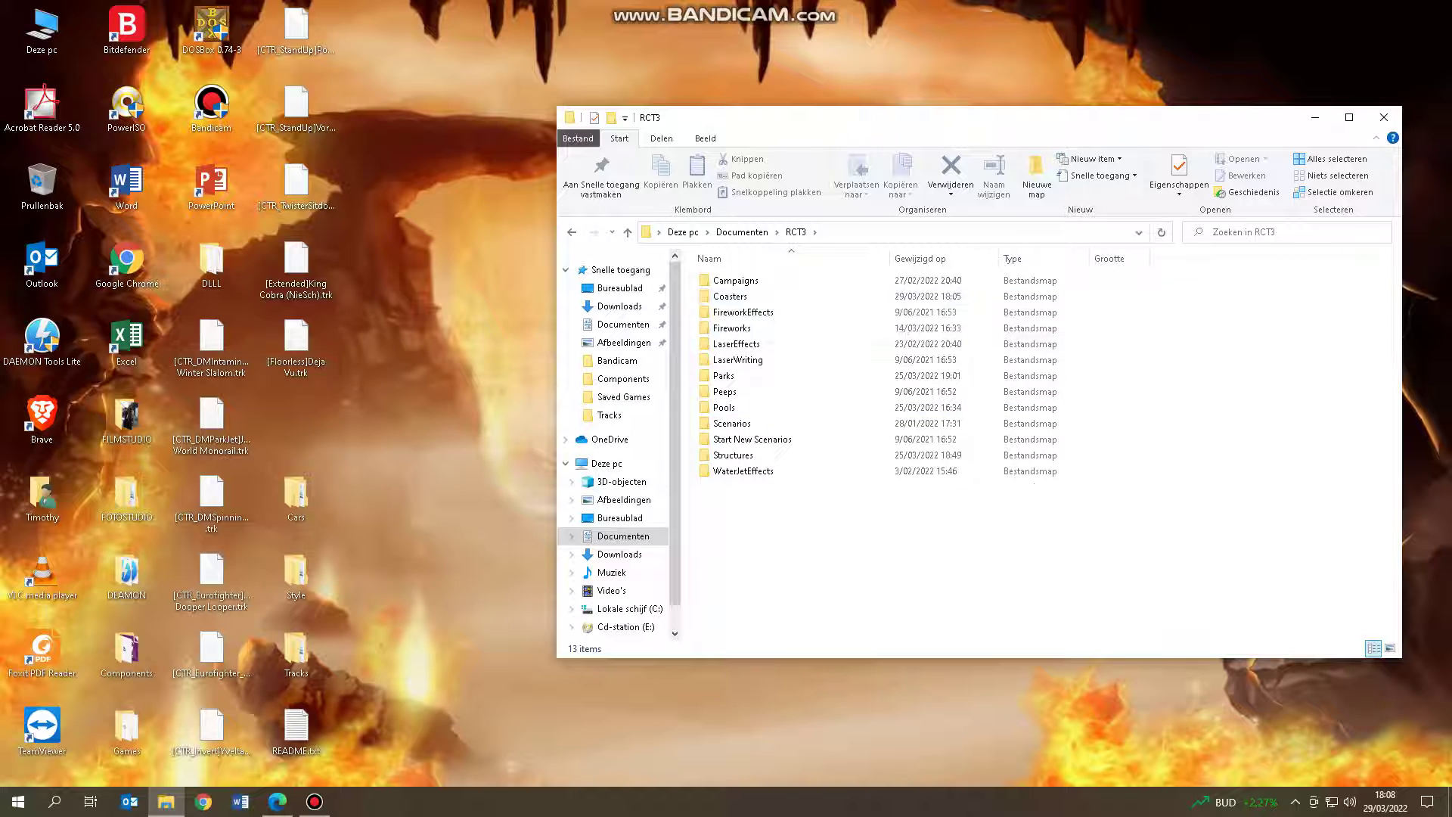
# Open the tracks folder of the RollerCoaster Tycoon 3 Platinum installation under C:\Program Files (x86)\Atari
pyautogui.click(630, 608)
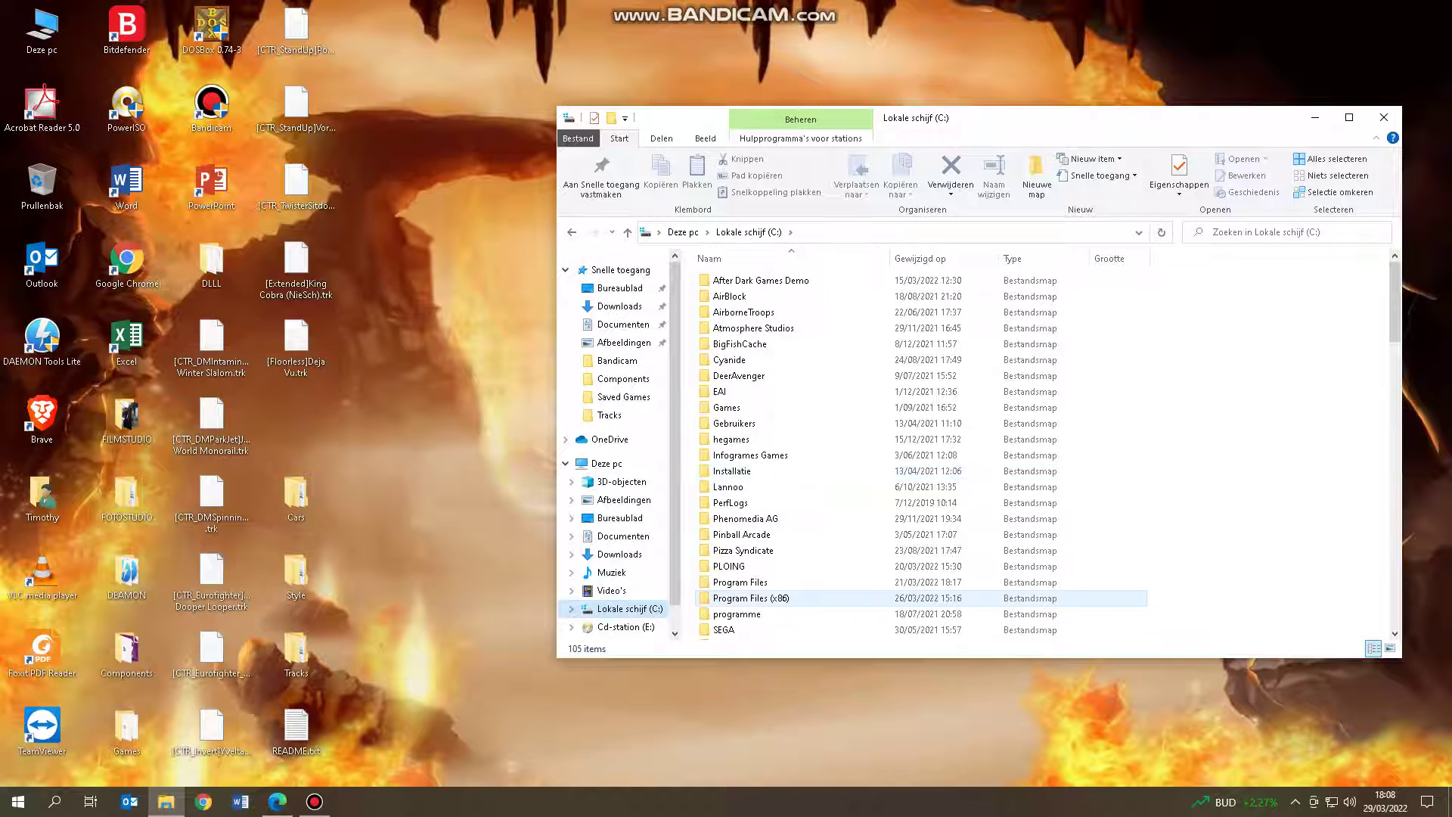
pyautogui.doubleClick(741, 599)
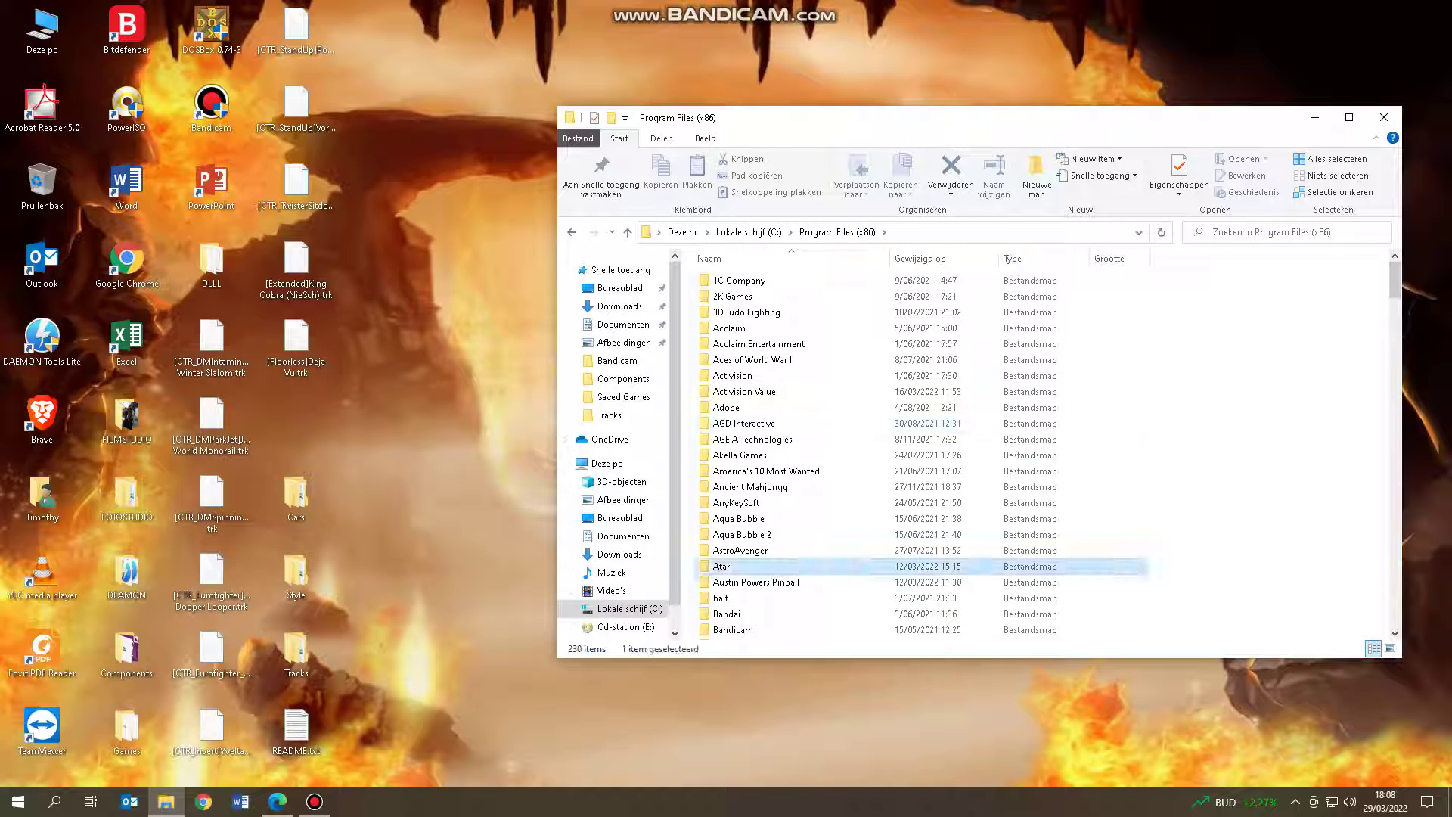
pyautogui.doubleClick(726, 565)
pyautogui.doubleClick(778, 296)
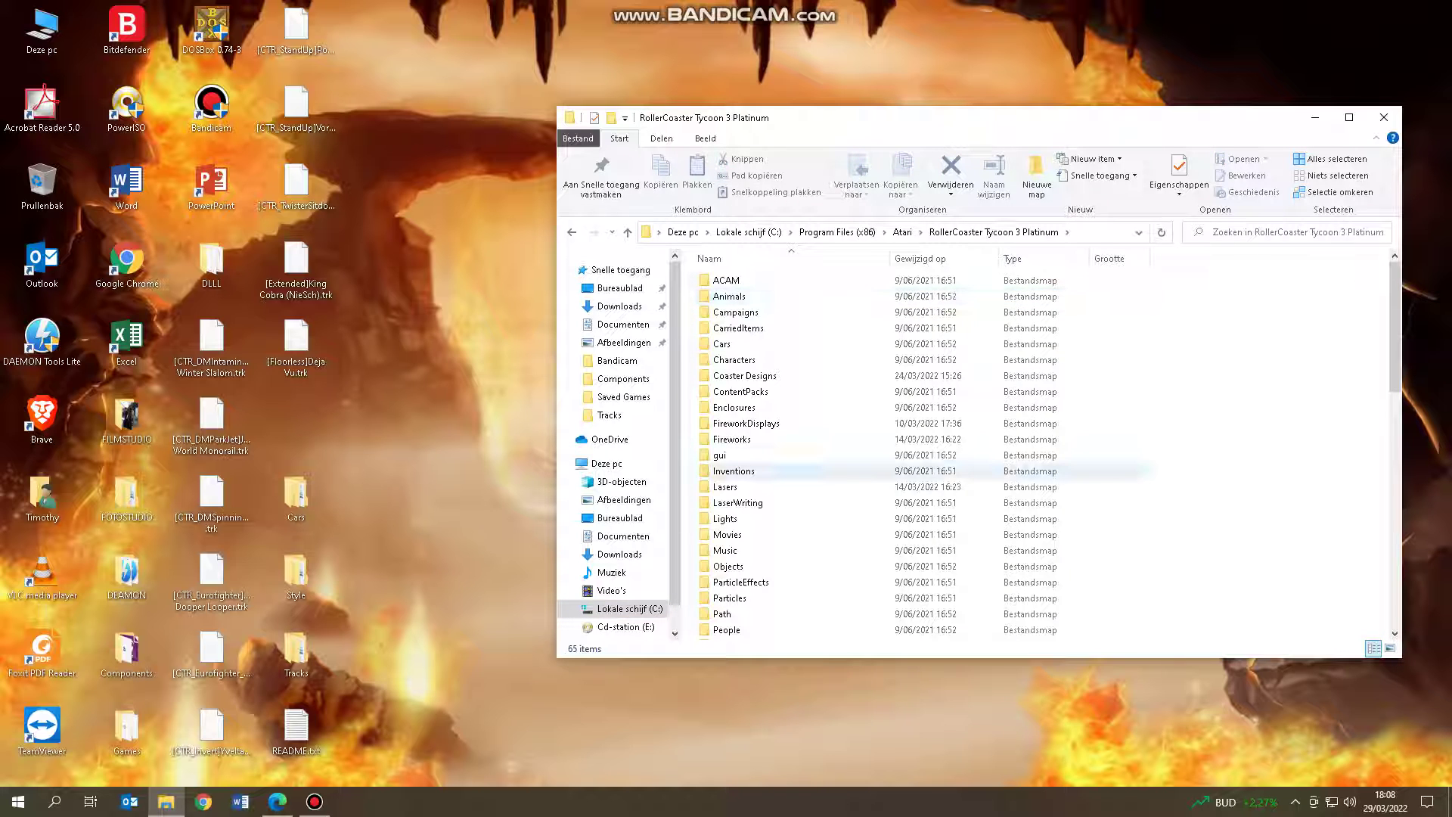
pyautogui.scroll(-5, 756, 472)
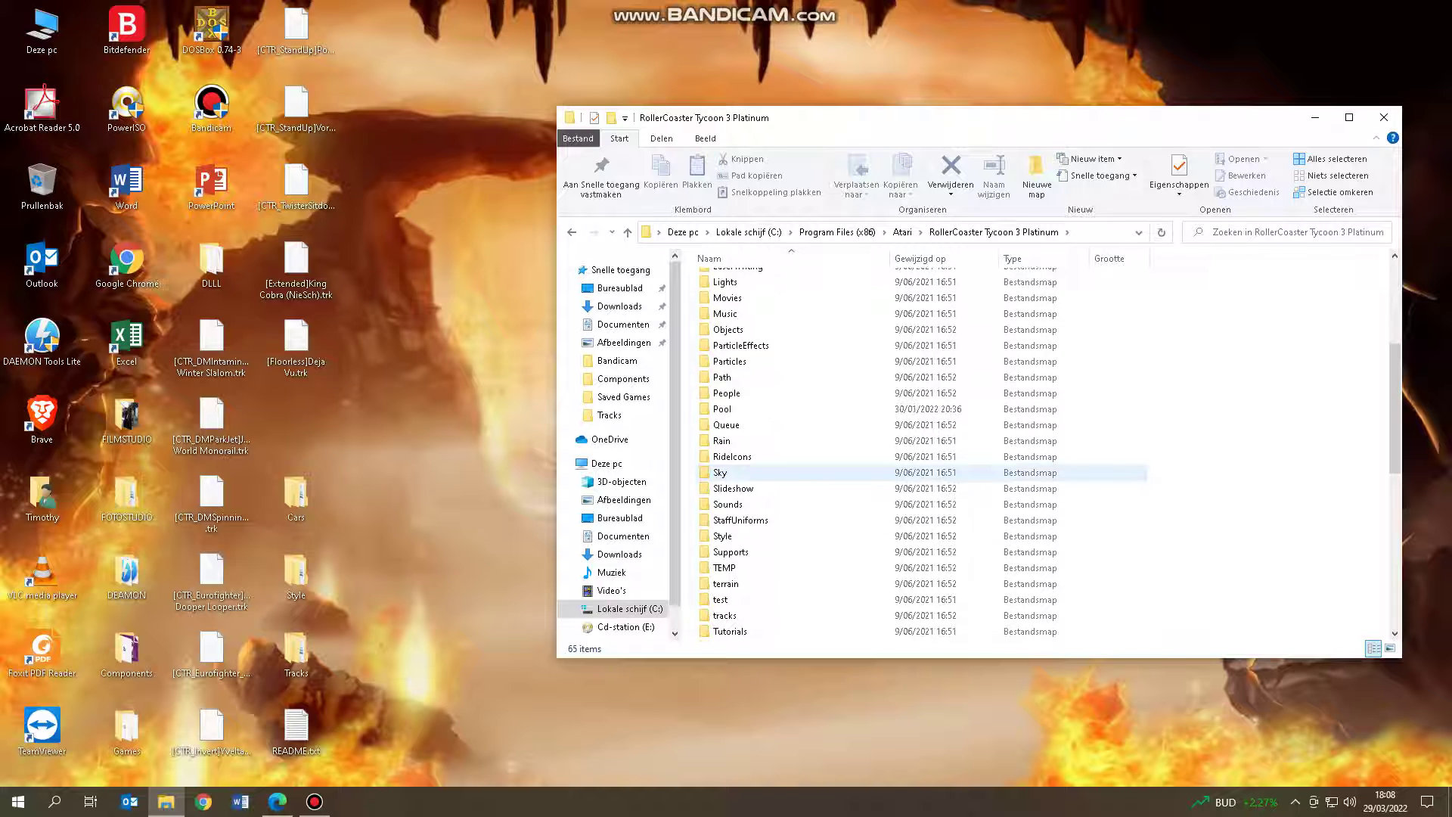
pyautogui.scroll(-2, 756, 472)
pyautogui.doubleClick(756, 520)
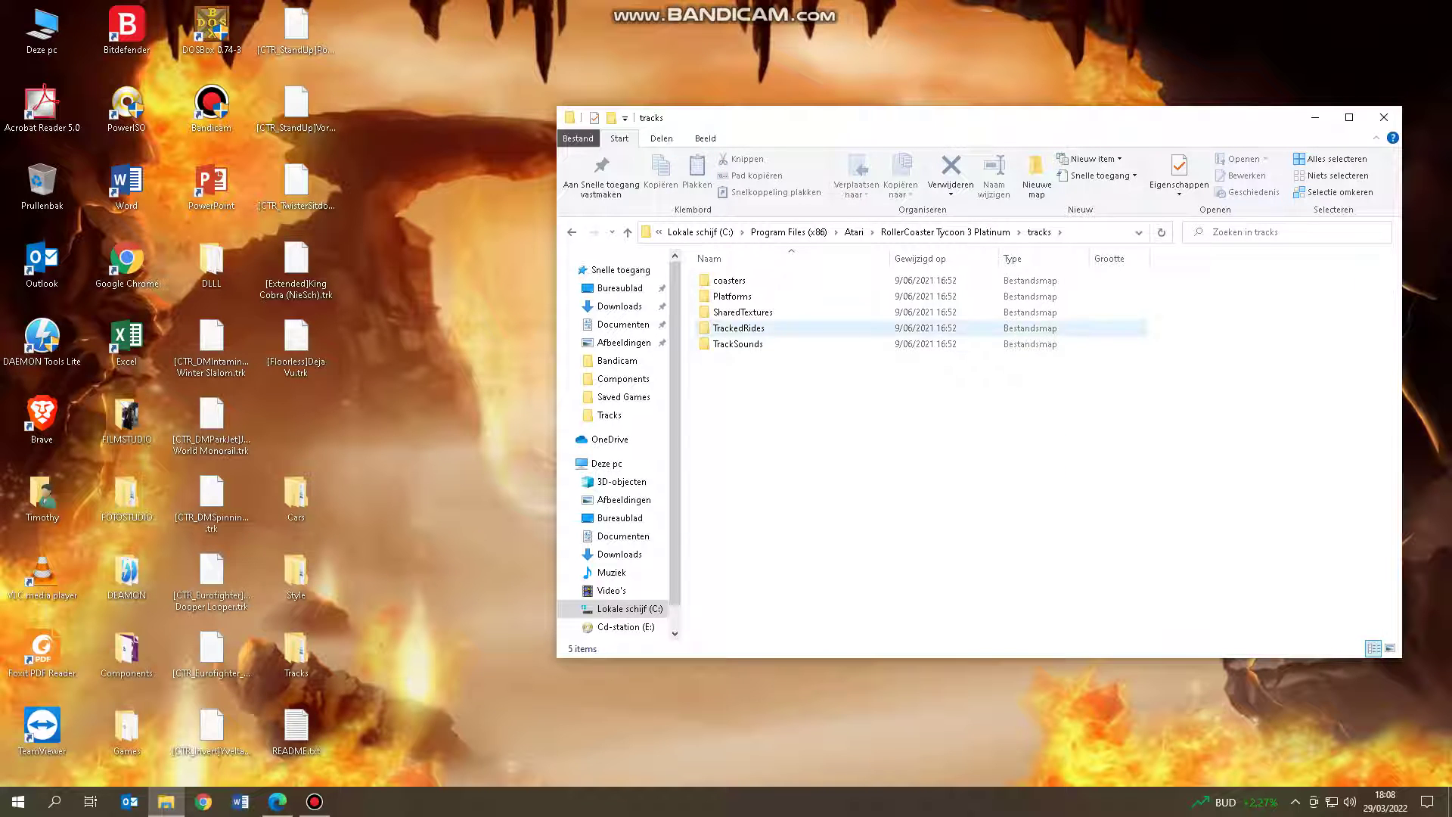
# Open the TrackedRides folder inside tracks, then reread installation step 2 of the September 03, 2011 comment in the browser
pyautogui.doubleClick(739, 328)
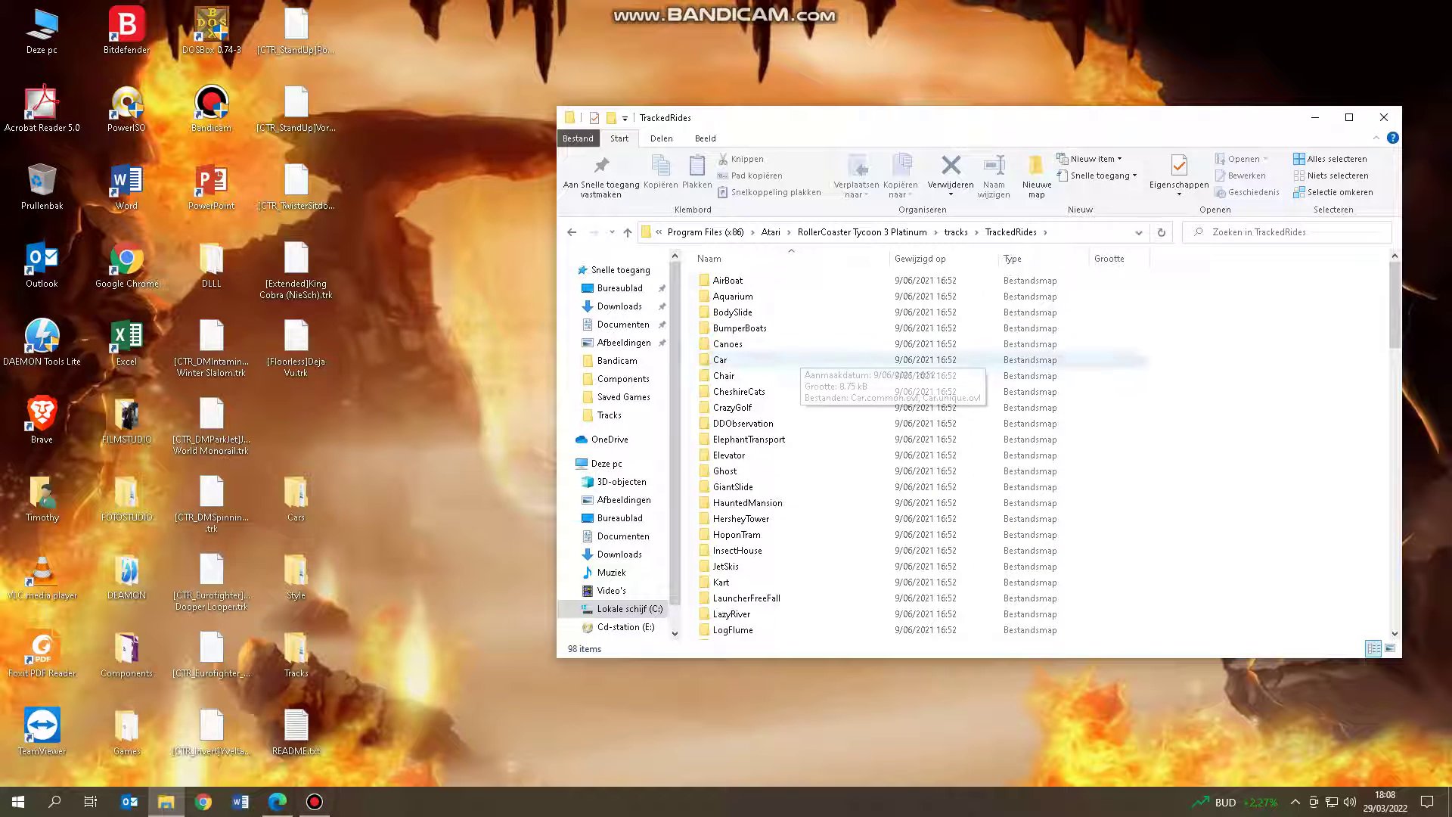
pyautogui.click(278, 801)
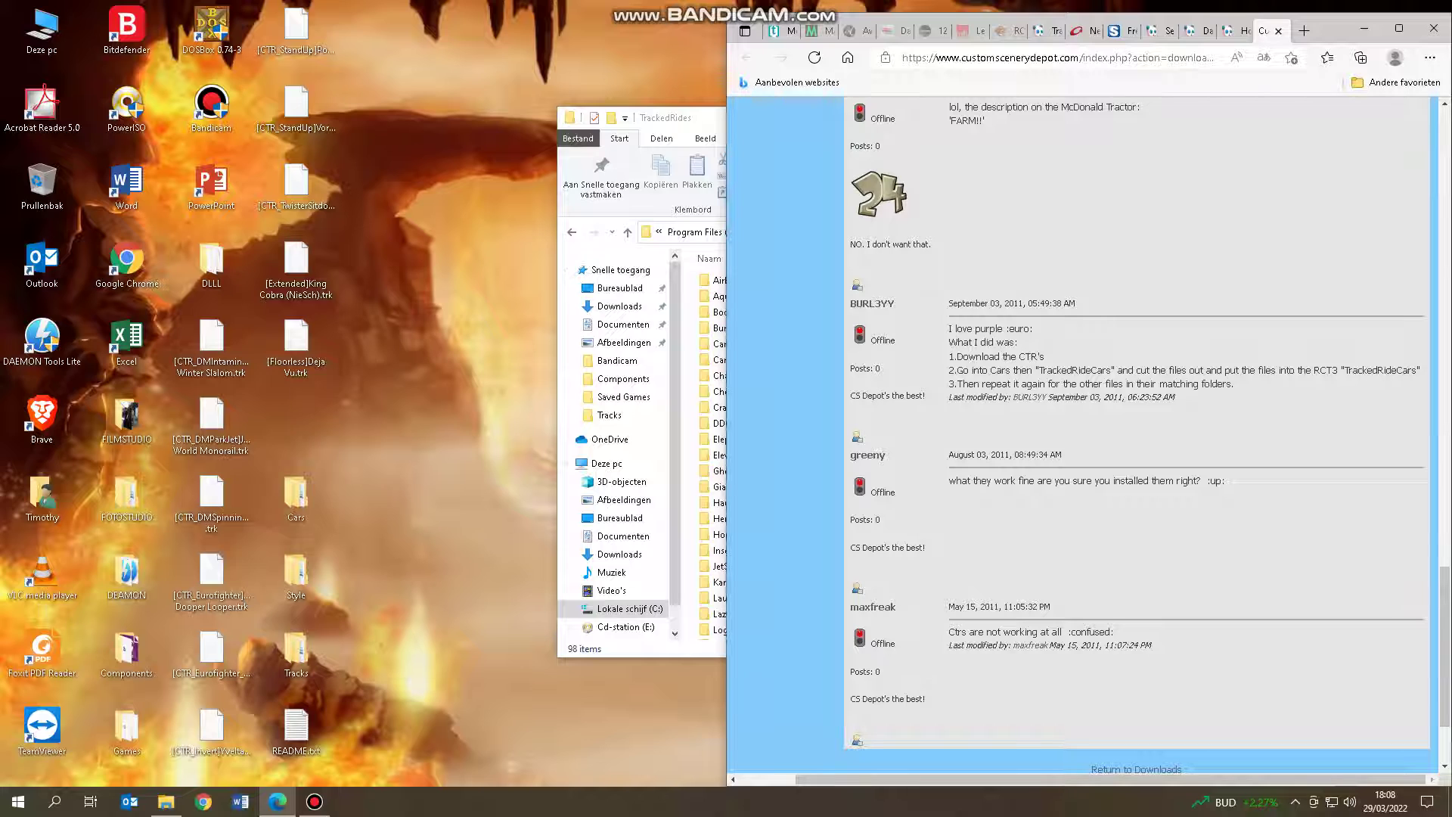
pyautogui.moveTo(968, 371); pyautogui.dragTo(1126, 370)
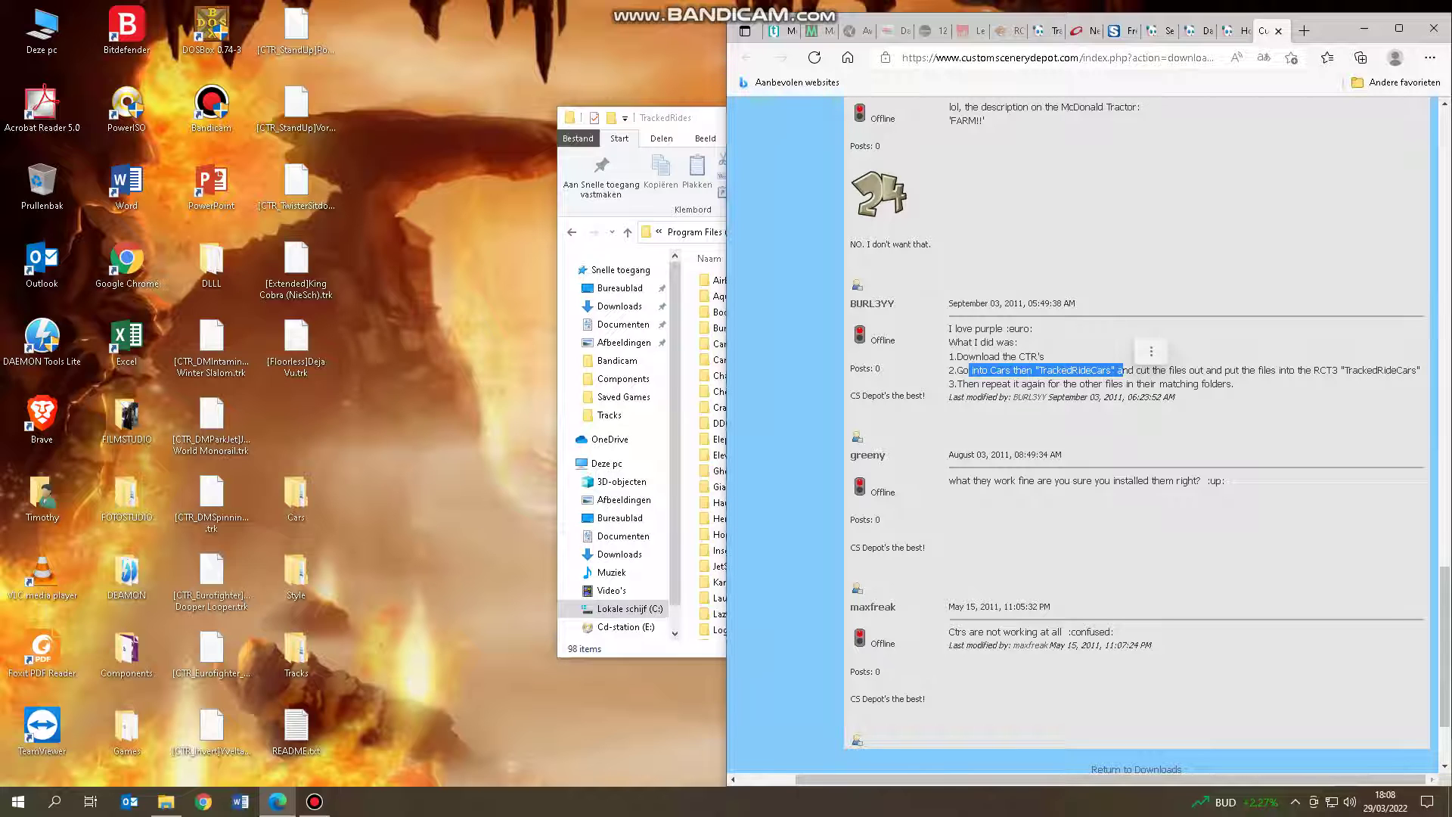
pyautogui.click(1127, 374)
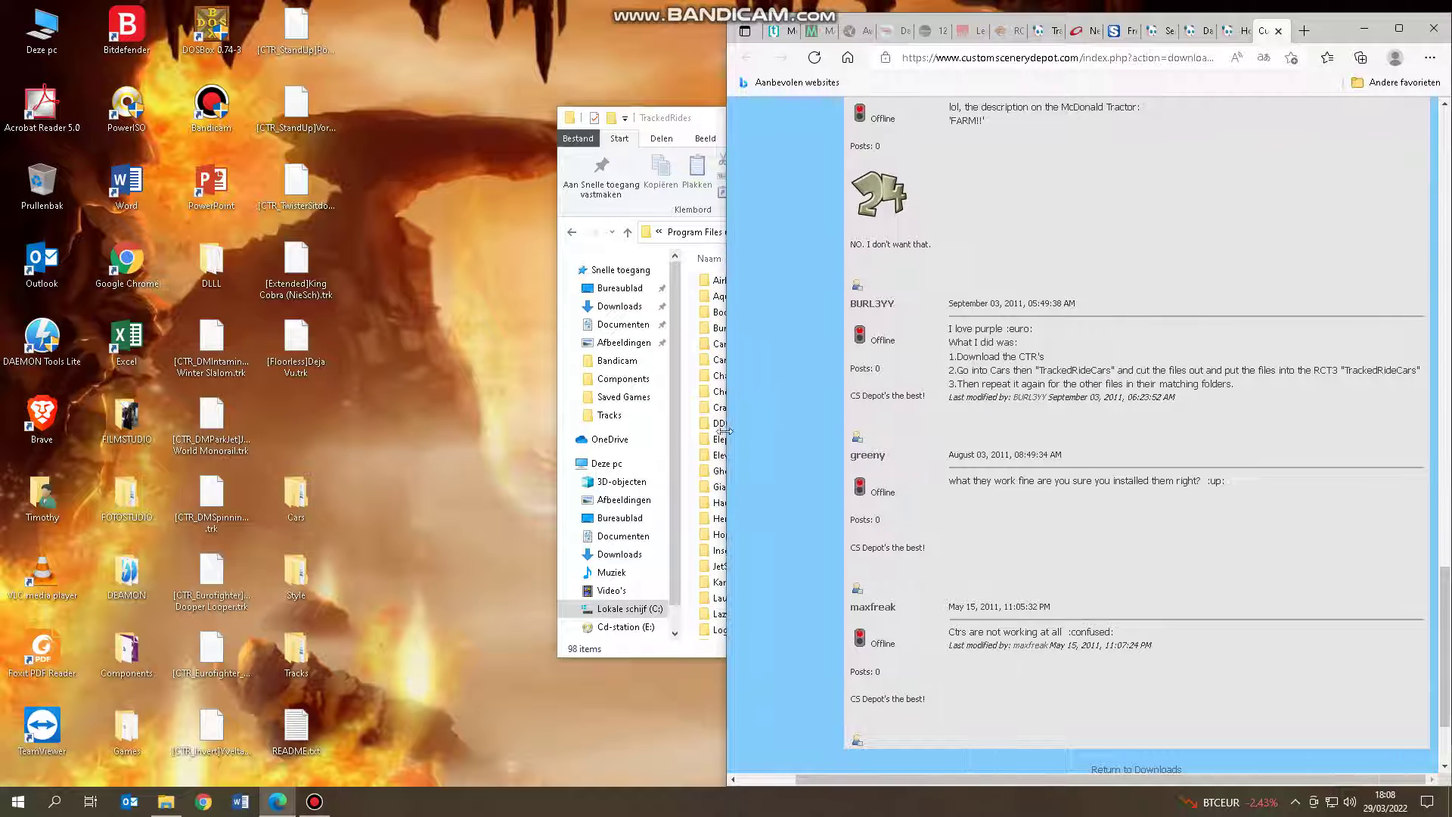
pyautogui.moveTo(727, 429); pyautogui.dragTo(572, 480)
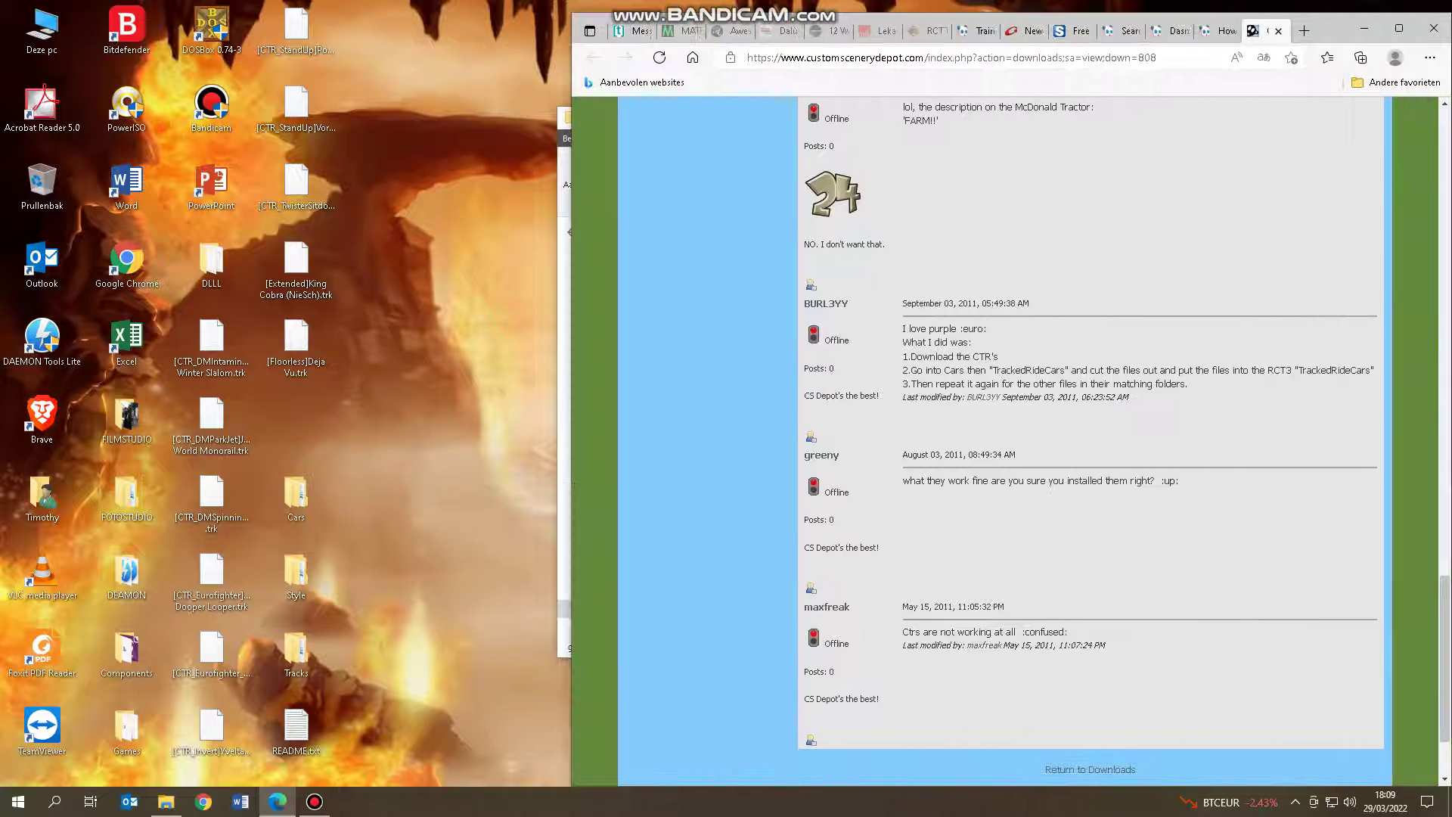
pyautogui.tripleClick(954, 372)
pyautogui.click(454, 423)
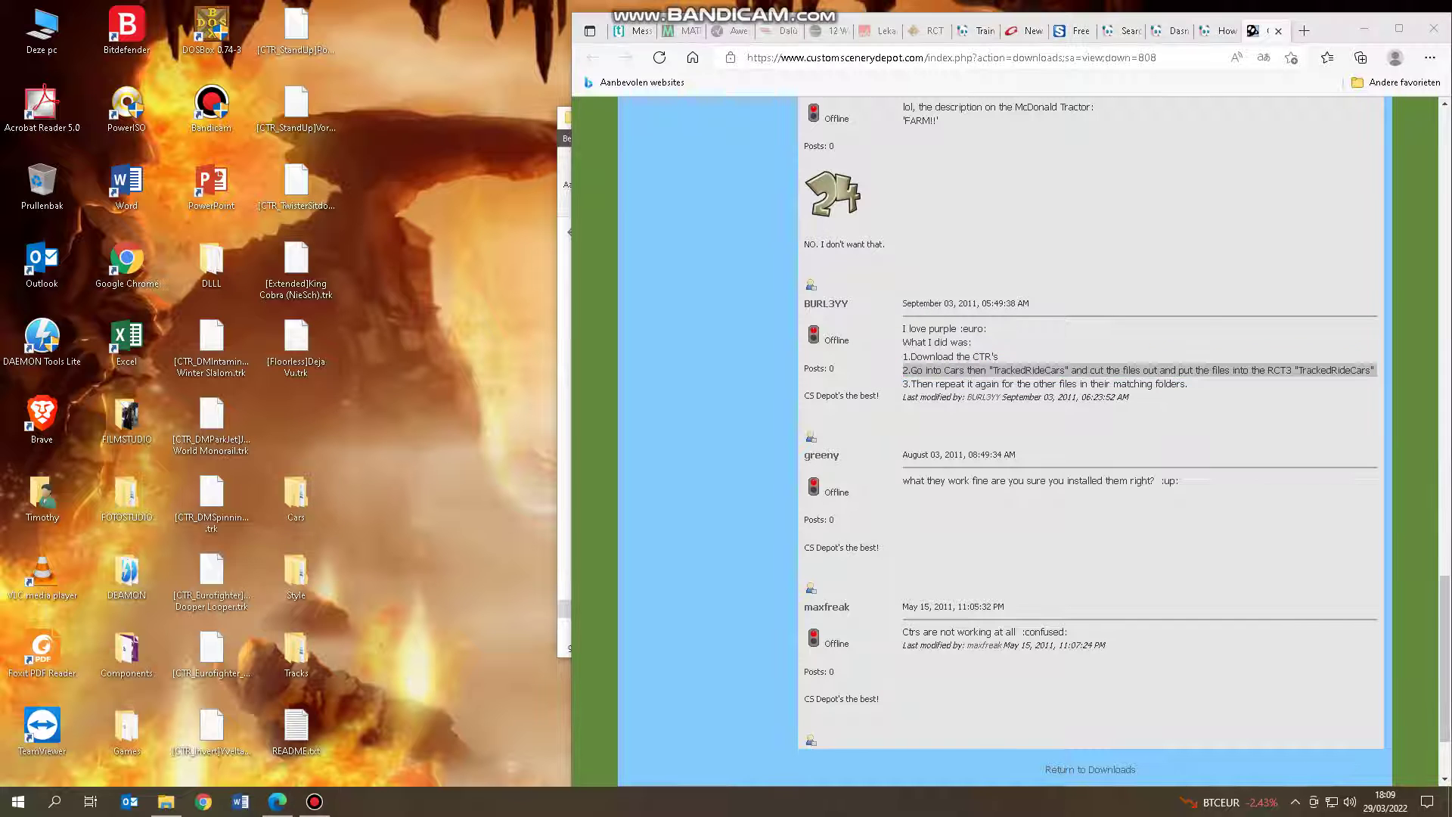
# Look through the full contents of the game's TrackedRides folder beside the comment in the browser
pyautogui.click(567, 118)
pyautogui.moveTo(775, 125); pyautogui.dragTo(536, 47)
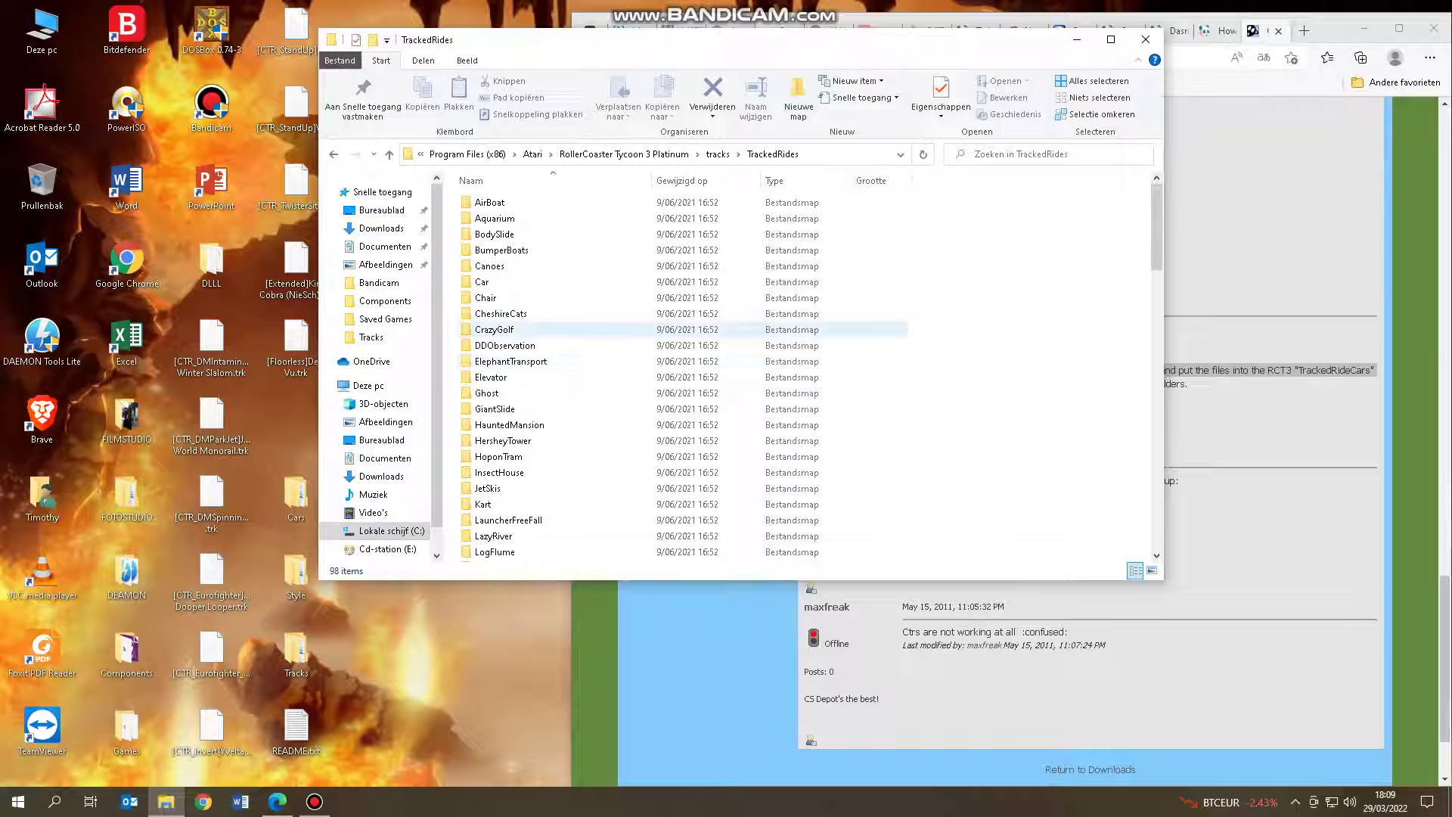
pyautogui.scroll(-2, 514, 333)
pyautogui.scroll(-10, 515, 332)
pyautogui.scroll(-12, 802, 374)
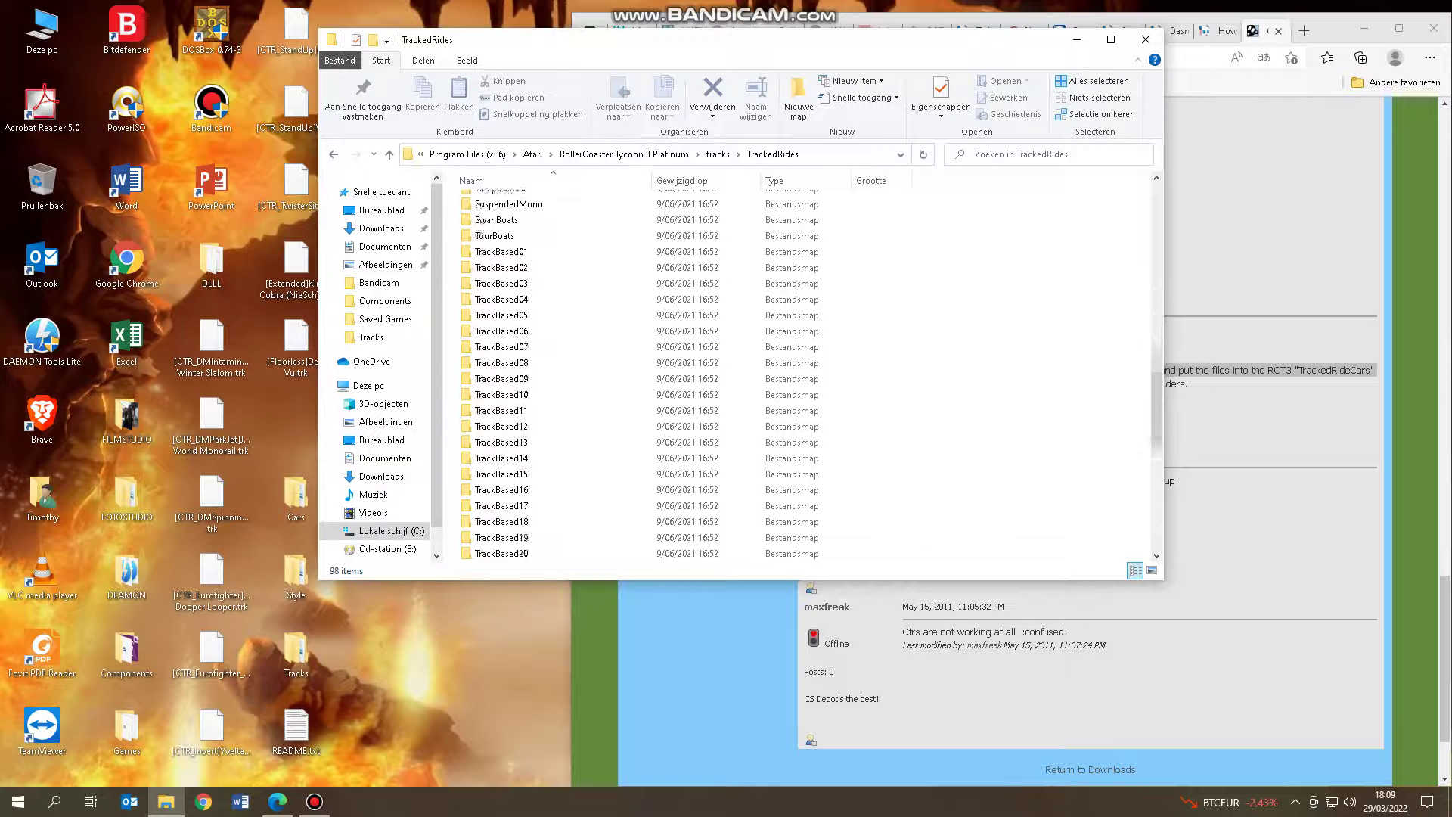
pyautogui.scroll(-1, 694, 538)
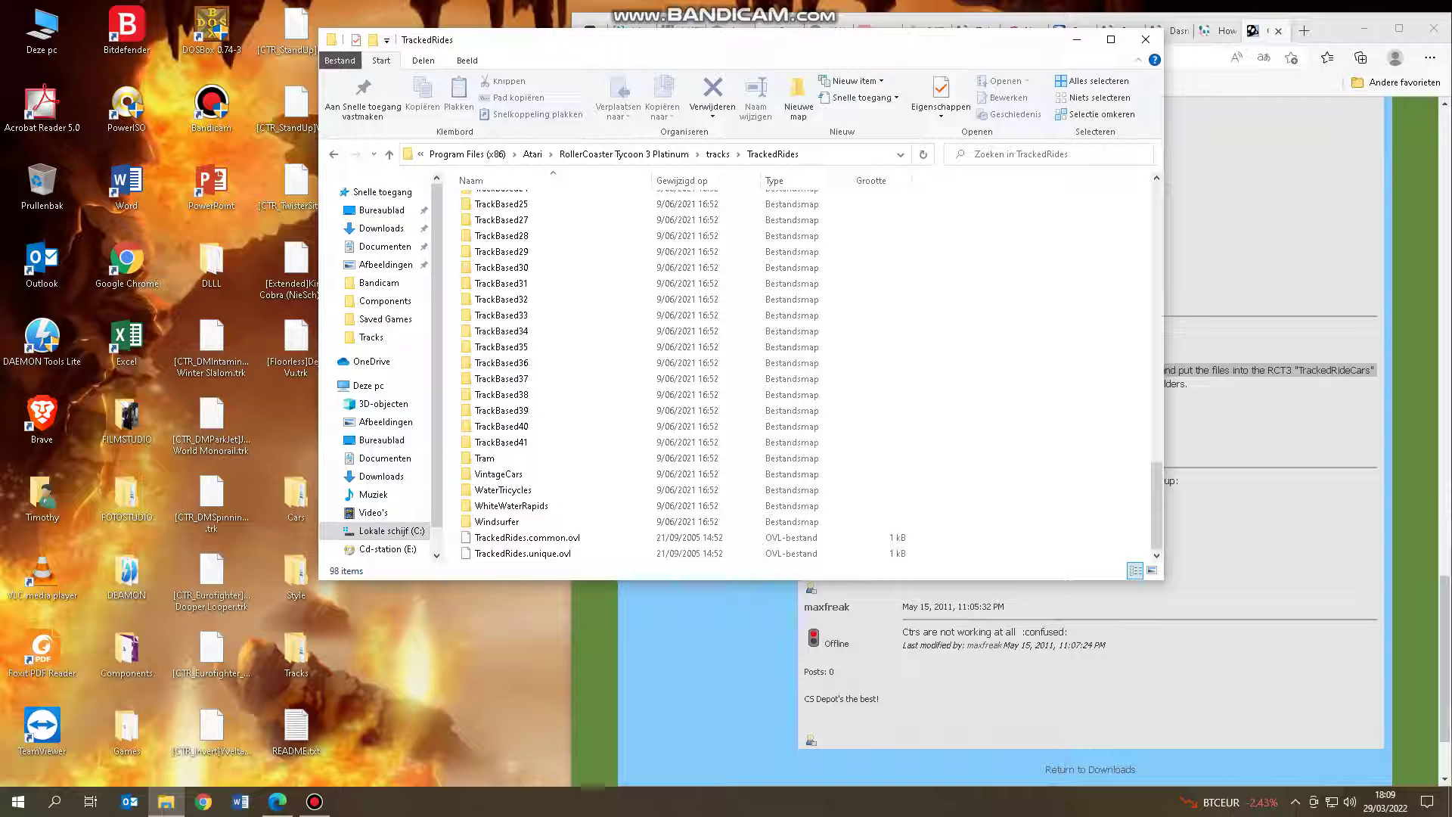
pyautogui.moveTo(807, 52); pyautogui.dragTo(510, 91)
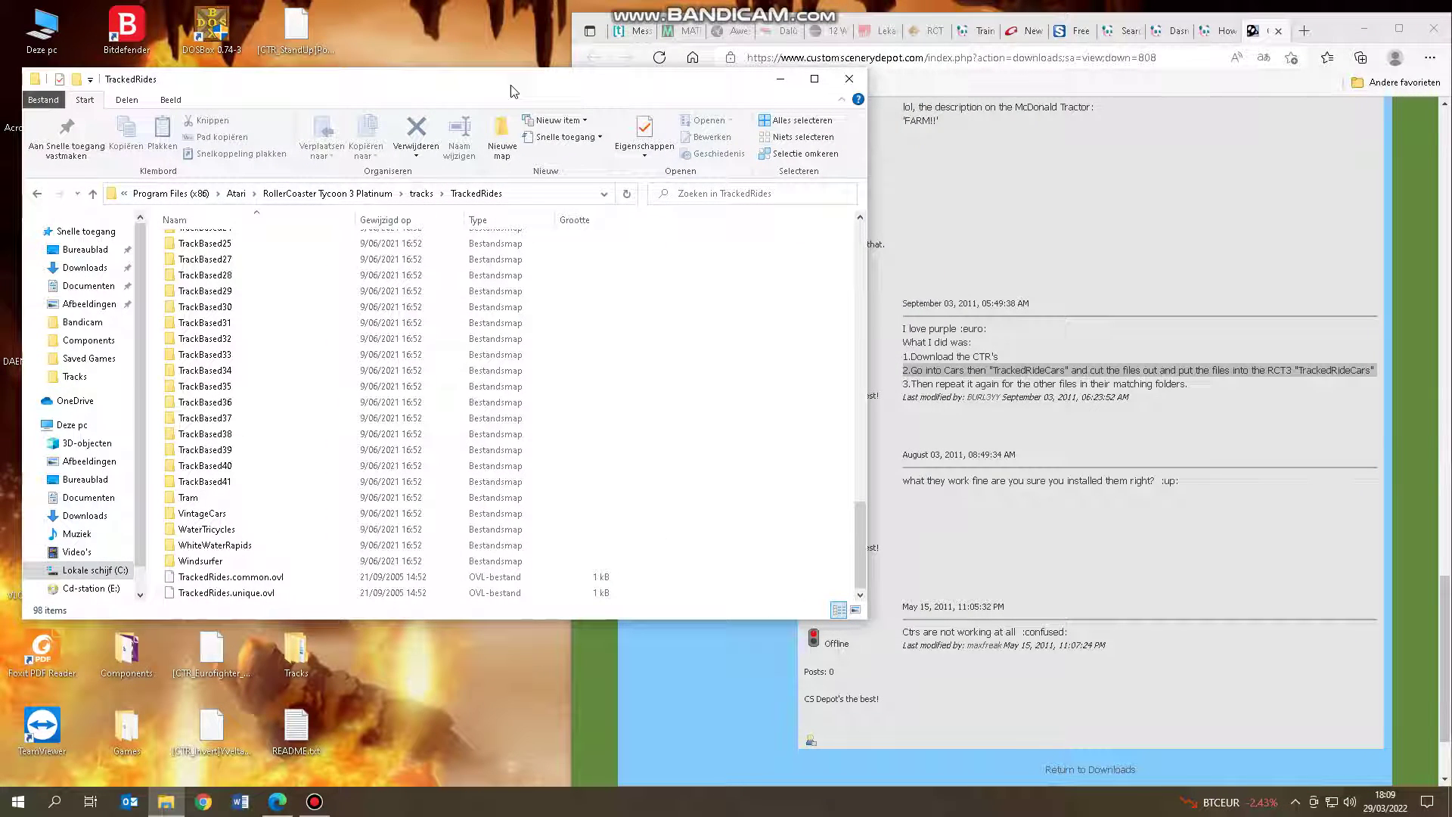
# Go back to the game's tracks folder and move its window clear of the desktop folders
pyautogui.click(430, 192)
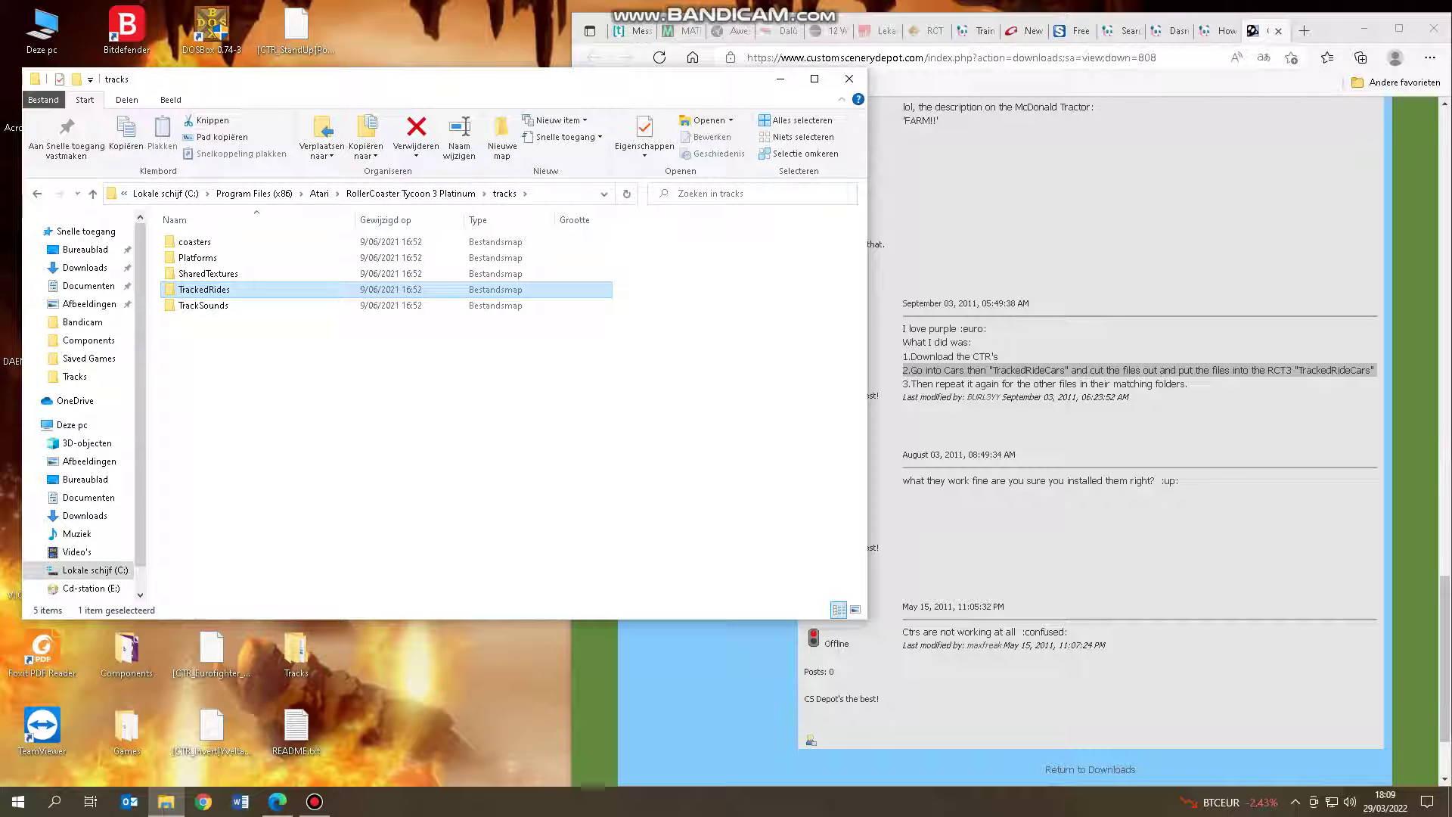
pyautogui.click(363, 378)
pyautogui.click(1066, 423)
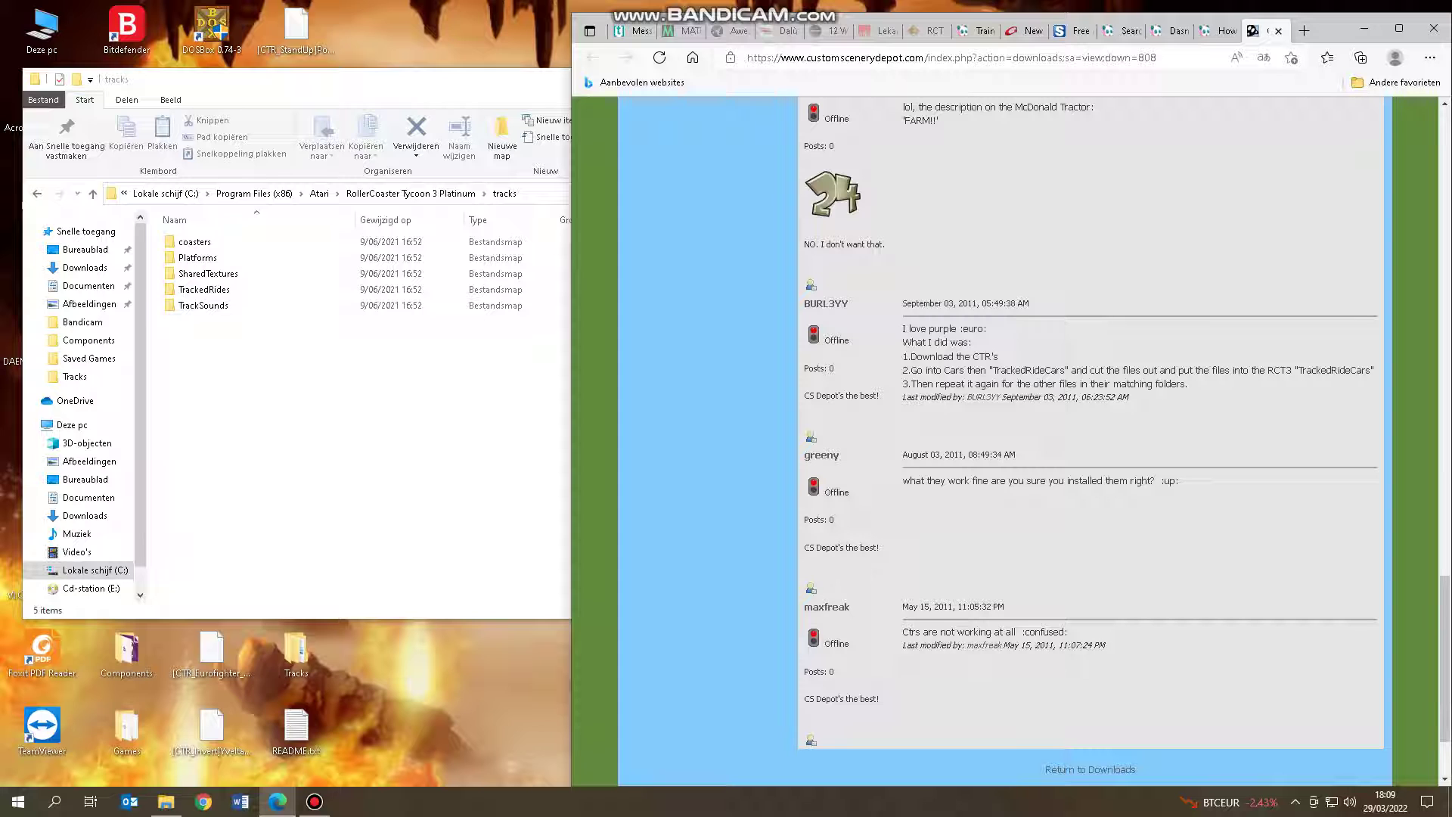
pyautogui.click(378, 424)
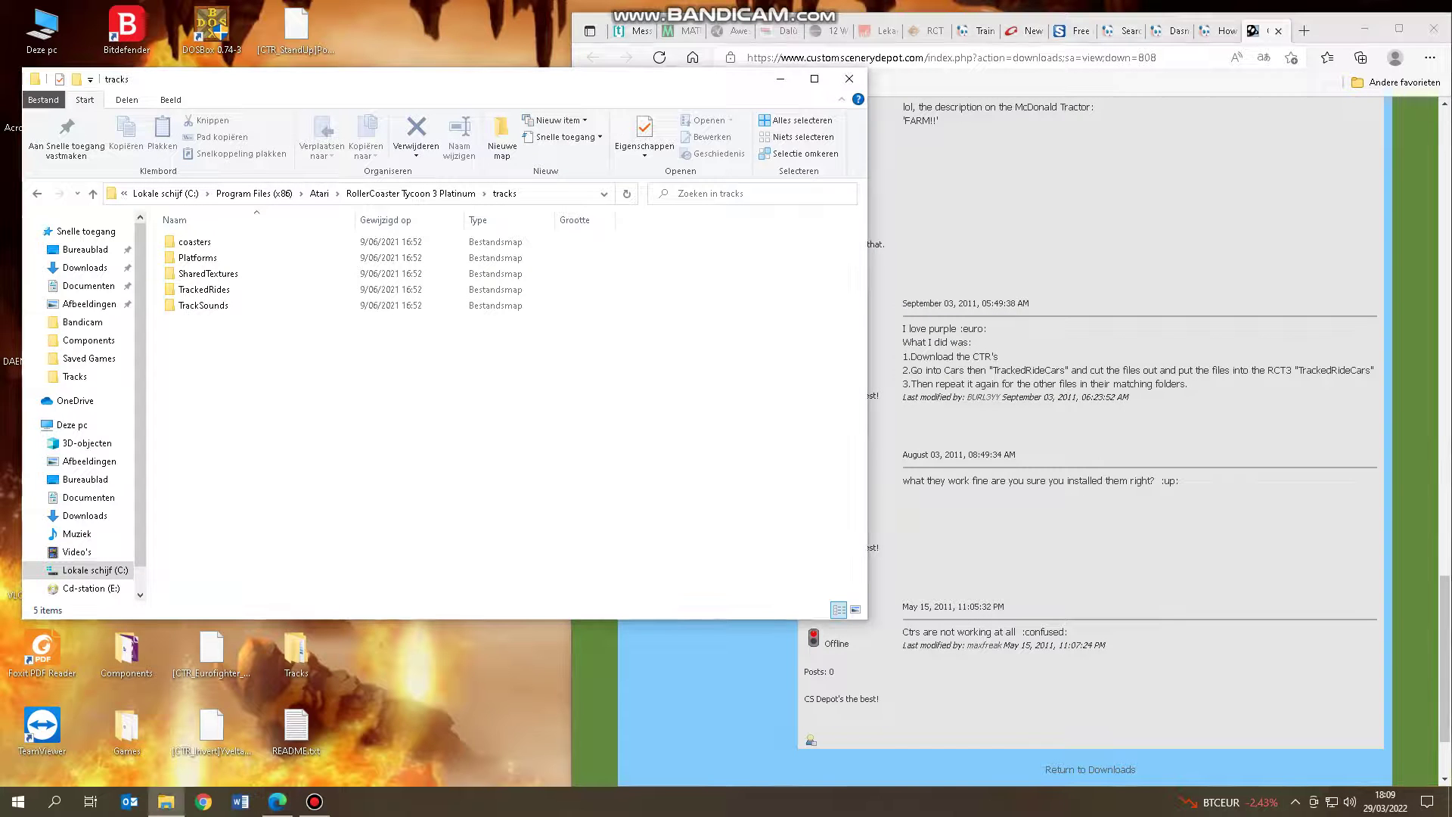
pyautogui.moveTo(703, 78); pyautogui.dragTo(1076, 84)
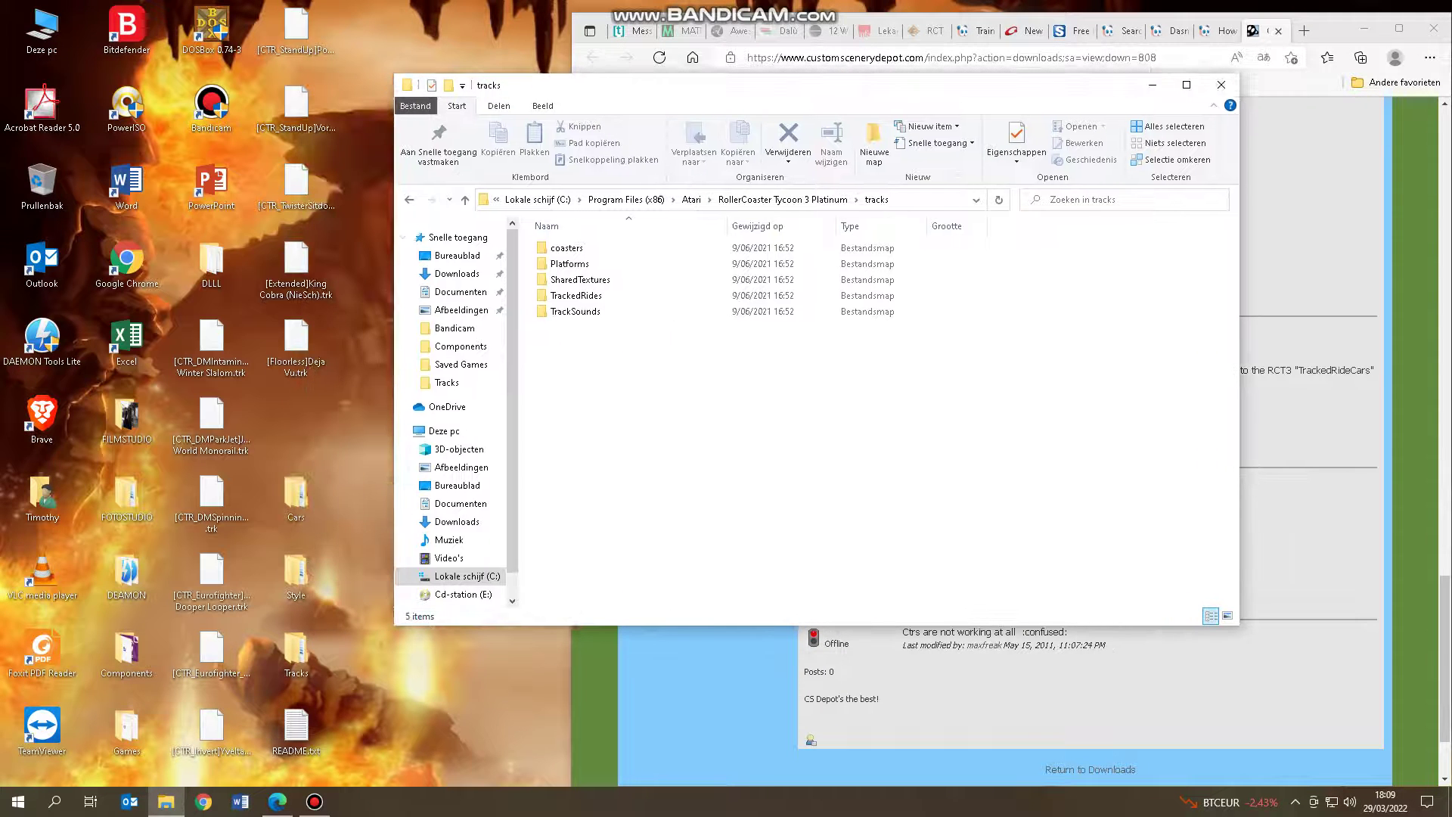
# Open TrackedRideCars in the desktop Cars folder, check the CTR_DMCarnavalFestival files, and place its window beside the tracks window
pyautogui.doubleClick(295, 496)
pyautogui.doubleClick(606, 268)
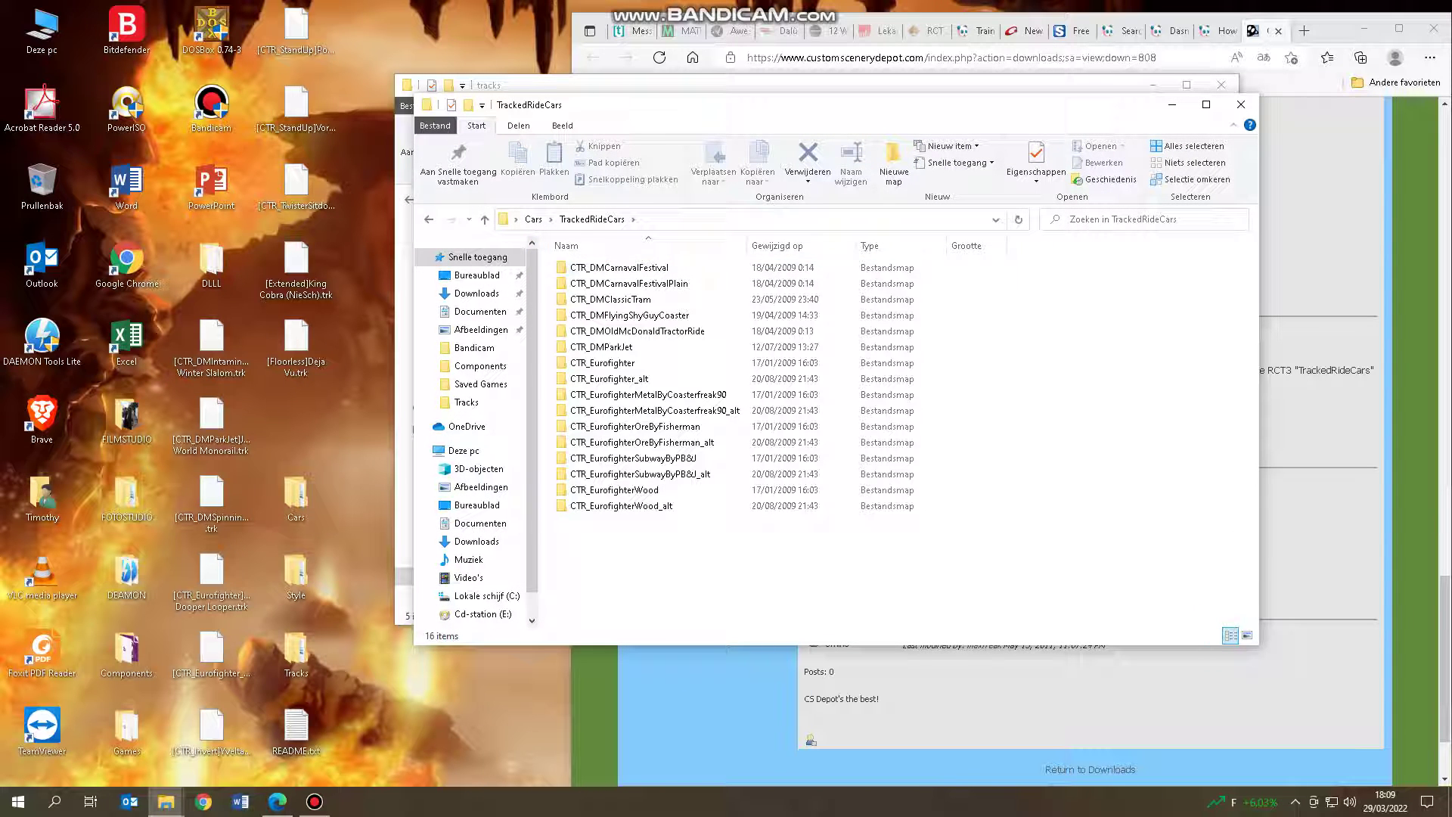
pyautogui.doubleClick(620, 267)
pyautogui.click(594, 220)
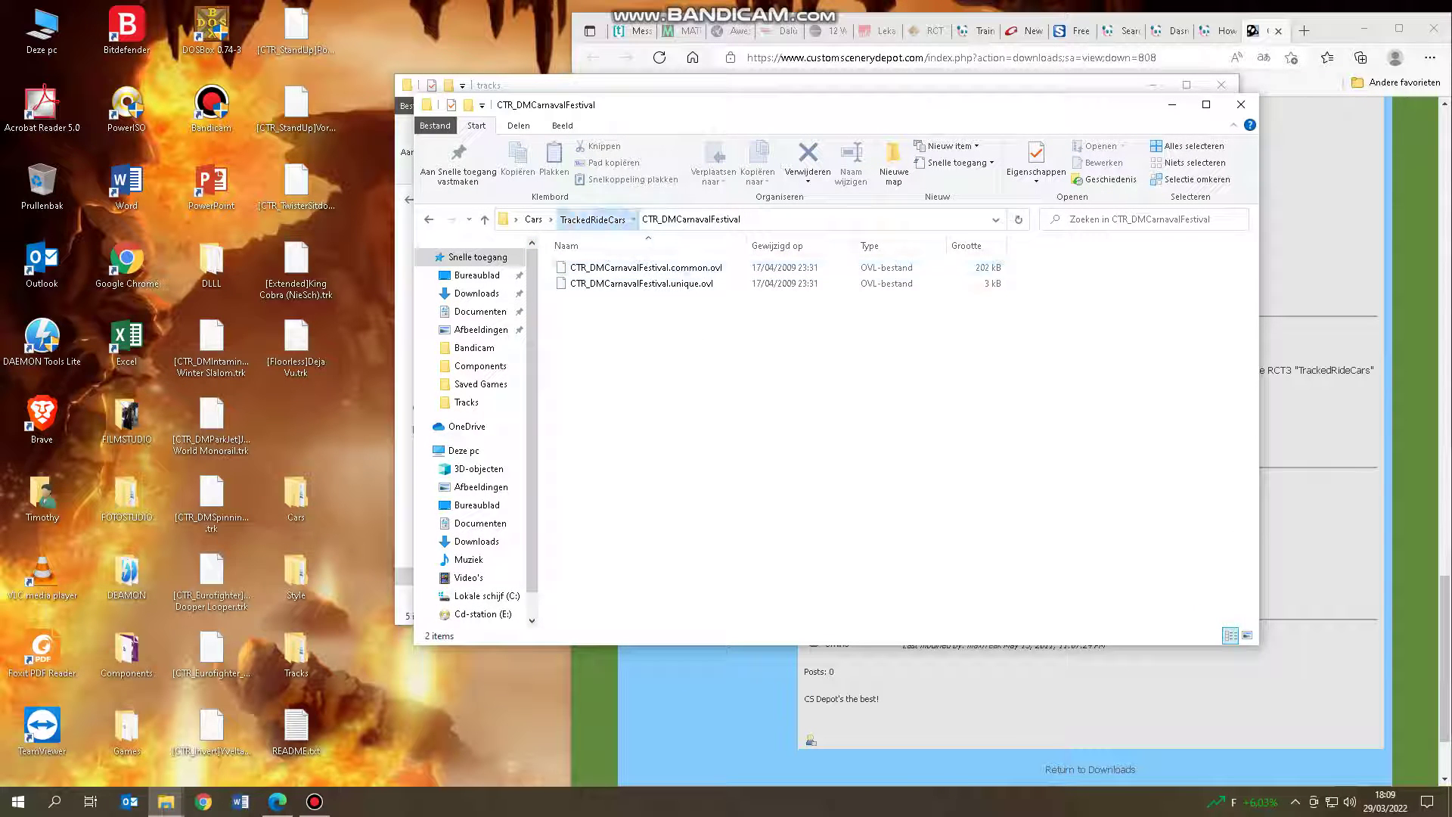
pyautogui.click(593, 219)
pyautogui.moveTo(1052, 114); pyautogui.dragTo(648, 151)
pyautogui.click(983, 317)
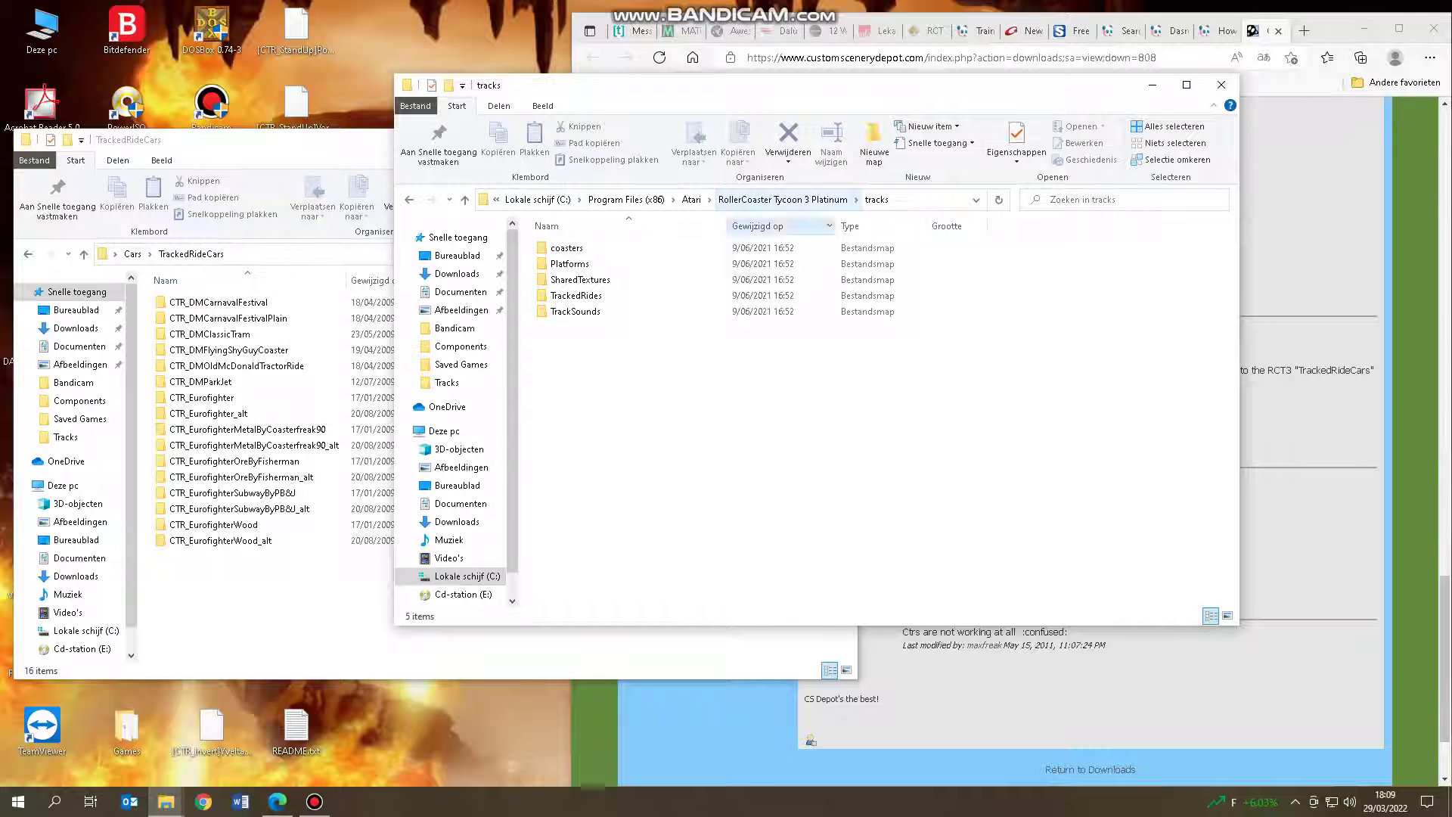
# Move all CTR_ ride folders from TrackedRideCars into the game's tracks\TrackedRides folder, then close the TrackedRideCars window
pyautogui.doubleClick(579, 294)
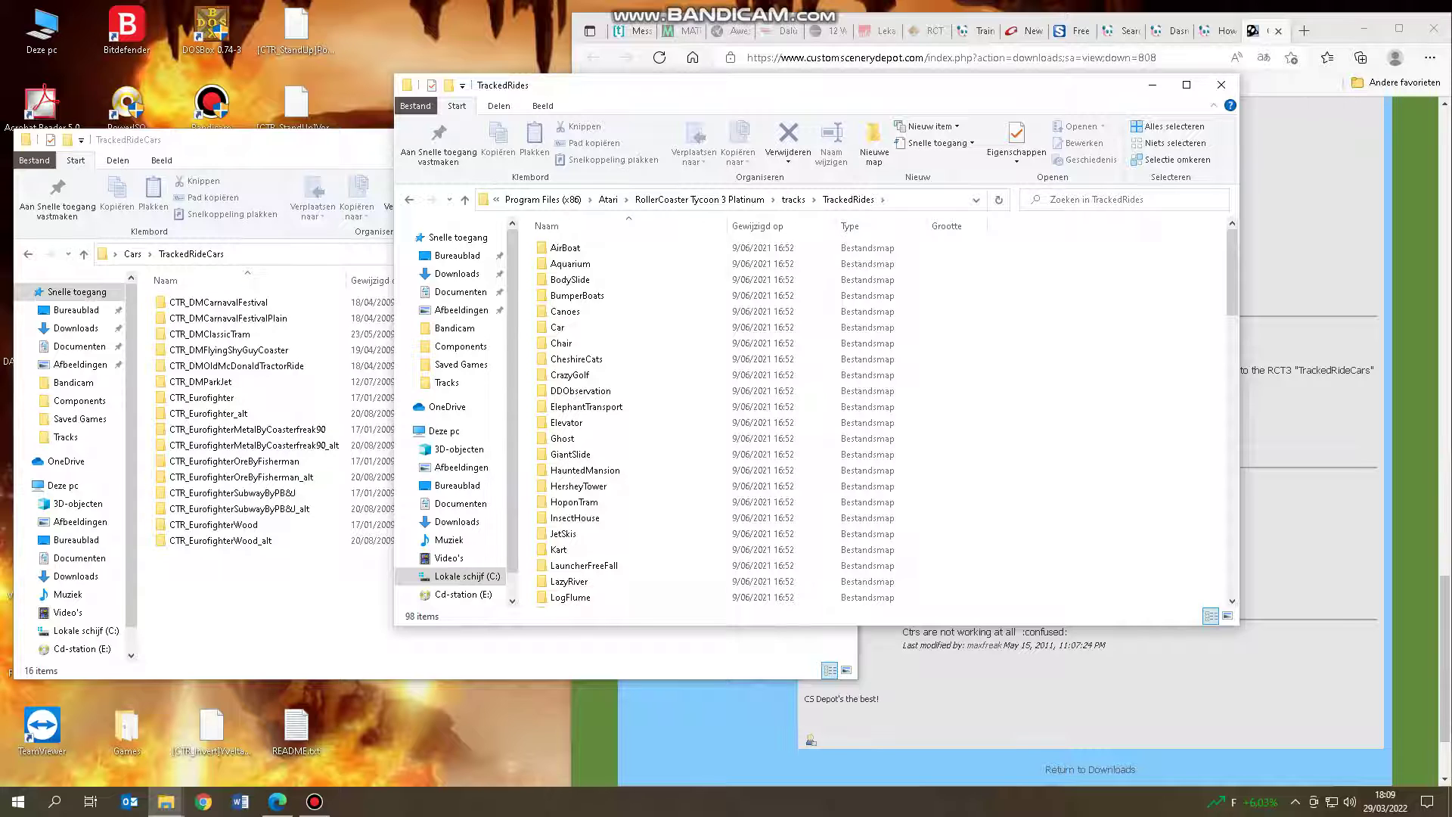
pyautogui.scroll(-20, 756, 423)
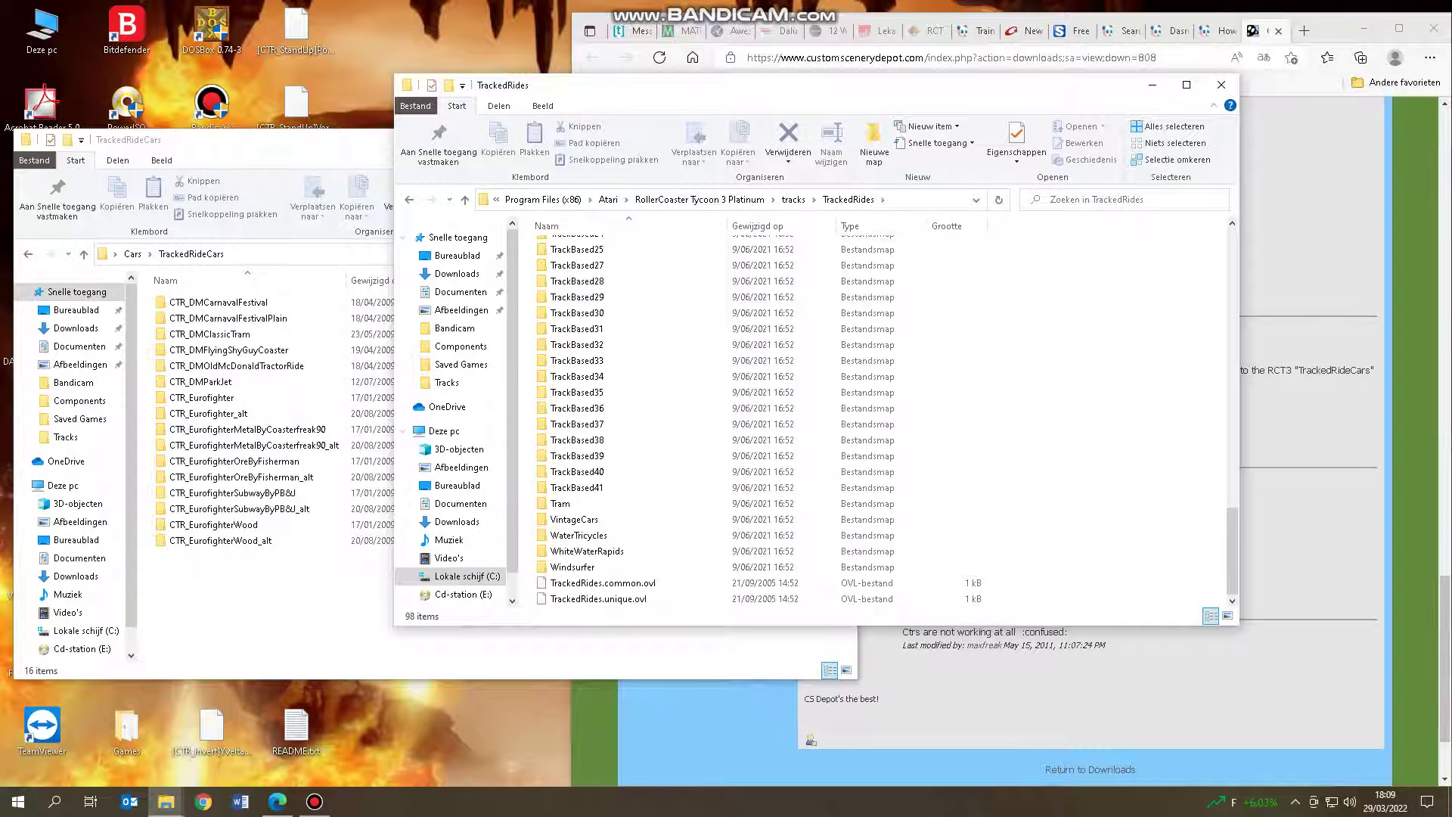
pyautogui.hotkey('alt', 'Tab')
pyautogui.moveTo(445, 614); pyautogui.dragTo(601, 299)
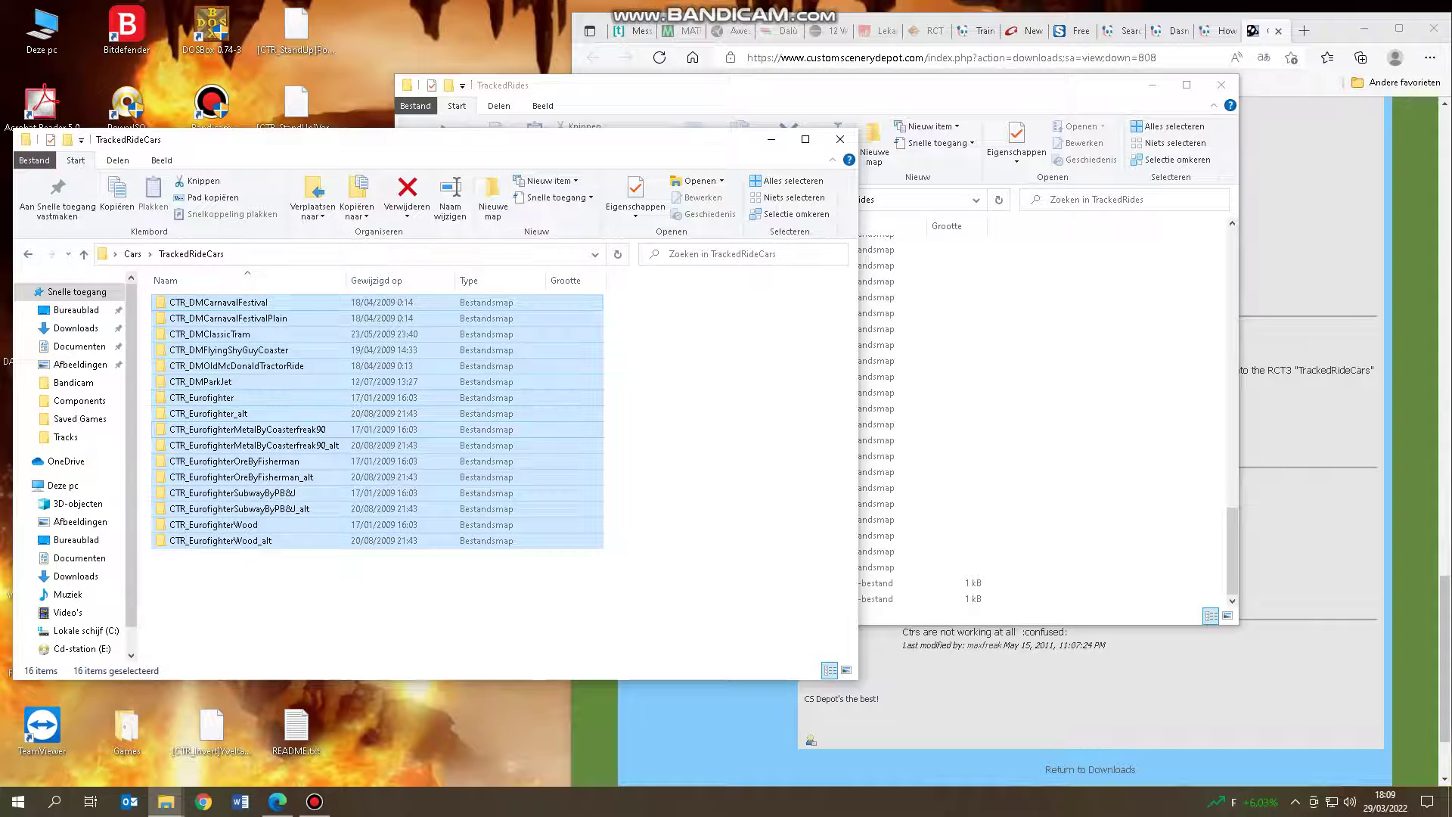
pyautogui.moveTo(249, 424); pyautogui.dragTo(1047, 347)
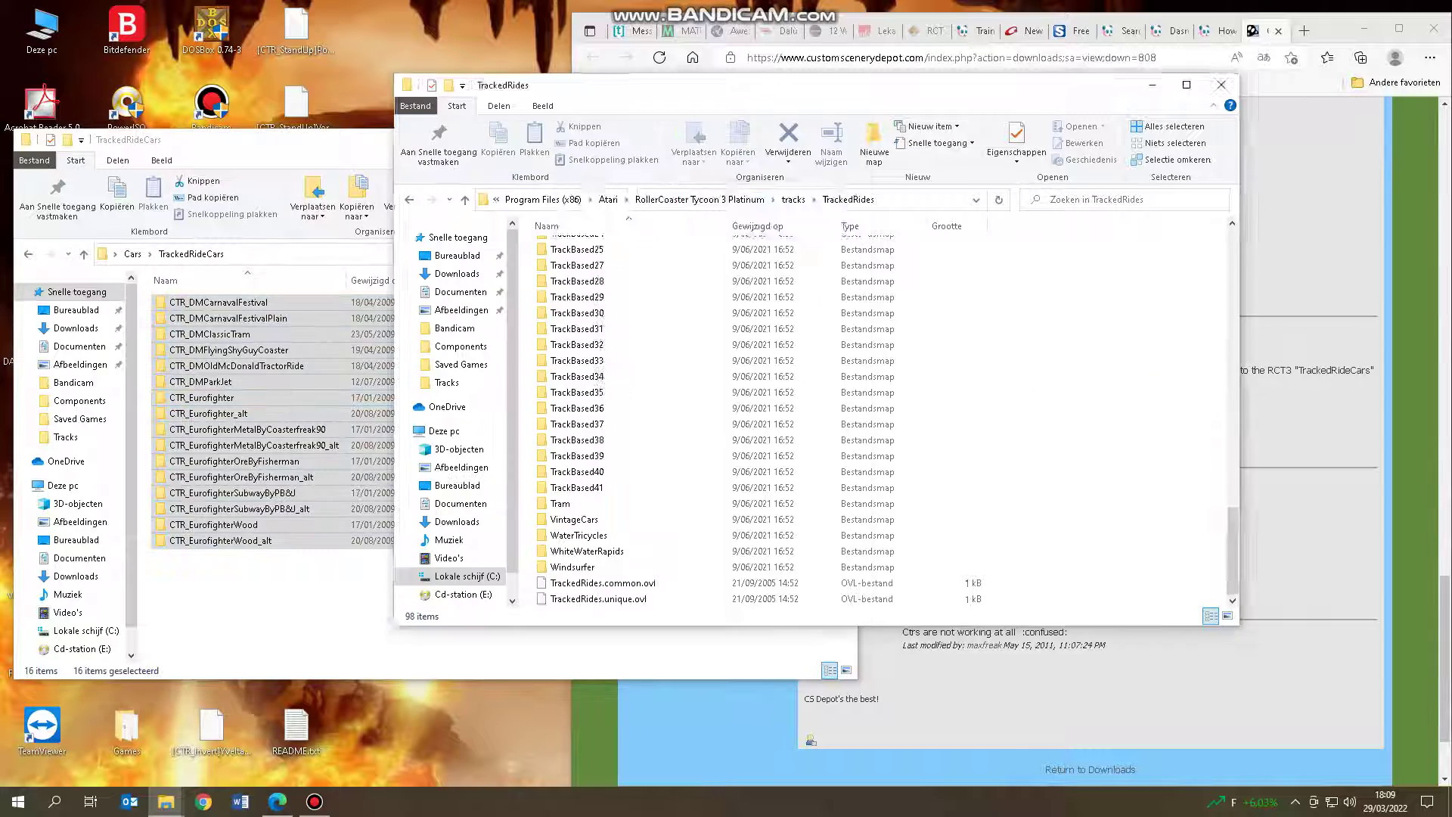
pyautogui.click(582, 315)
pyautogui.click(683, 337)
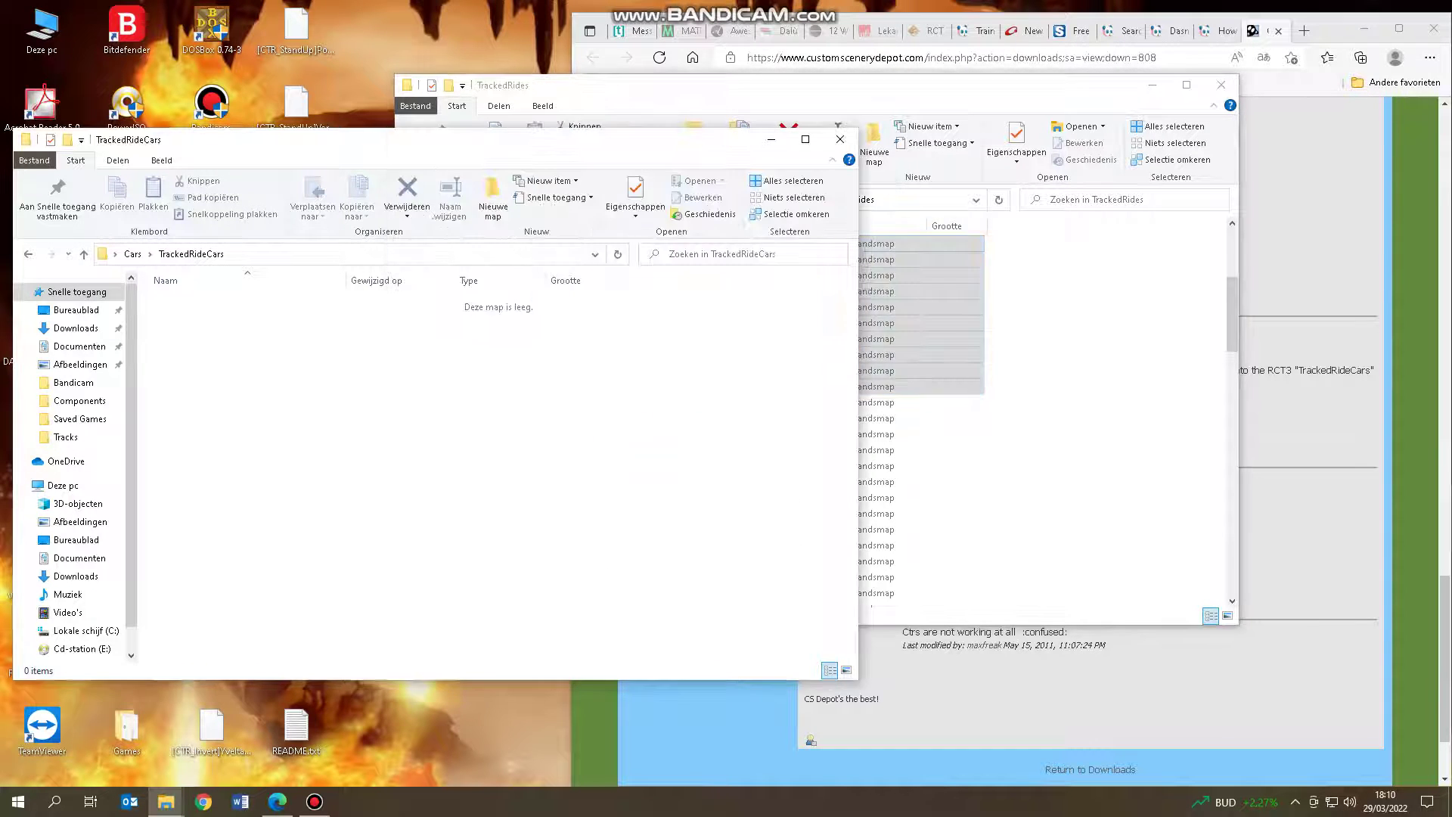
pyautogui.click(839, 139)
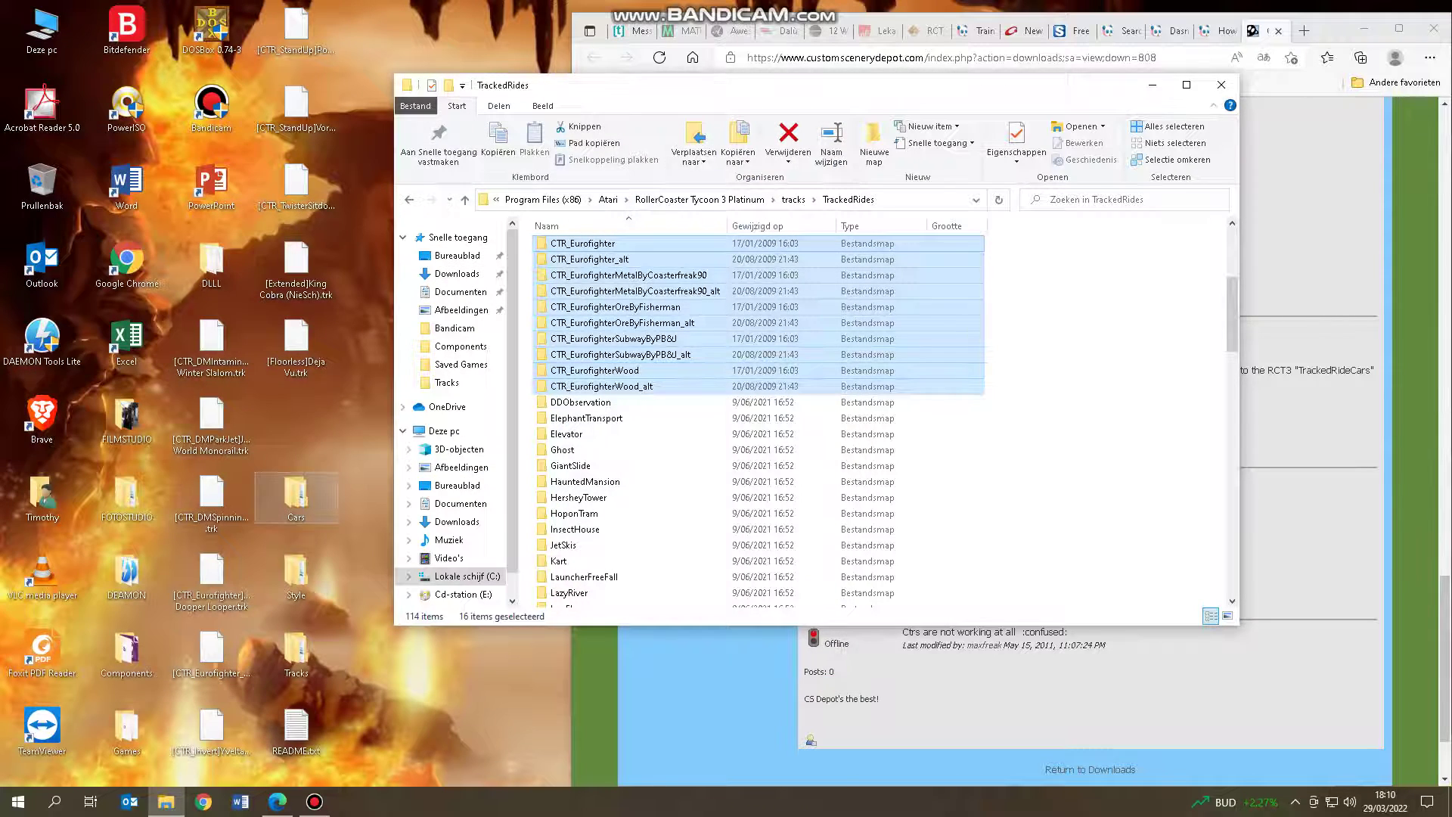
# Check that TrackedRideCars is empty, then delete the desktop Cars folder and empty the Recycle Bin
pyautogui.doubleClick(295, 495)
pyautogui.doubleClick(194, 302)
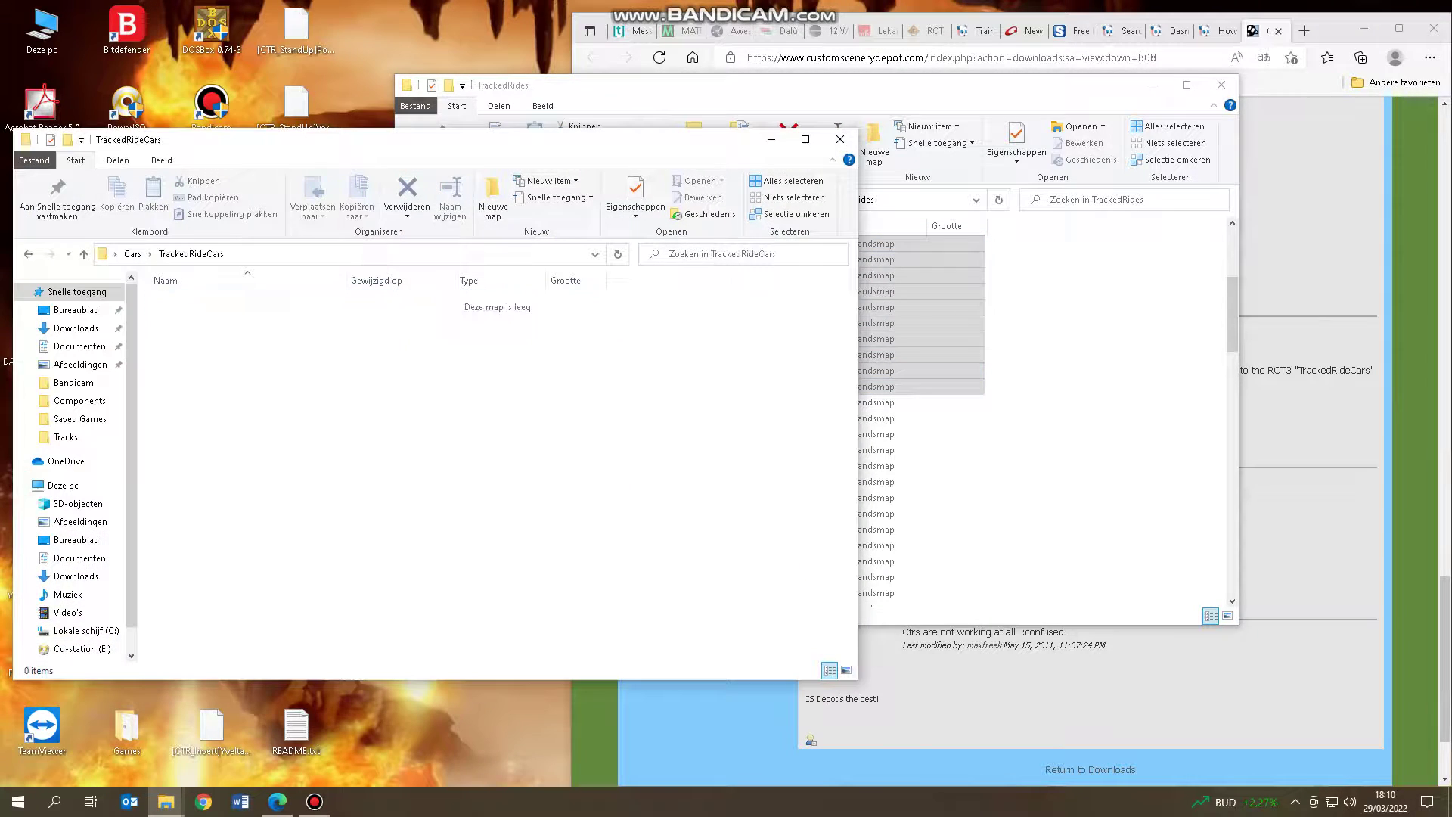
pyautogui.click(839, 139)
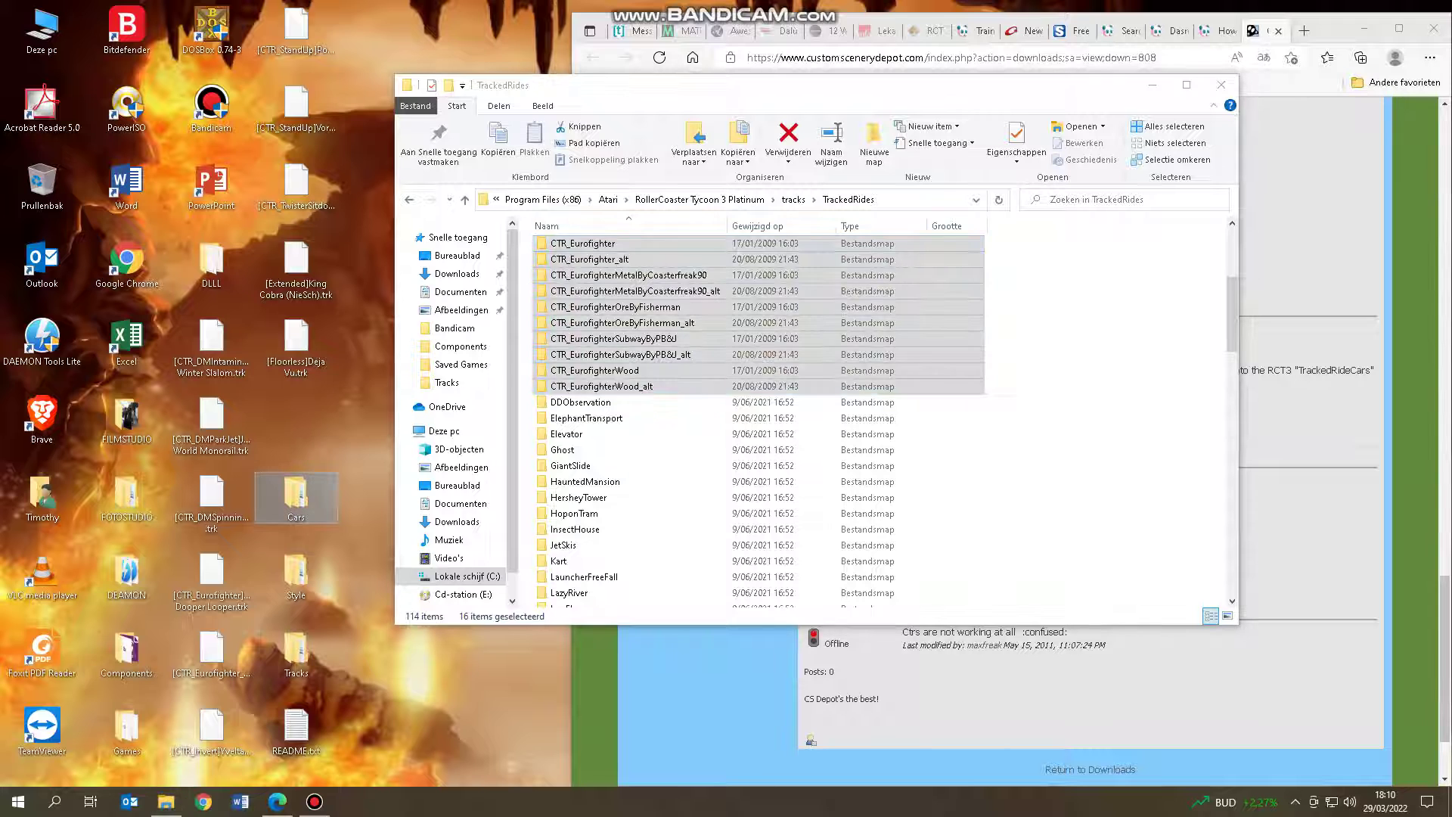
pyautogui.rightClick(36, 162)
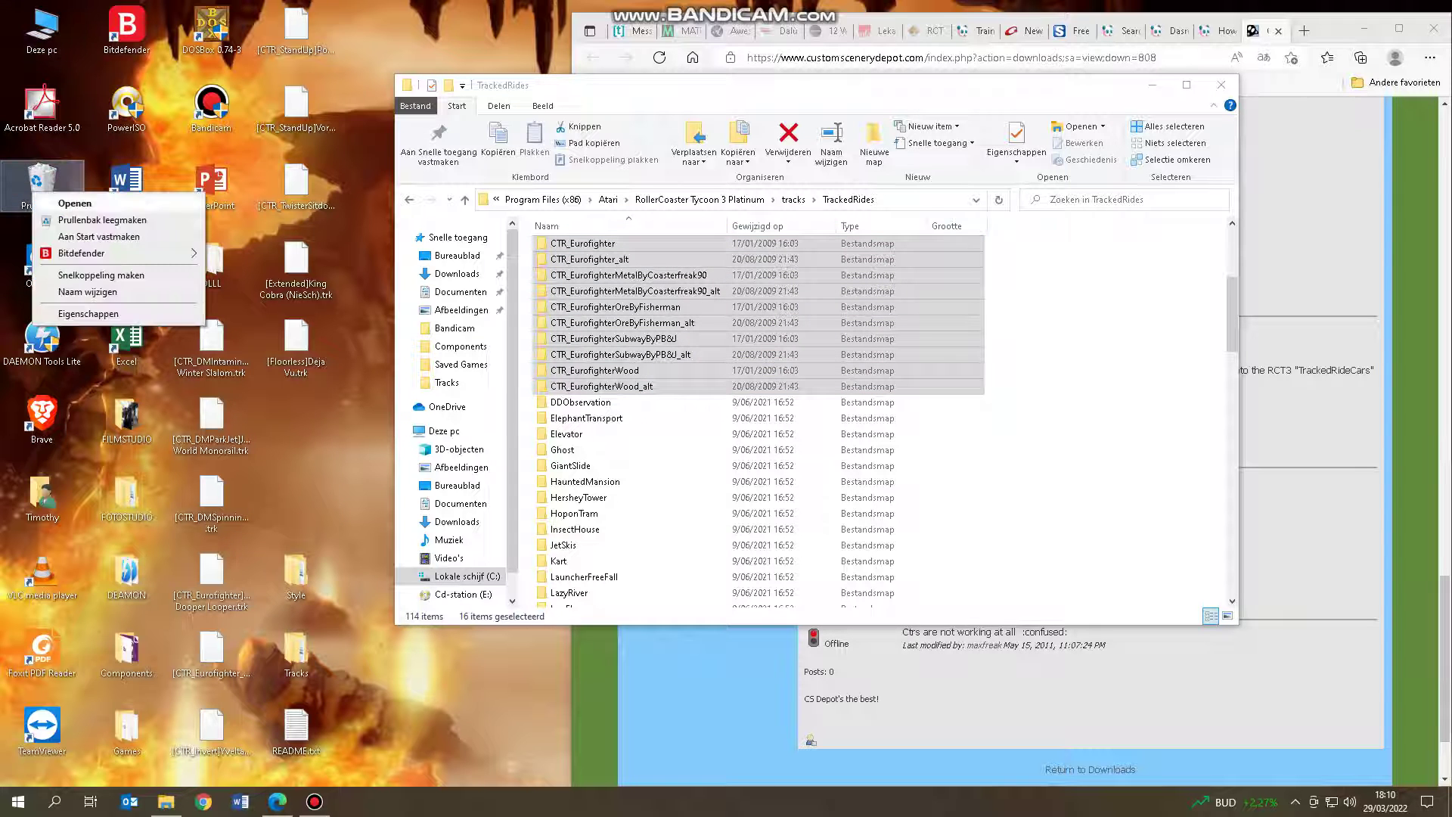
pyautogui.click(102, 219)
pyautogui.click(785, 432)
# Browse the desktop Style folder down to Themed\DasMatze_CarnivalFestivalFloors\1 and look through its OVL files
pyautogui.doubleClick(295, 573)
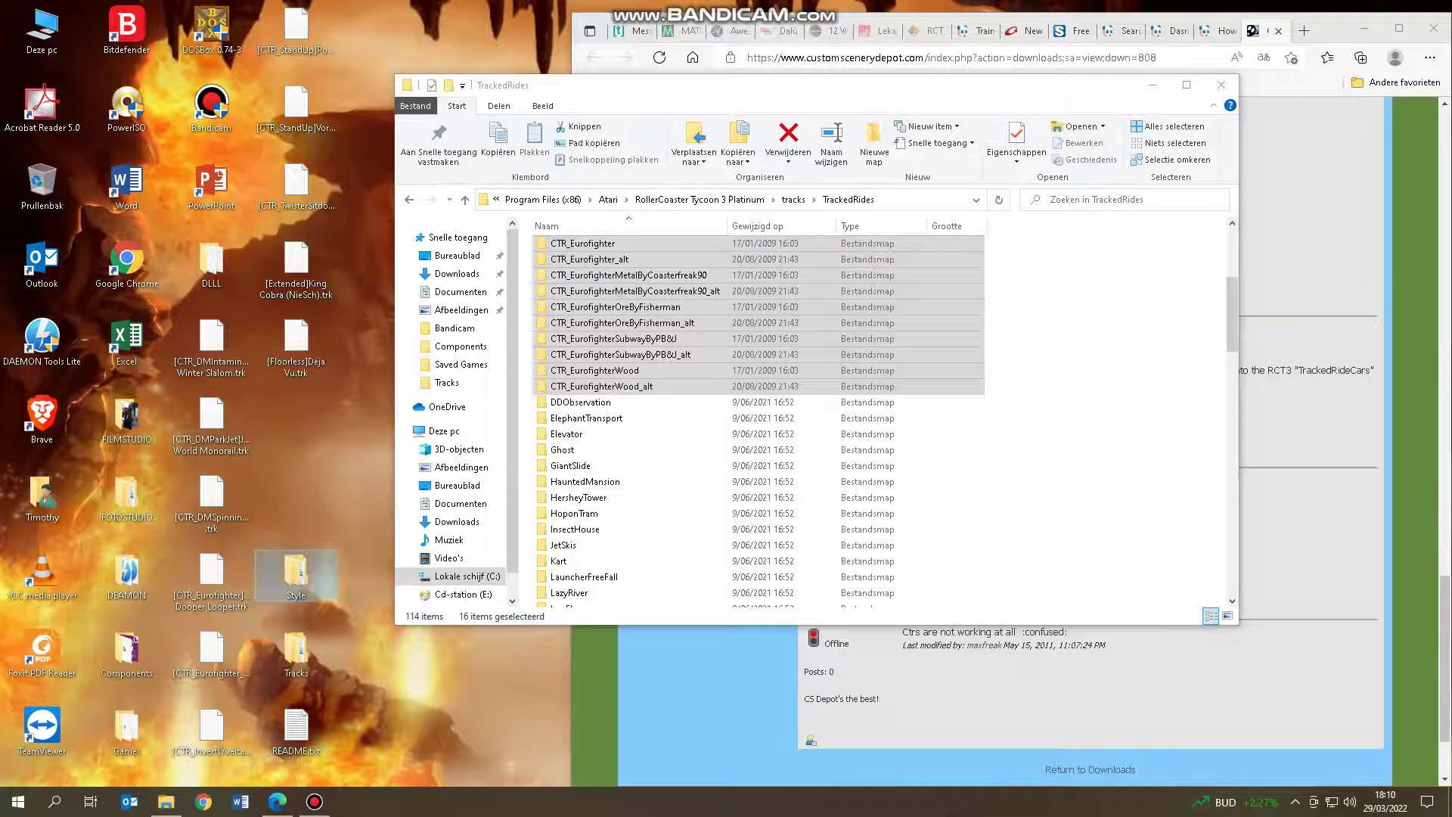
pyautogui.doubleClick(185, 301)
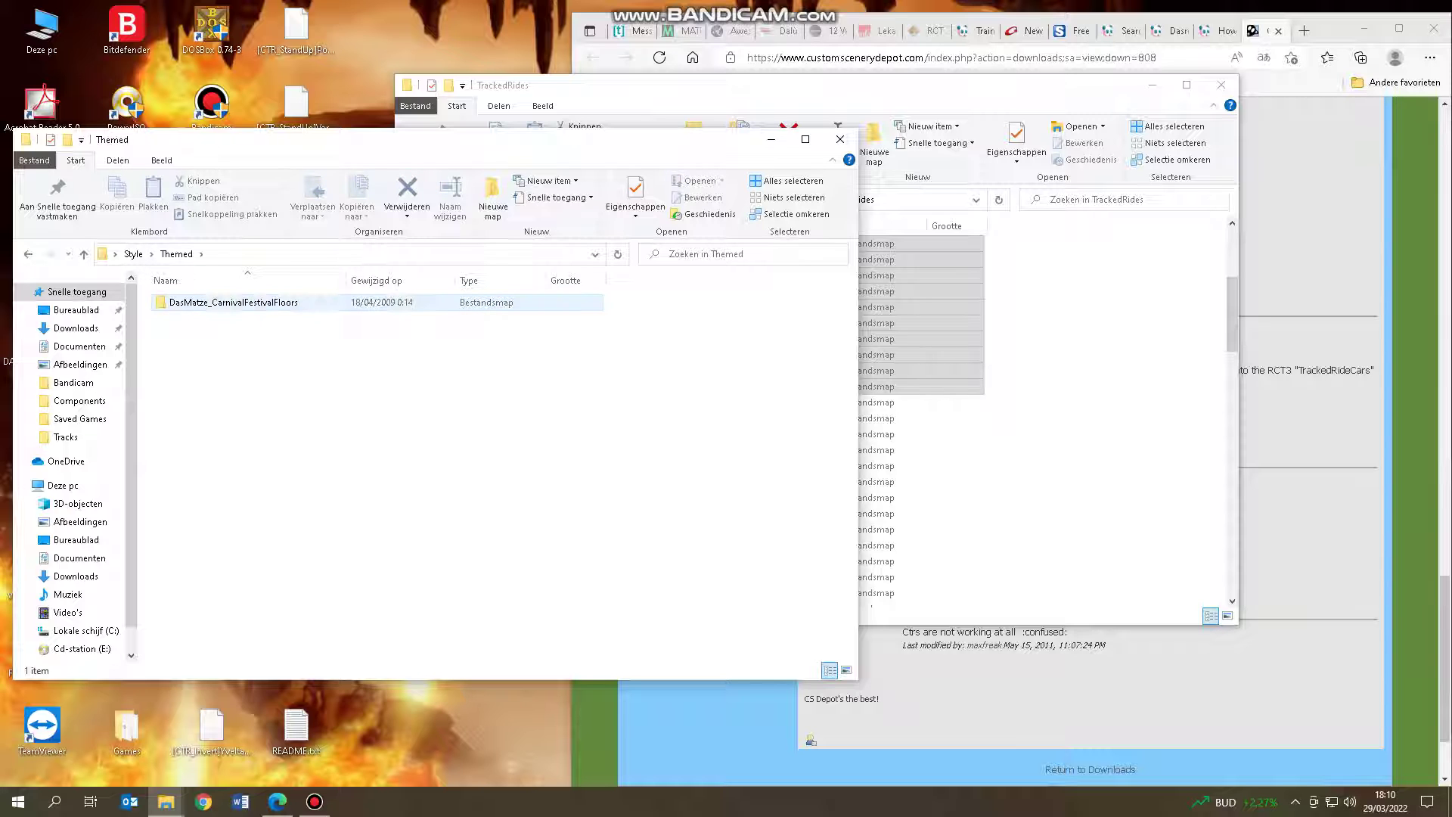
pyautogui.doubleClick(196, 302)
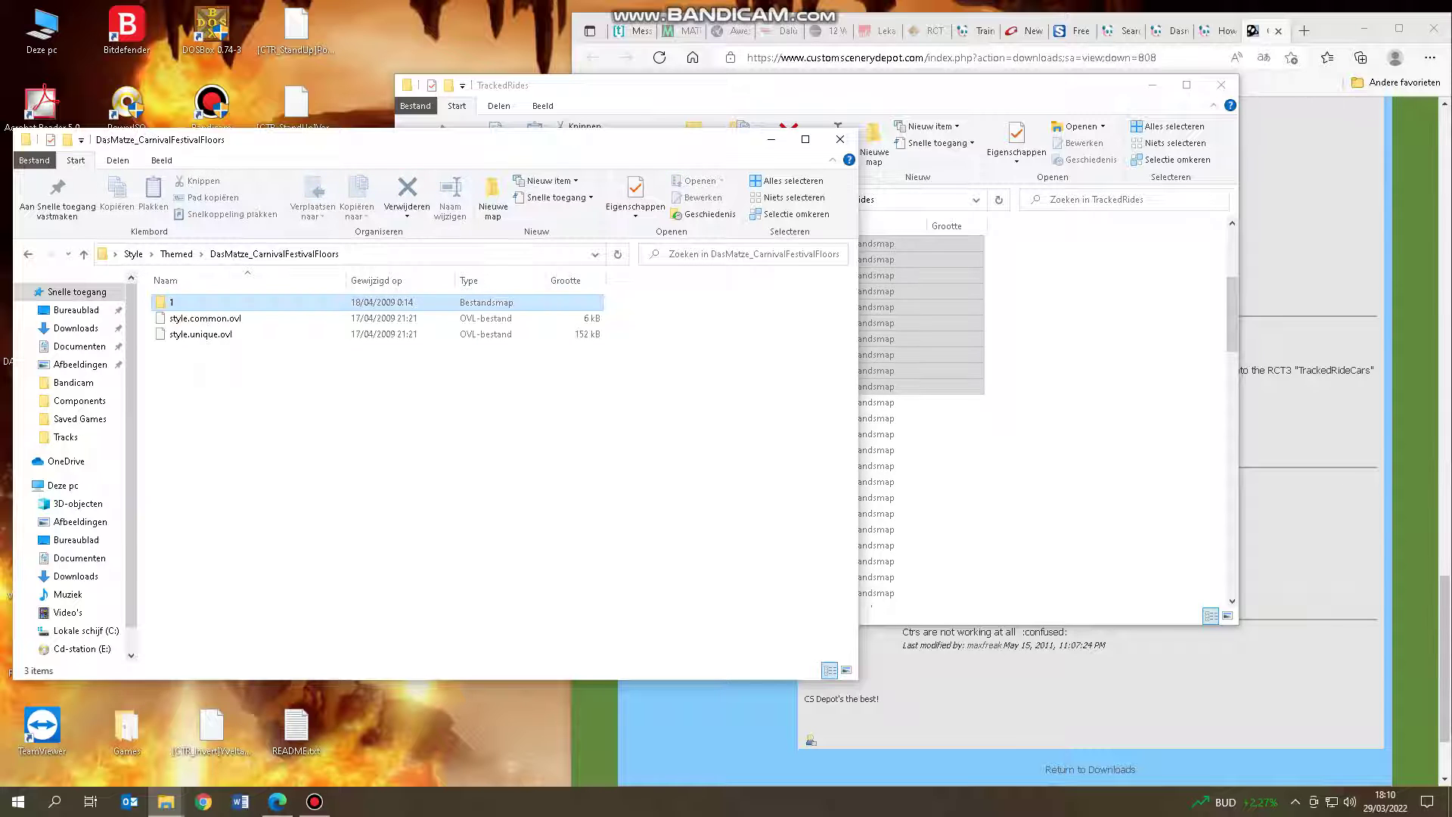
pyautogui.doubleClick(185, 302)
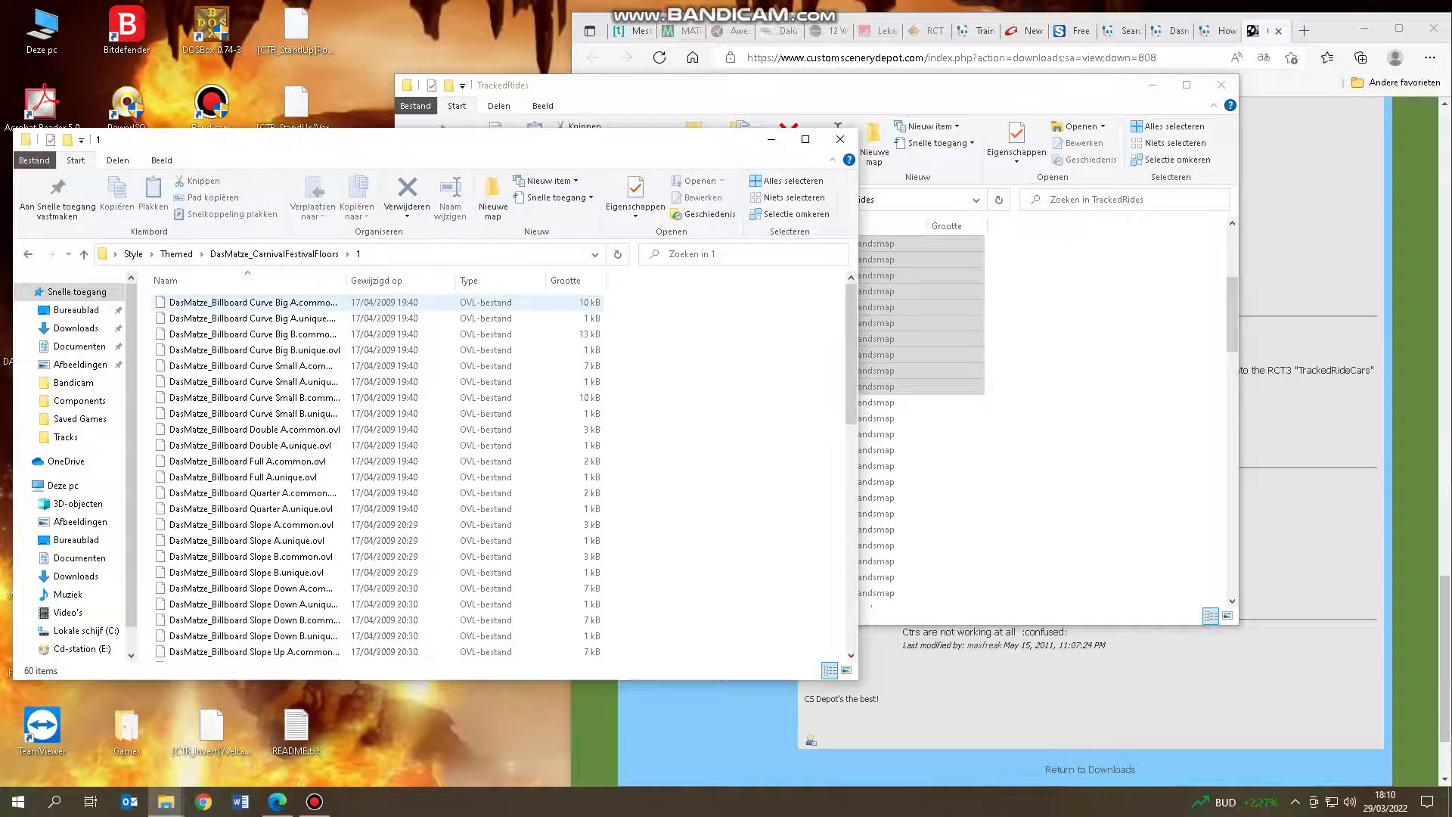
pyautogui.scroll(-12, 378, 477)
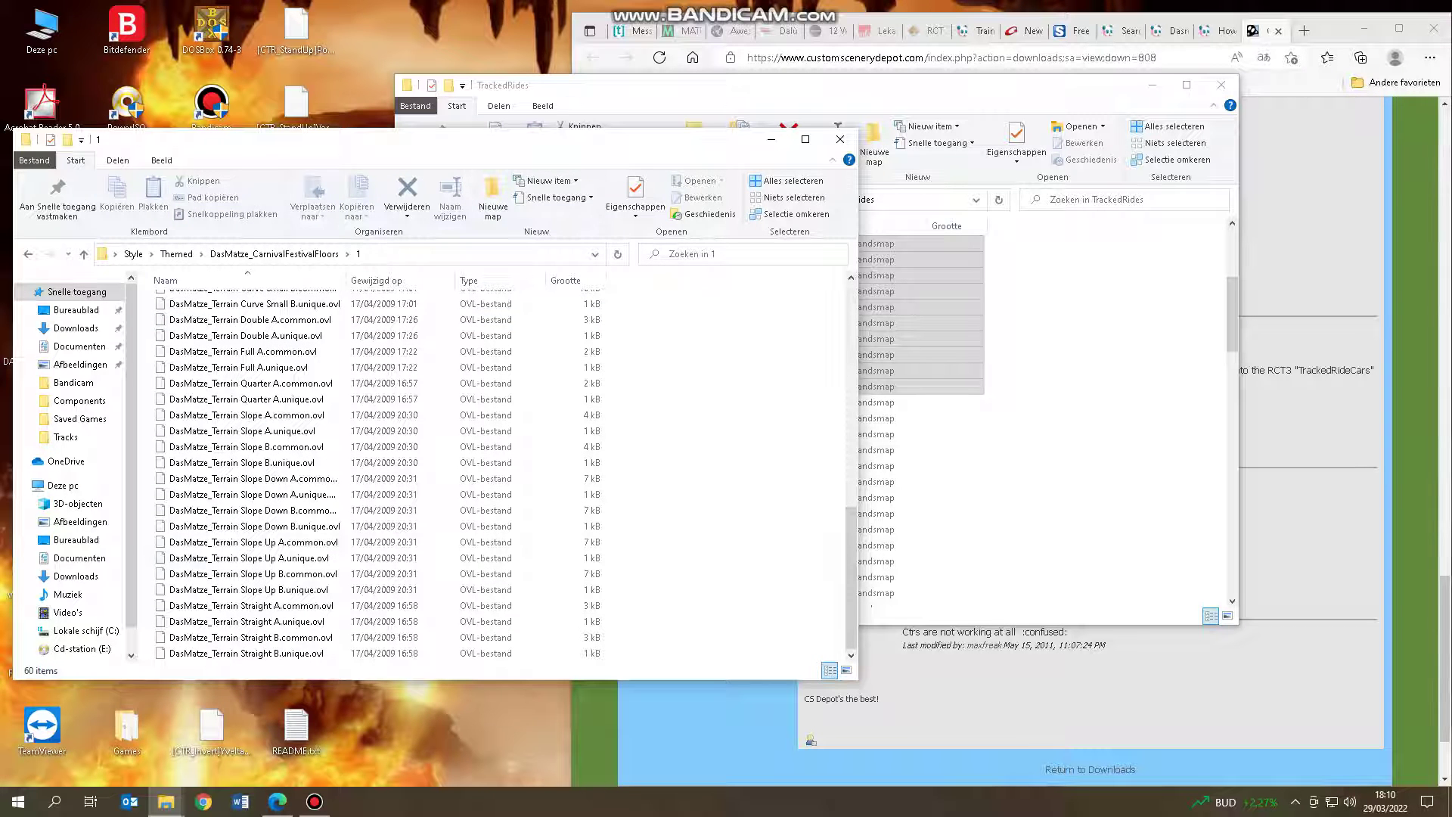
# Read the installation instructions in the desktop README.txt, then close it and return to the game's TrackedRides folder
pyautogui.doubleClick(296, 727)
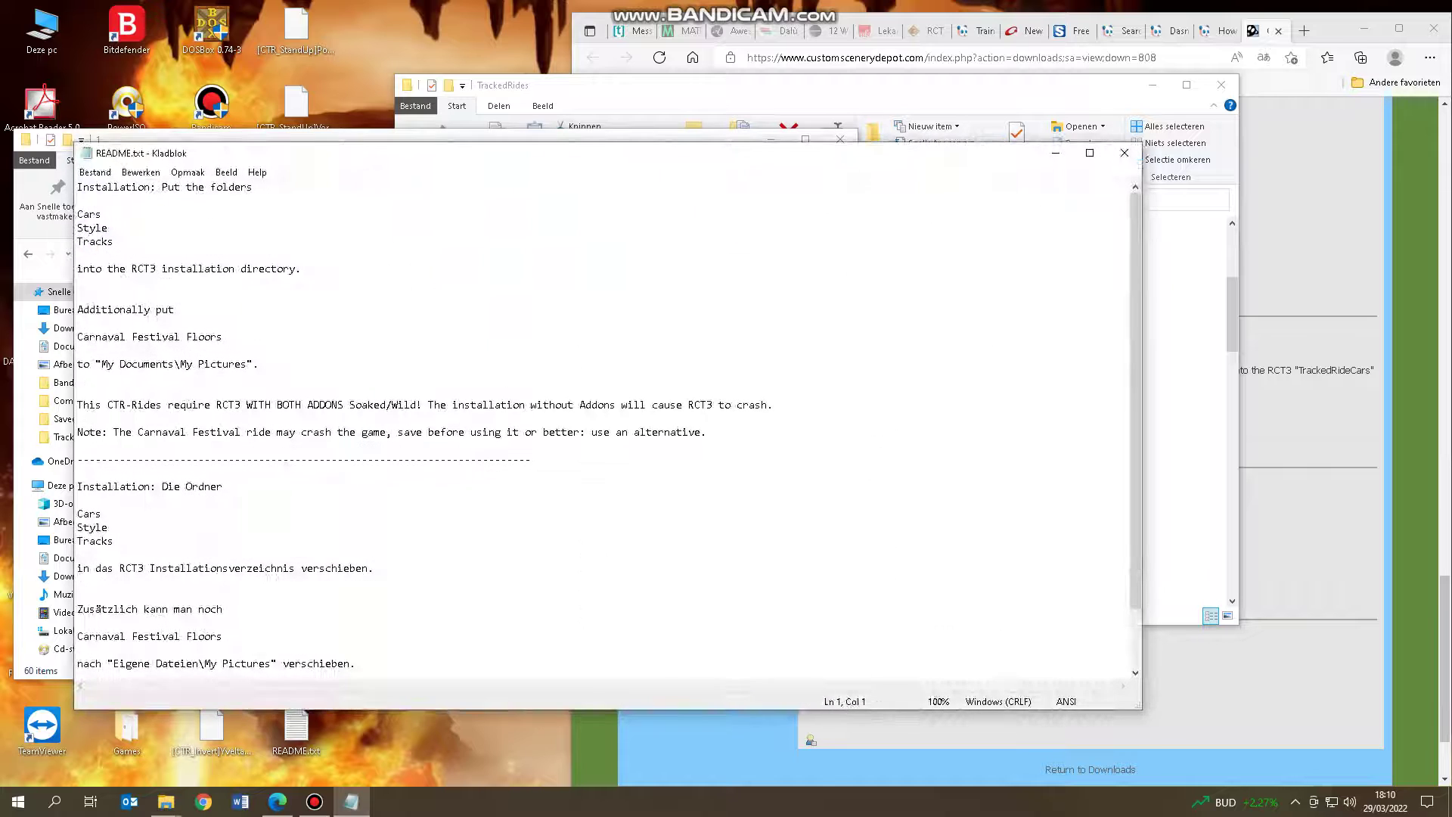
pyautogui.scroll(-1, 607, 424)
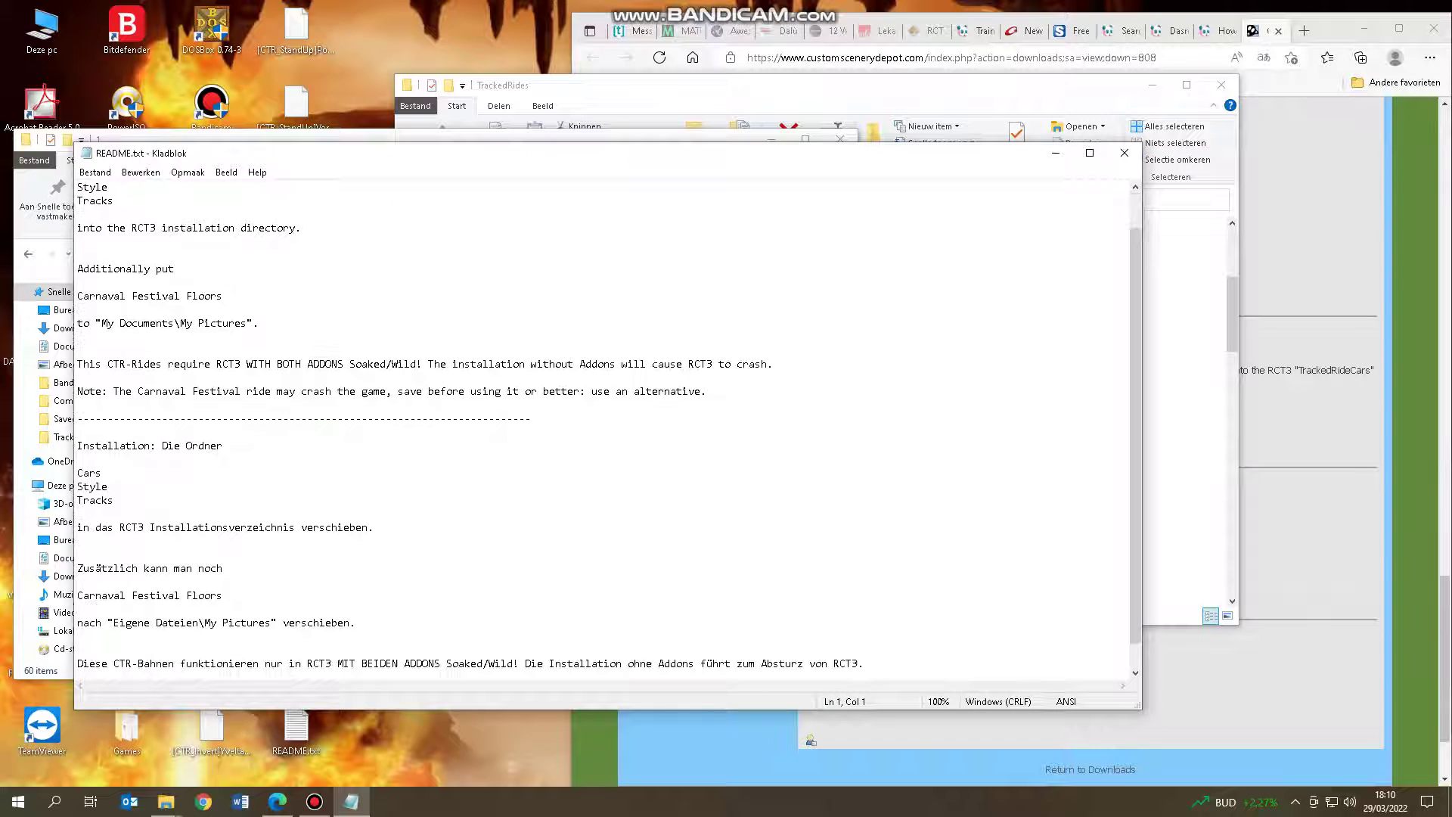
pyautogui.scroll(-1, 607, 425)
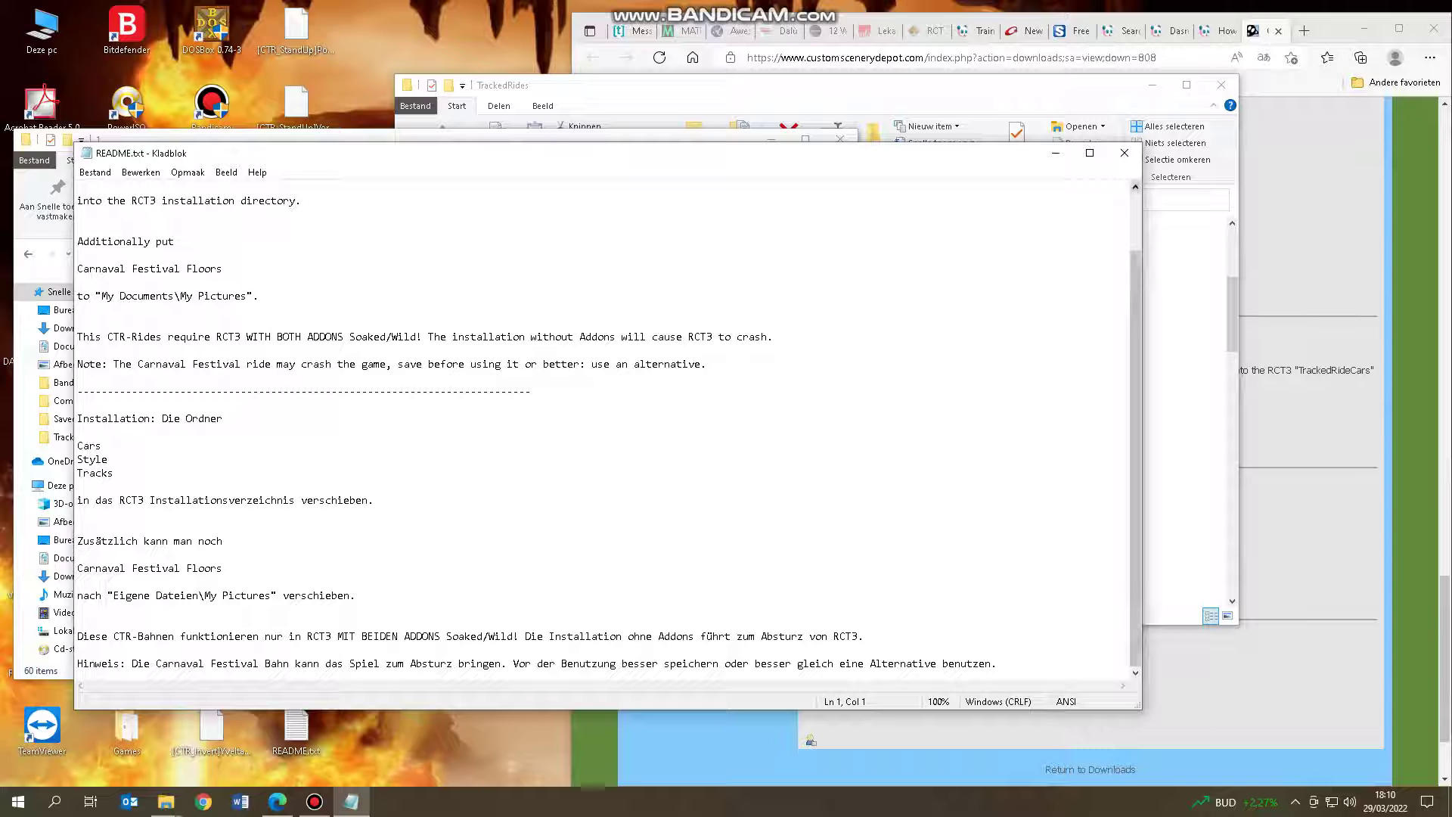
pyautogui.click(1125, 152)
pyautogui.click(1098, 321)
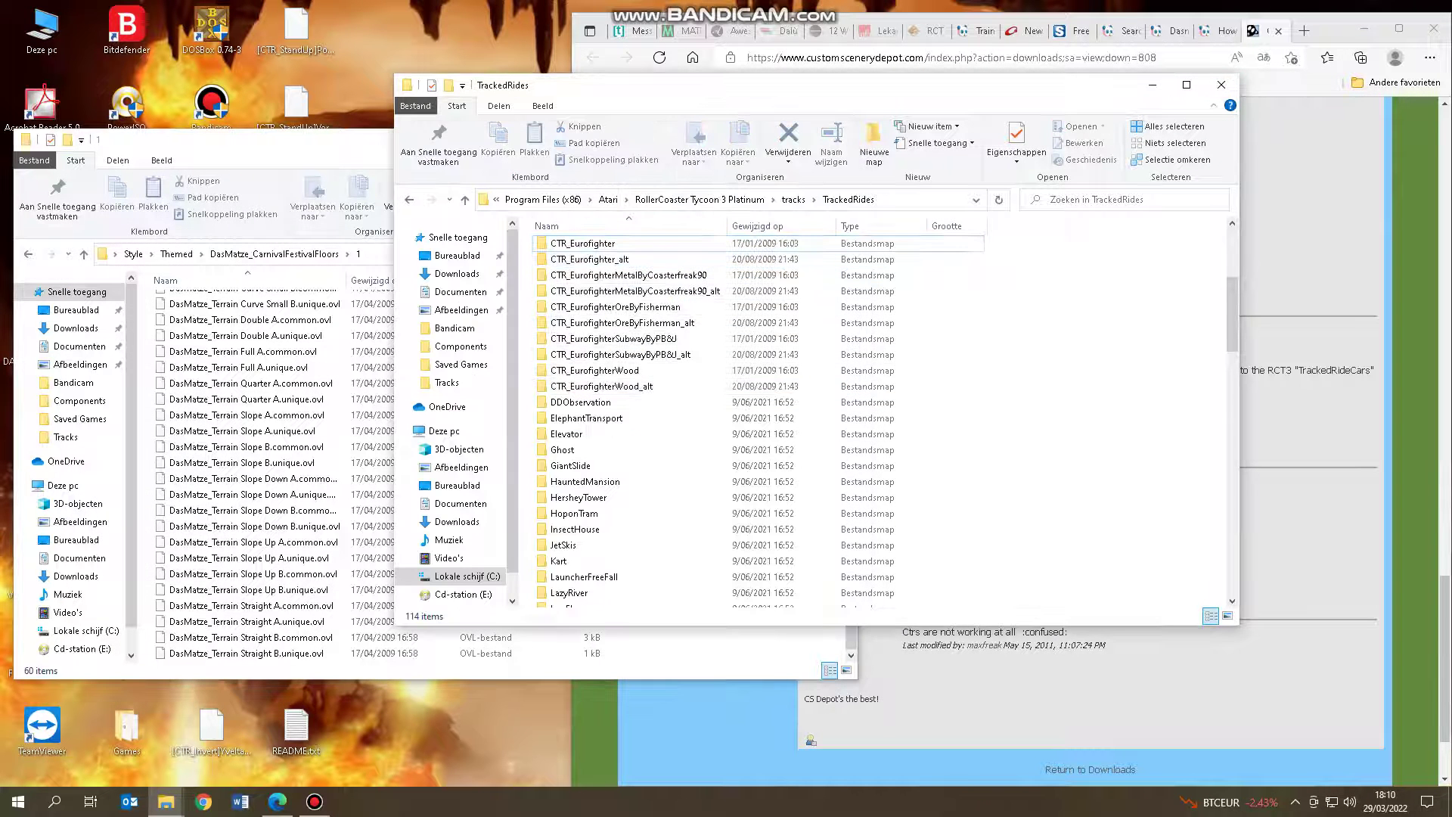
# Look inside the game's CTR_EurofighterOreByFisherman_alt ride folder, then close that folder window
pyautogui.doubleClick(622, 322)
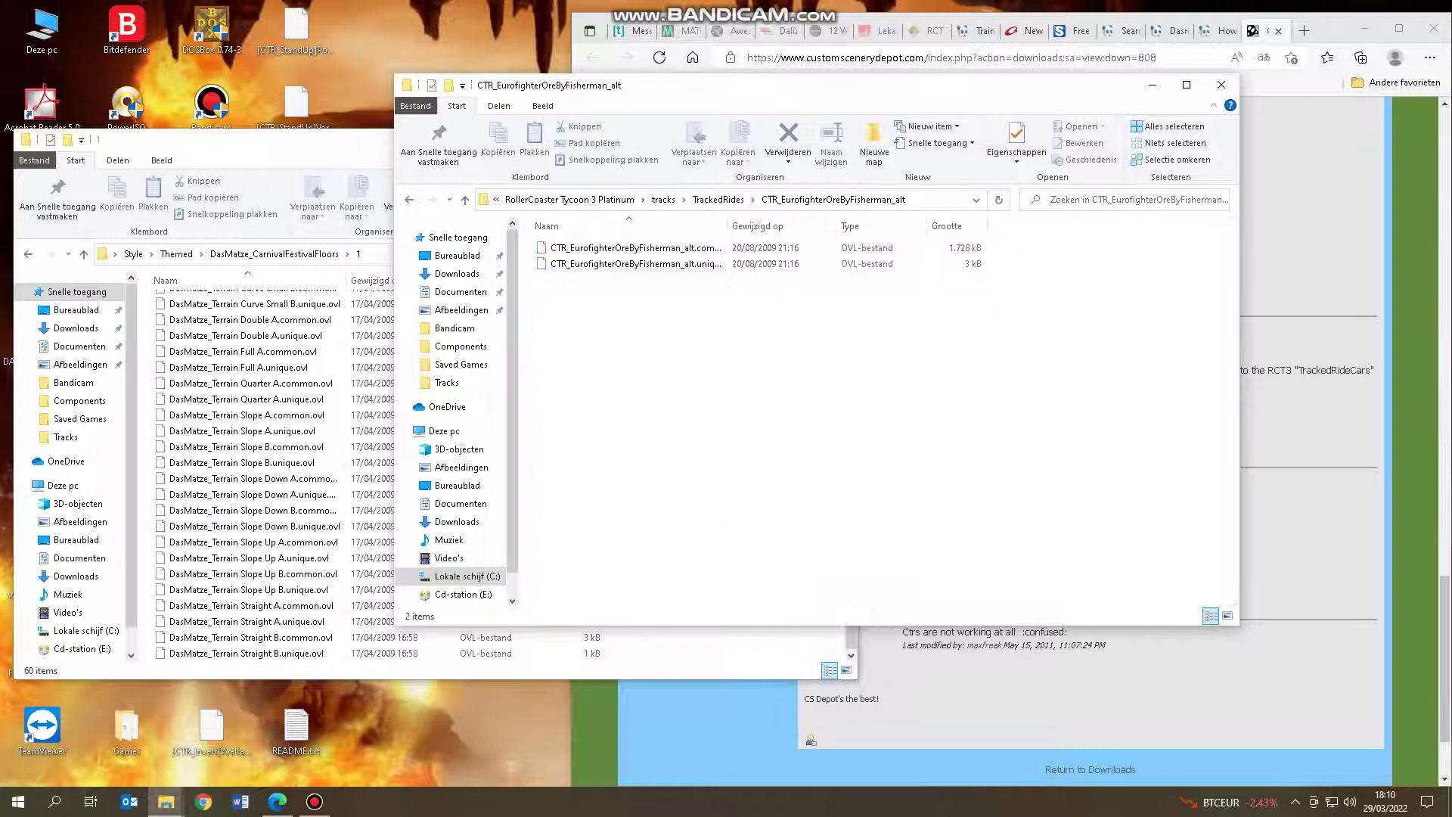
pyautogui.click(1221, 85)
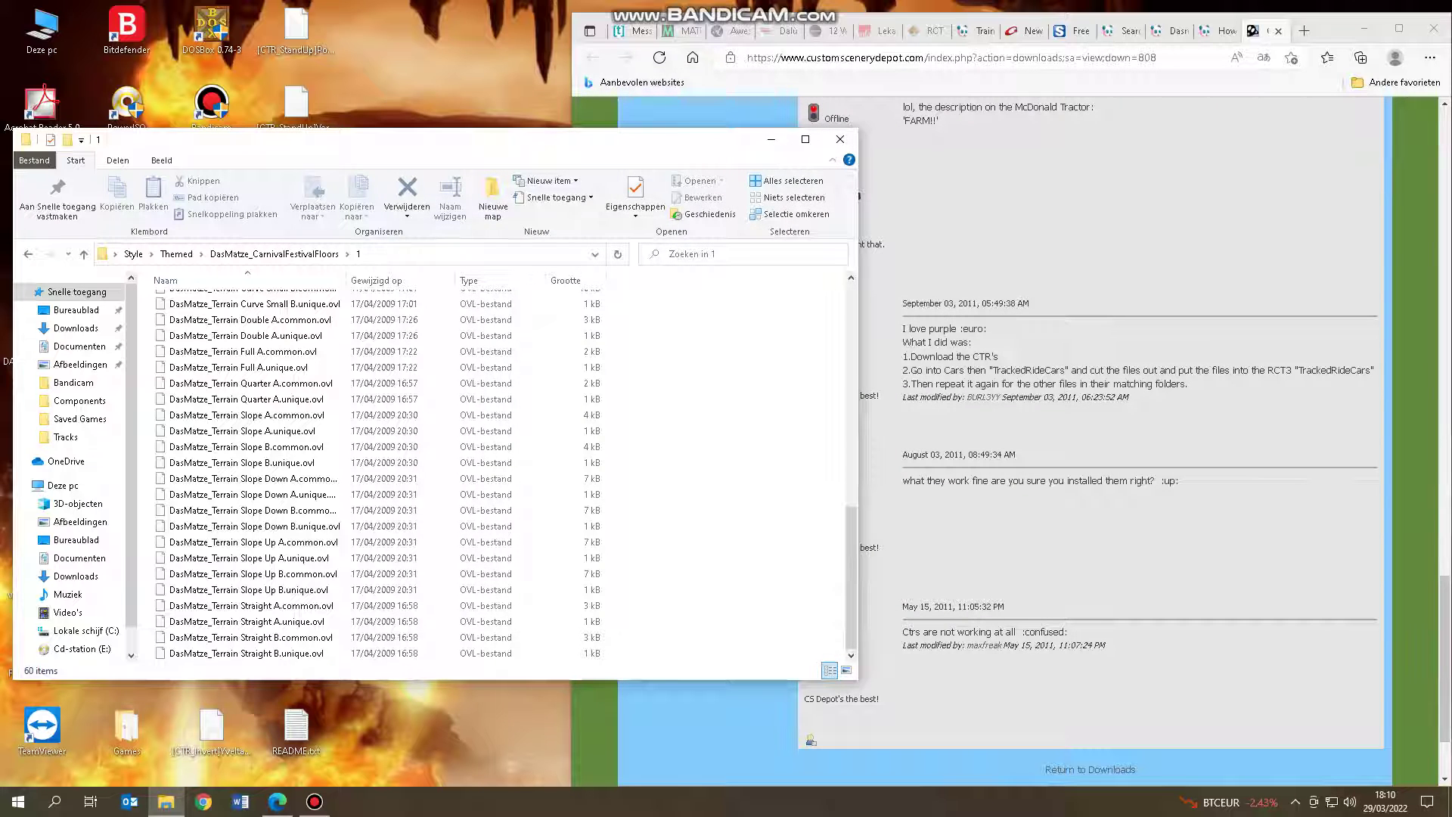
# Switch to the browser and read the description and comments on the DasMatze's CTRs Part 1 download page for installation advice
pyautogui.click(1180, 204)
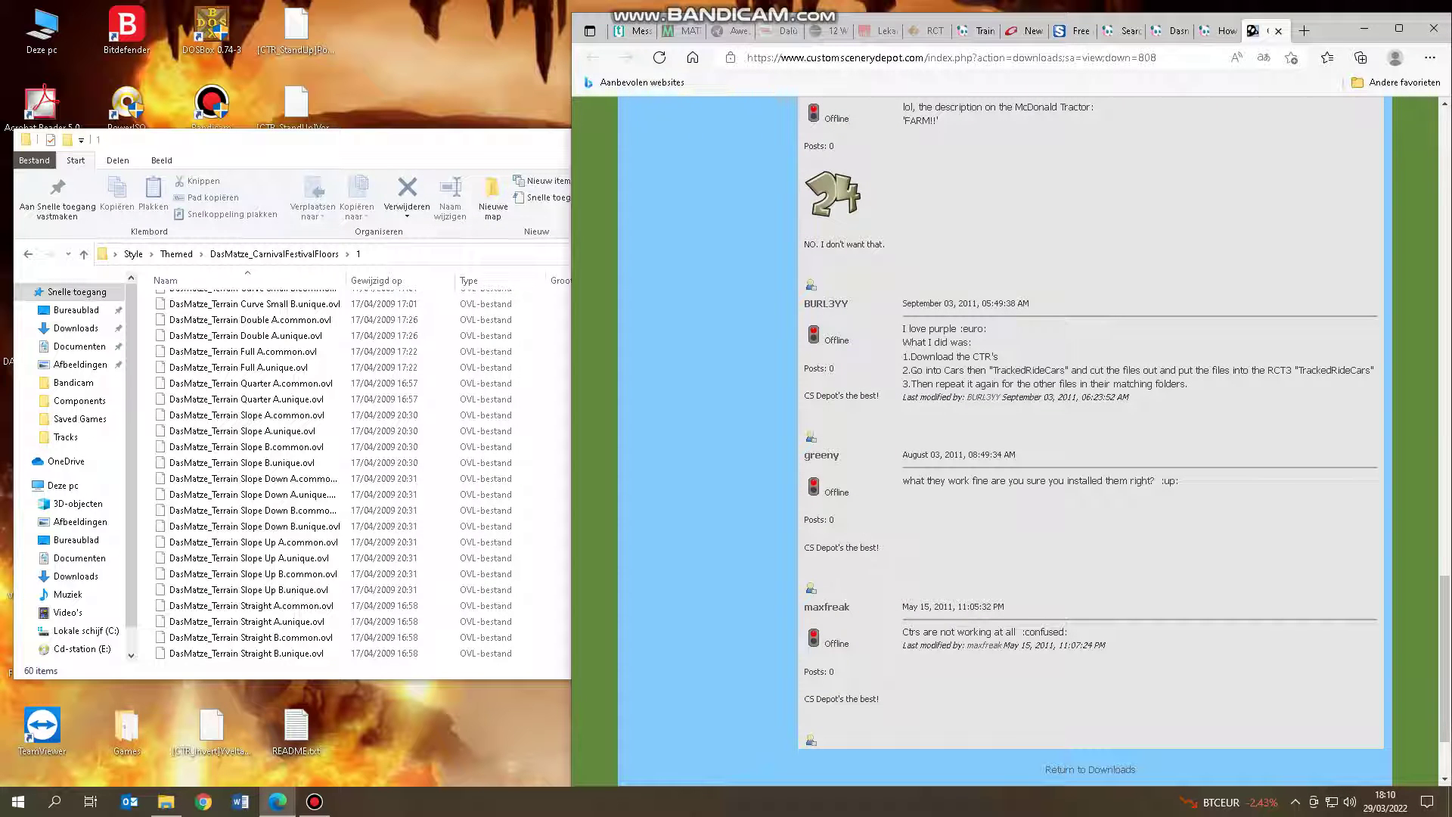
pyautogui.scroll(-2, 1089, 453)
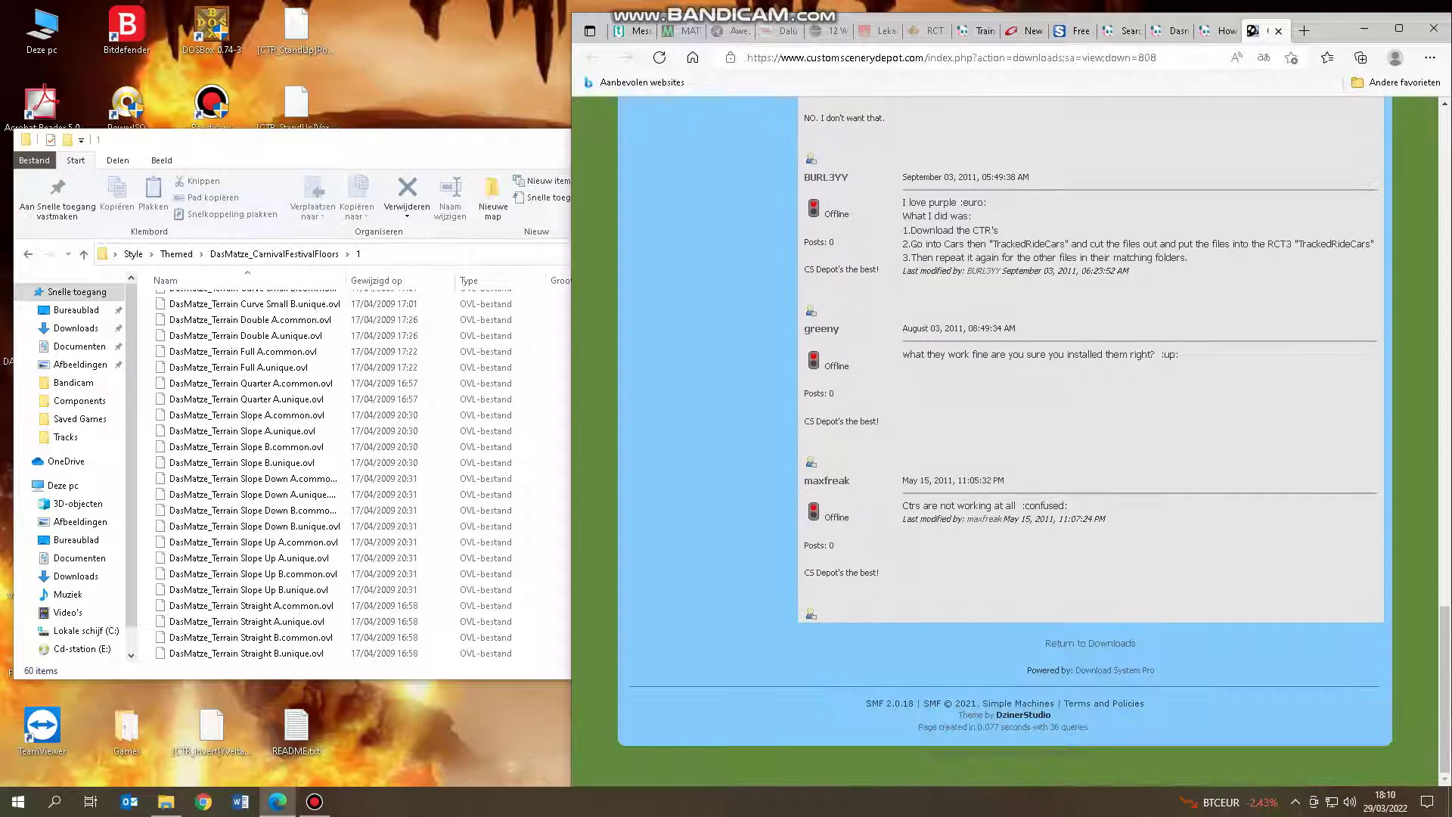
pyautogui.rightClick(1442, 608)
pyautogui.moveTo(1445, 642); pyautogui.dragTo(1444, 369)
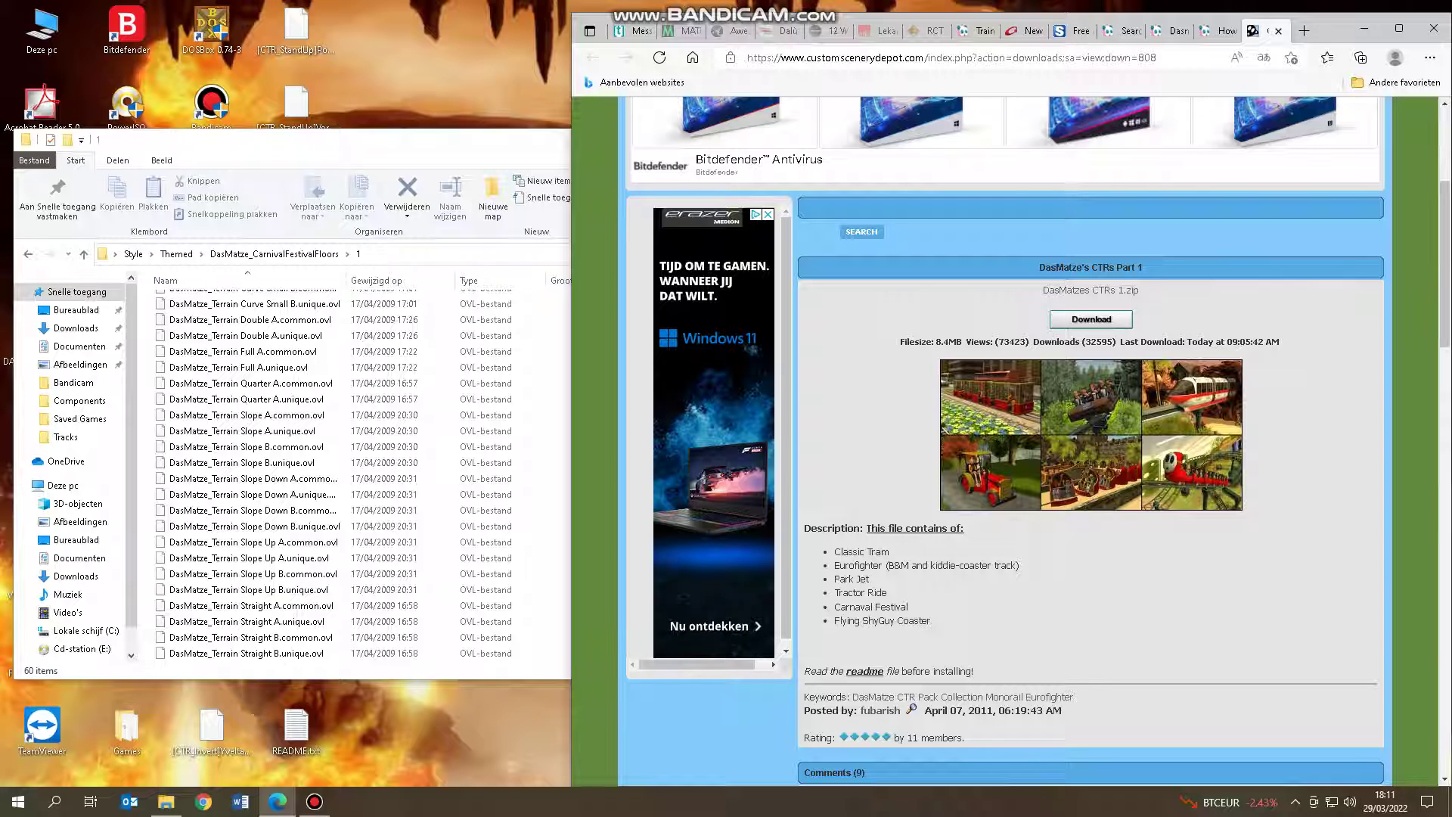
pyautogui.scroll(-4, 1006, 439)
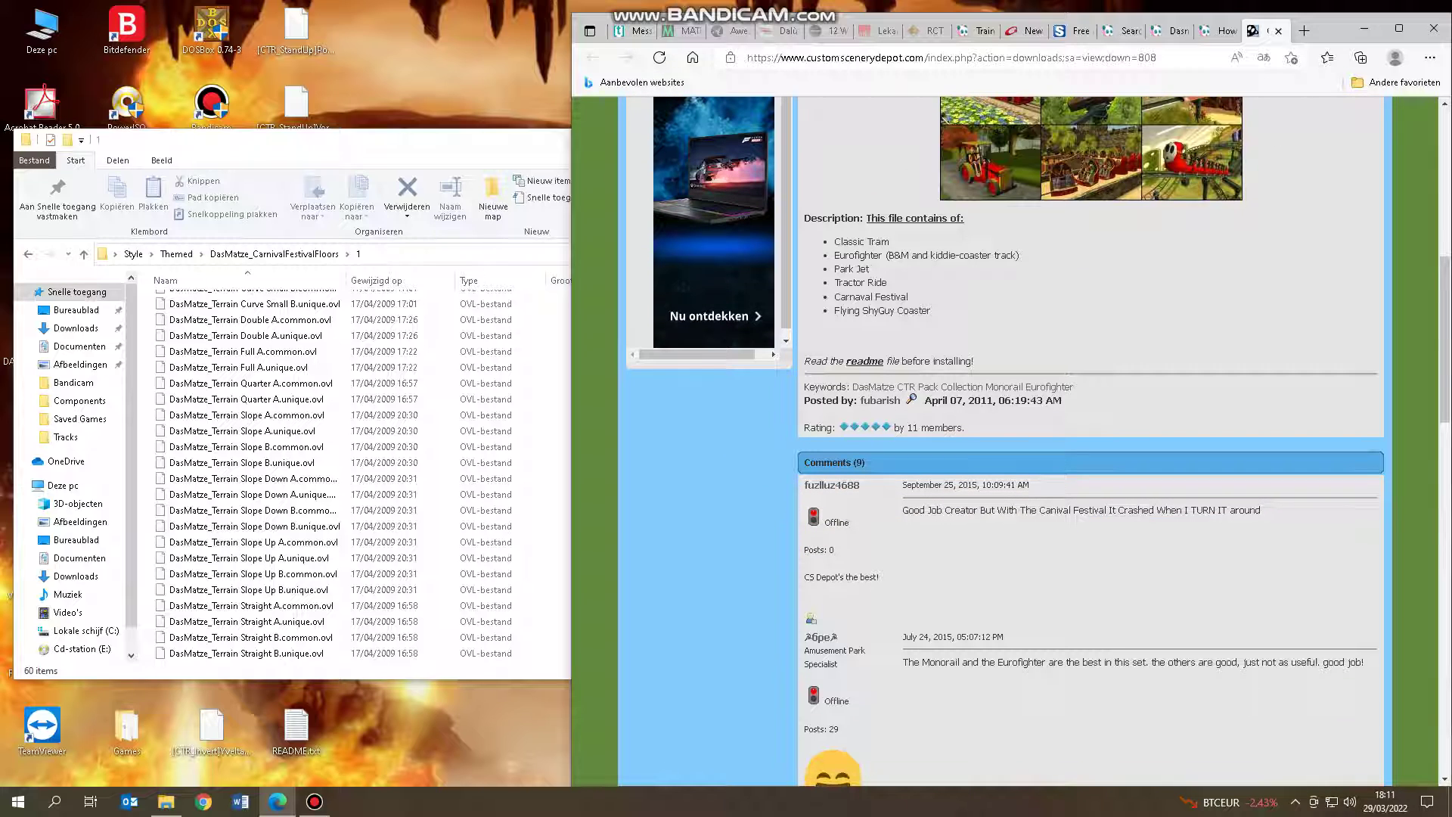
pyautogui.scroll(-3, 1068, 375)
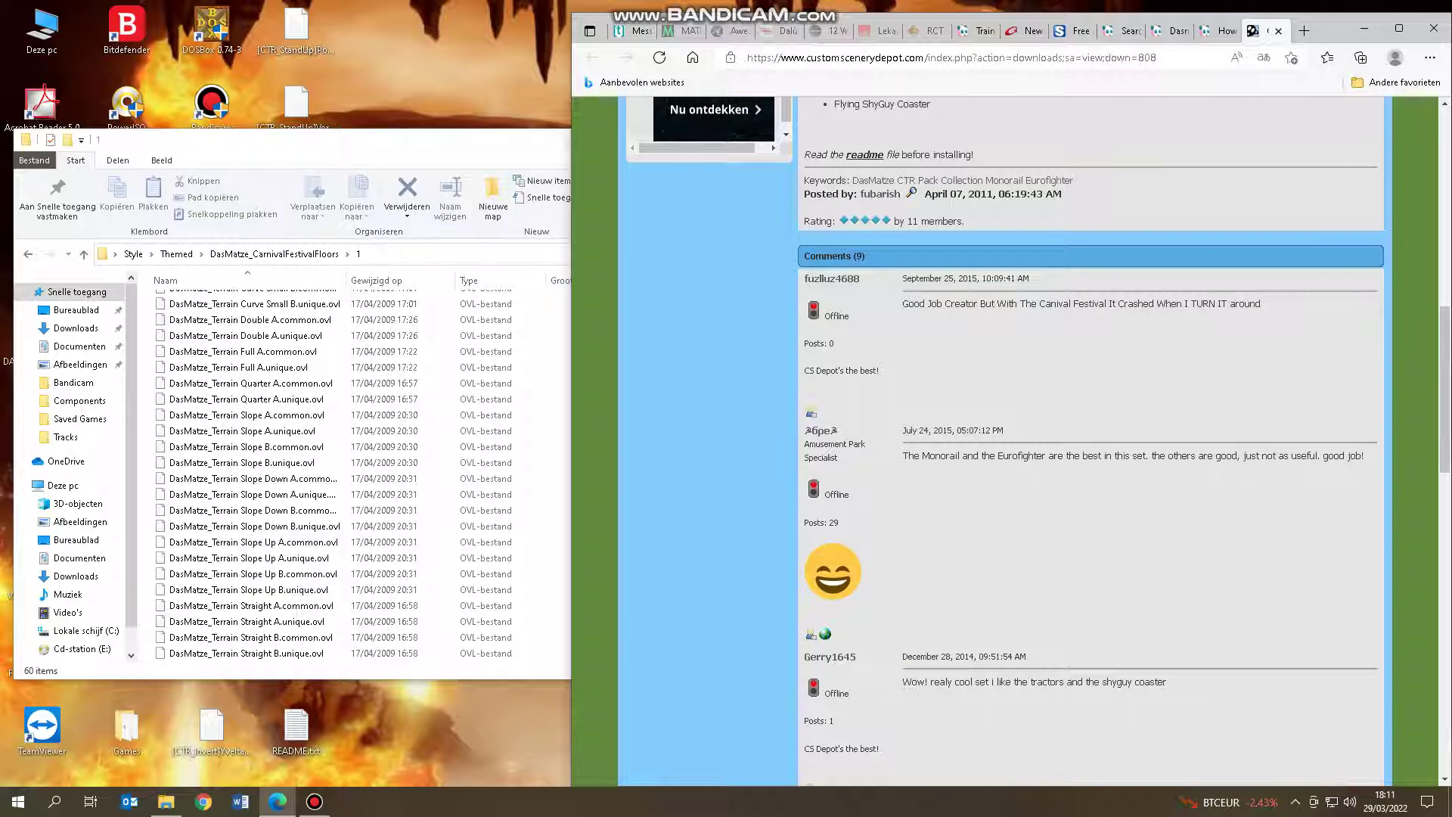
pyautogui.scroll(-3, 1068, 439)
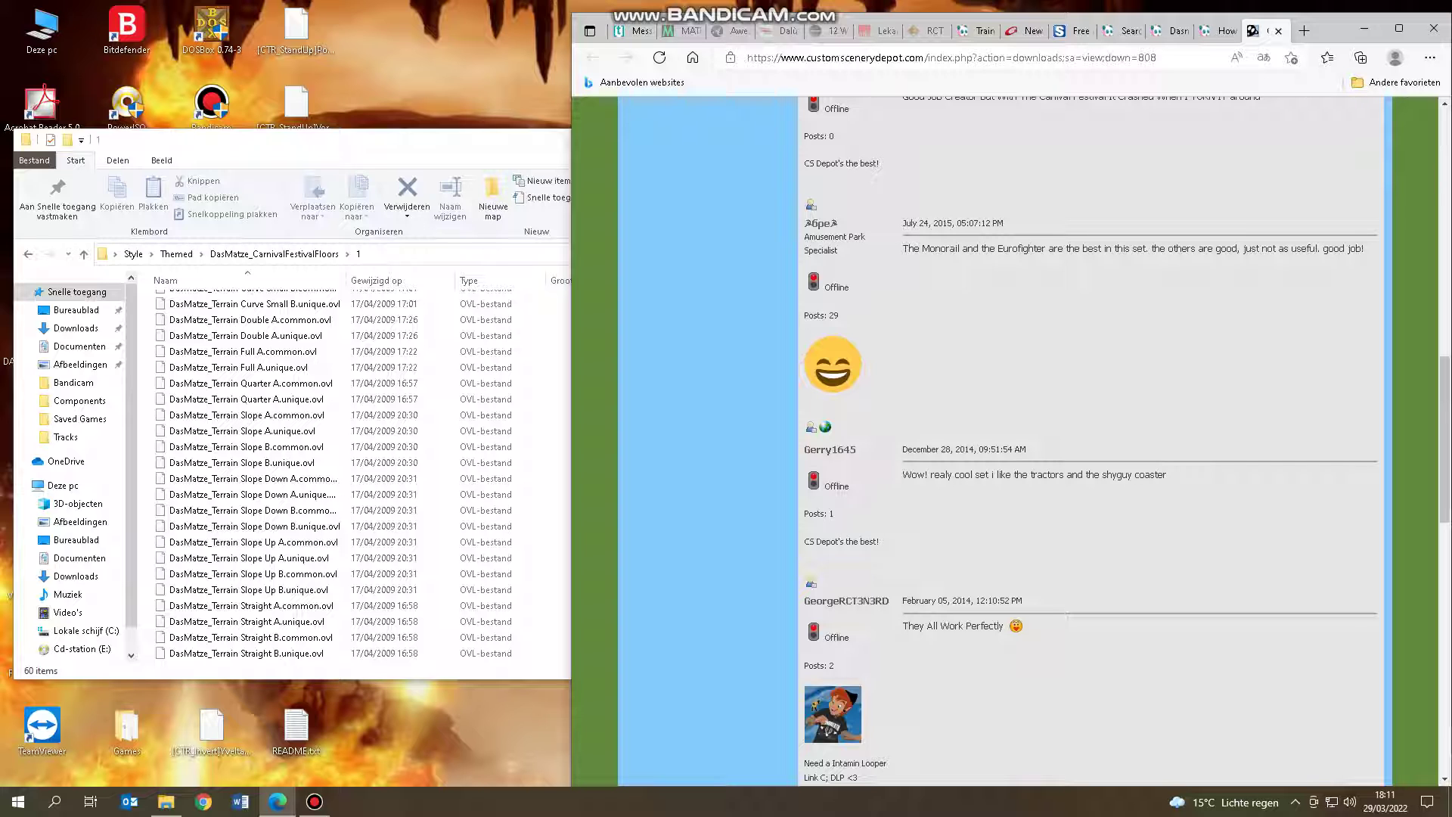
pyautogui.scroll(-15, 1005, 446)
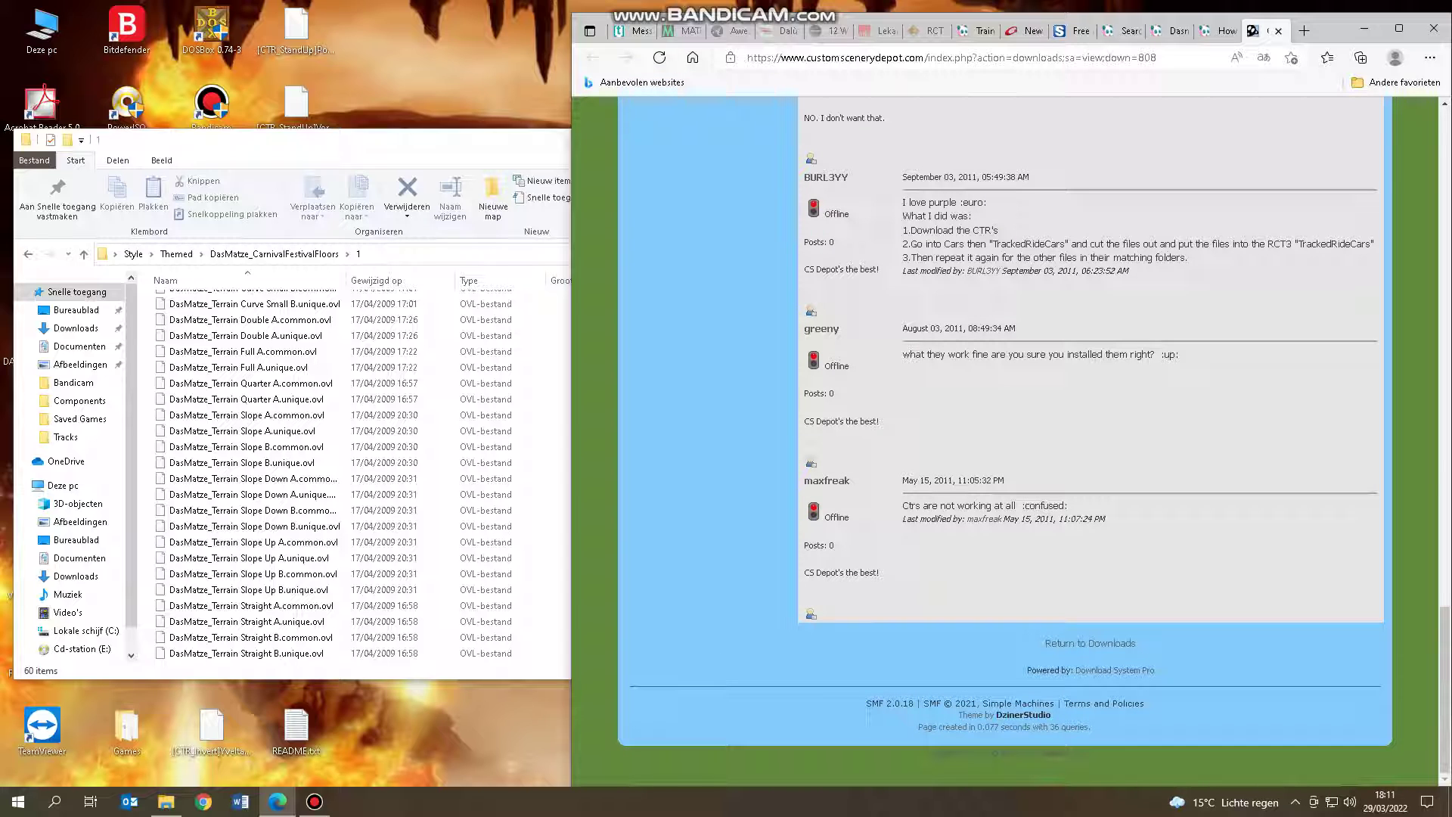
# Maximize the browser, close the Dasmatze's Park Jet page, then skim and close the forum thread on installing DasMatze's Eurofighter
pyautogui.click(1398, 28)
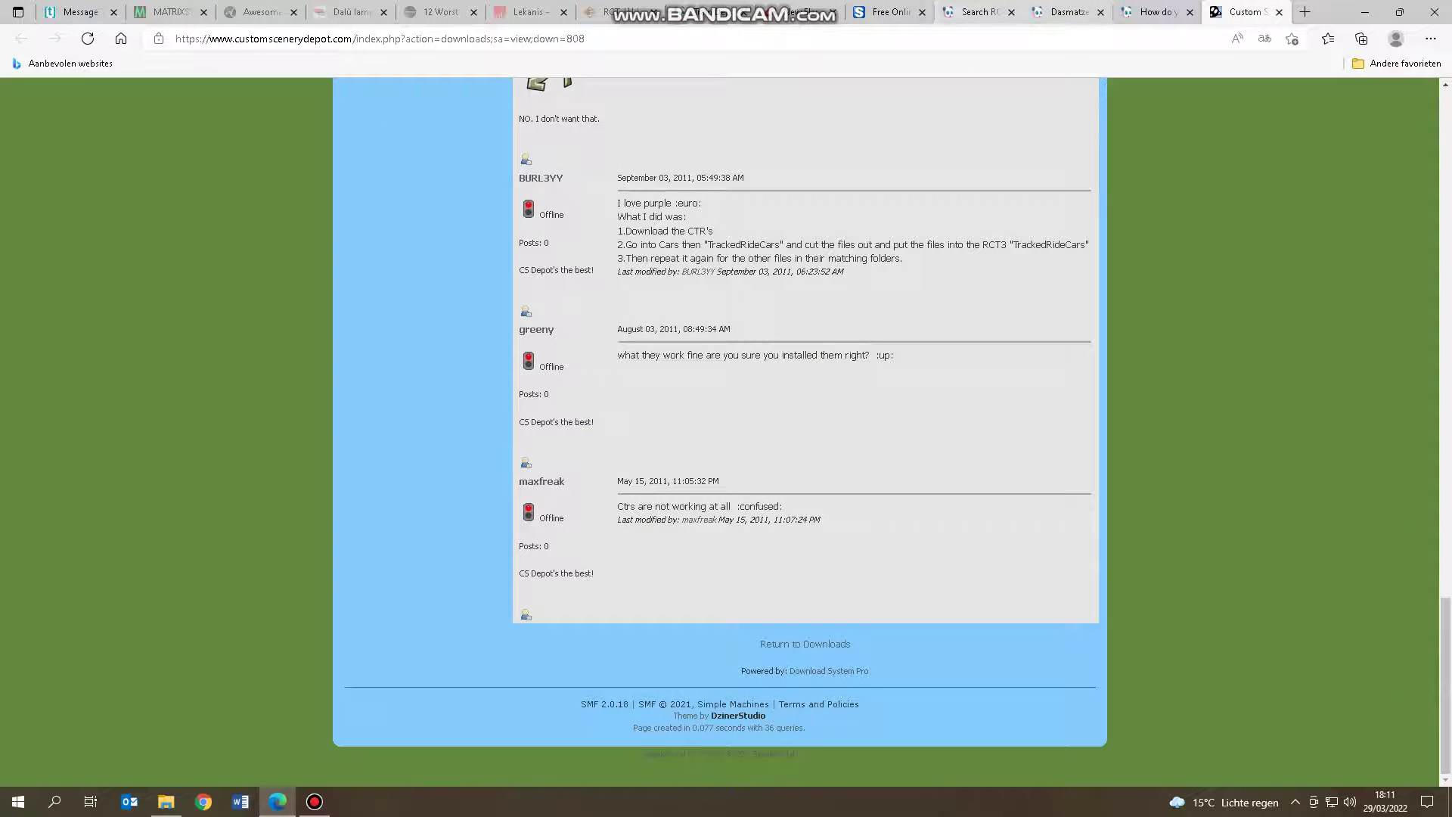
pyautogui.click(1068, 12)
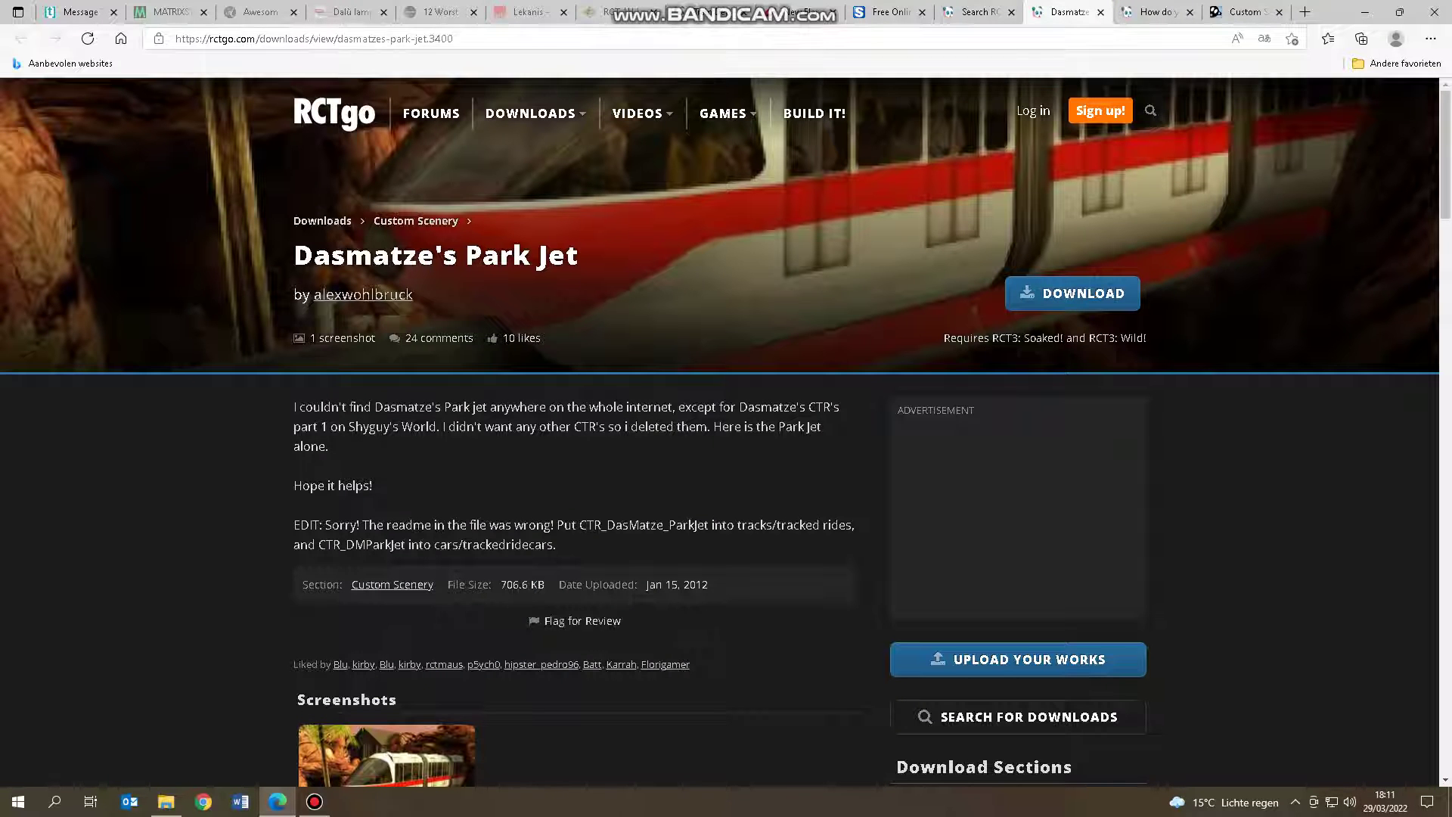
pyautogui.click(1100, 12)
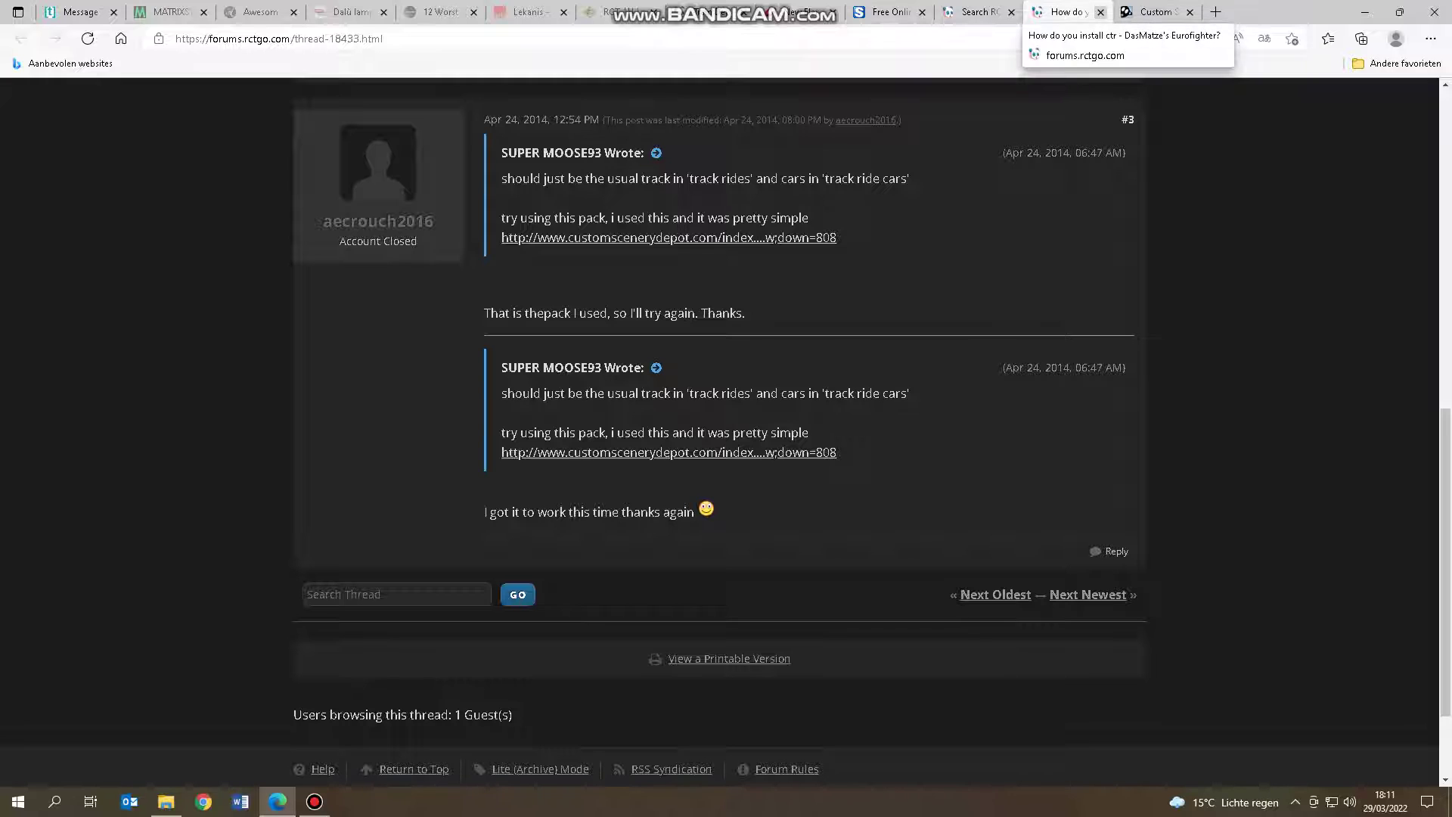
pyautogui.scroll(12, 726, 423)
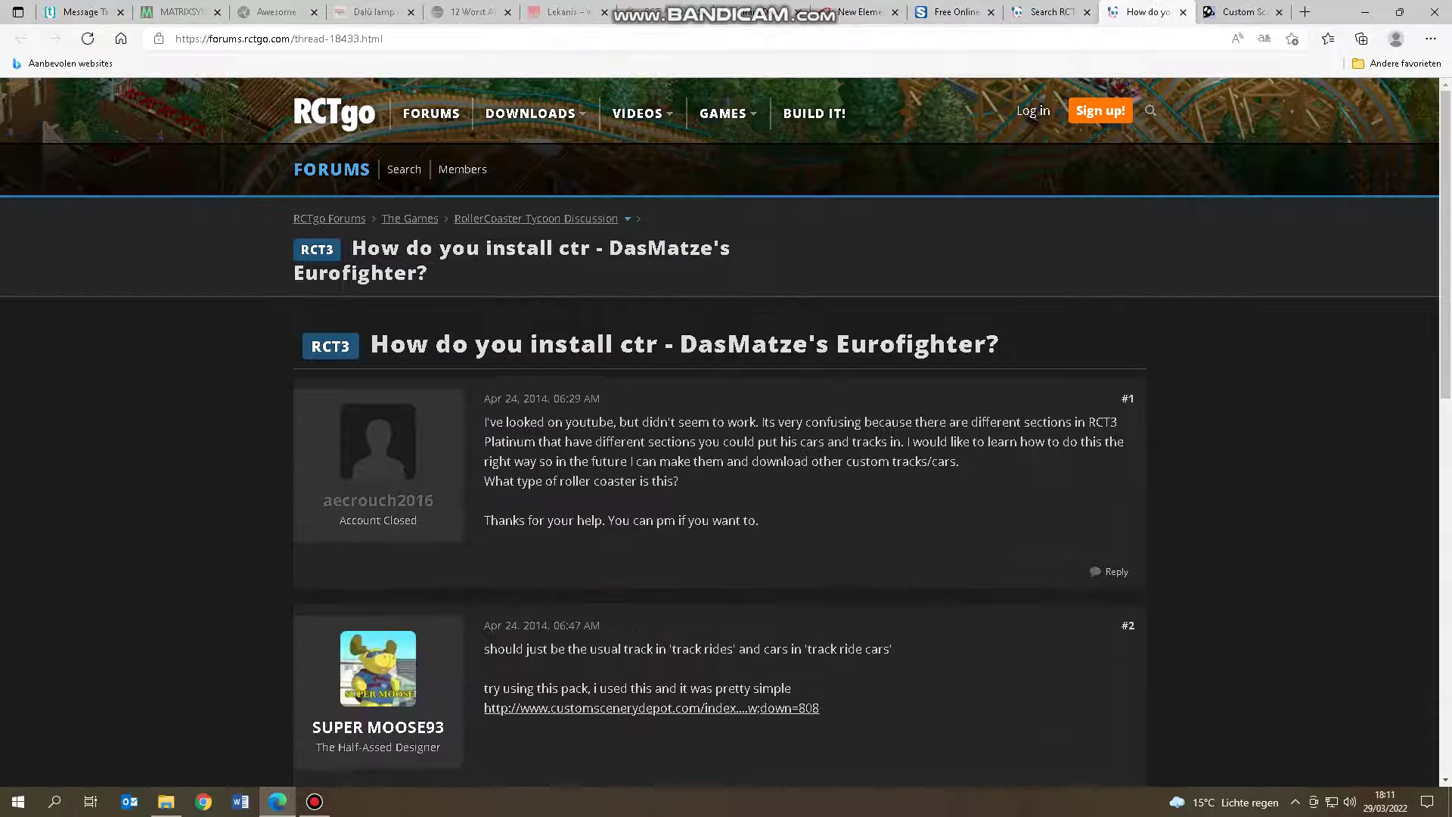
pyautogui.scroll(-5, 726, 424)
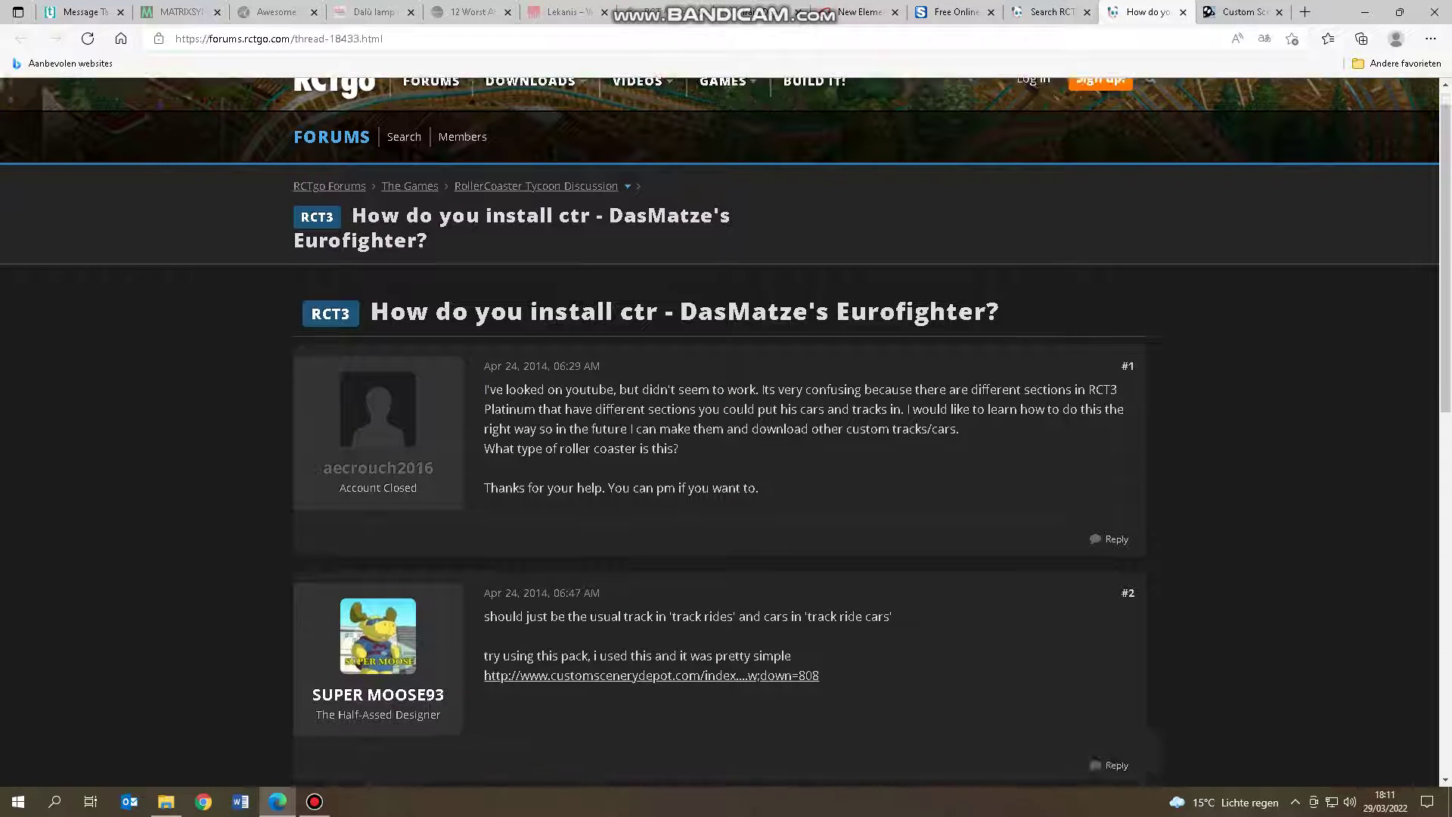
pyautogui.click(1183, 12)
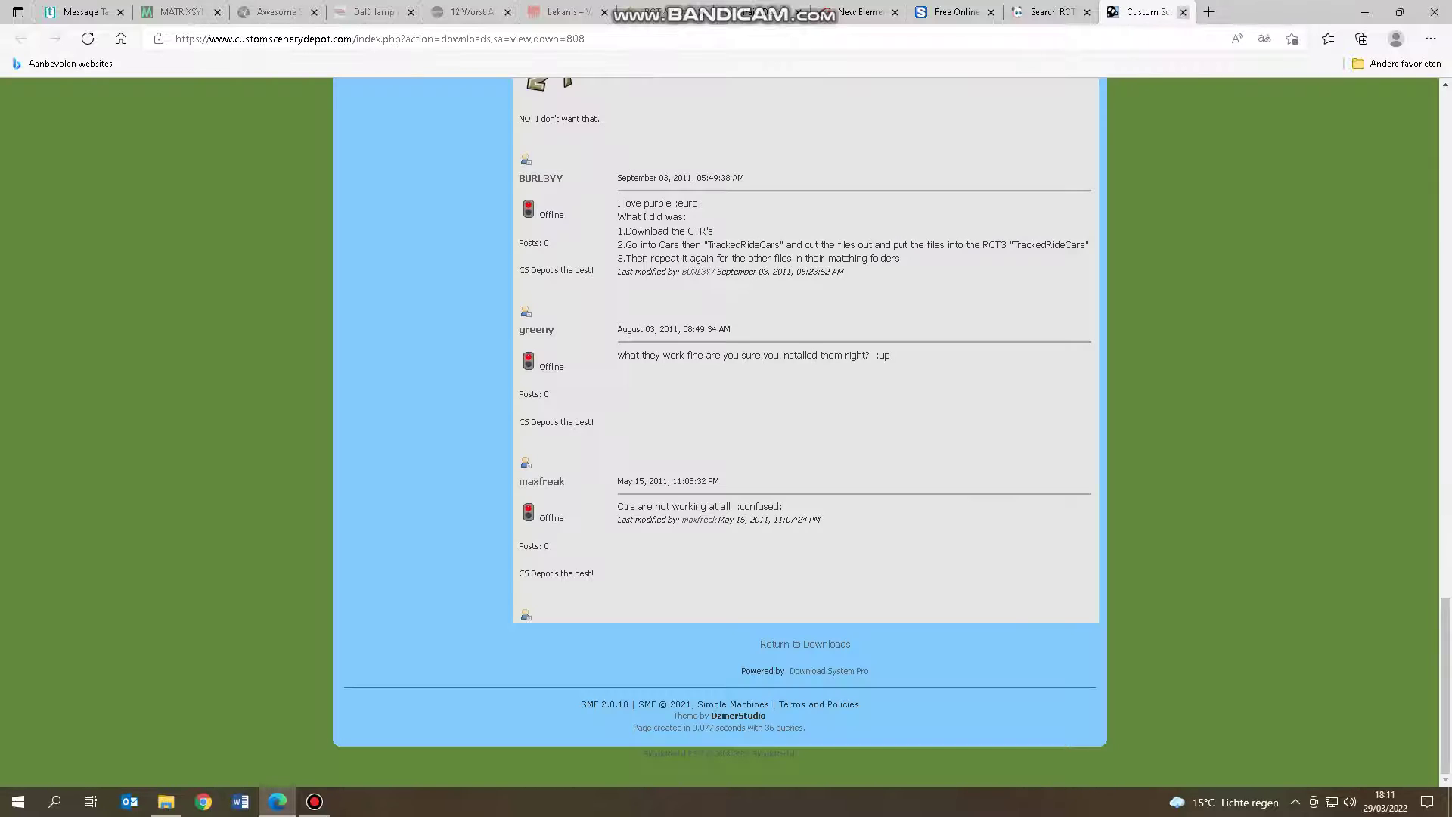
# Replace the Custom Scenery Depot page with a new browser tab and search the web for "RCT OVL files"
pyautogui.click(1209, 12)
pyautogui.click(1184, 12)
pyautogui.click(176, 38)
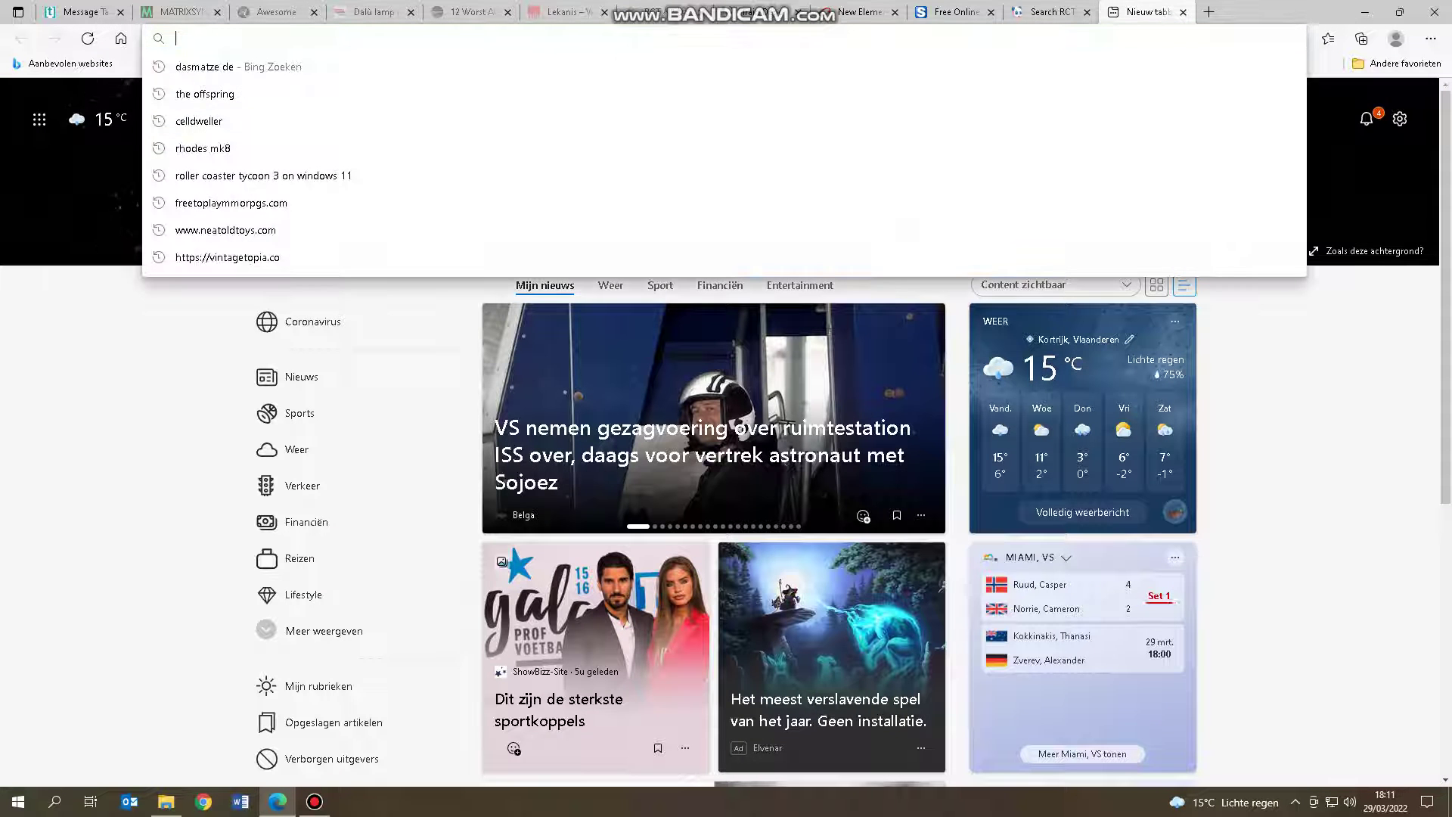
pyautogui.write('RCT')
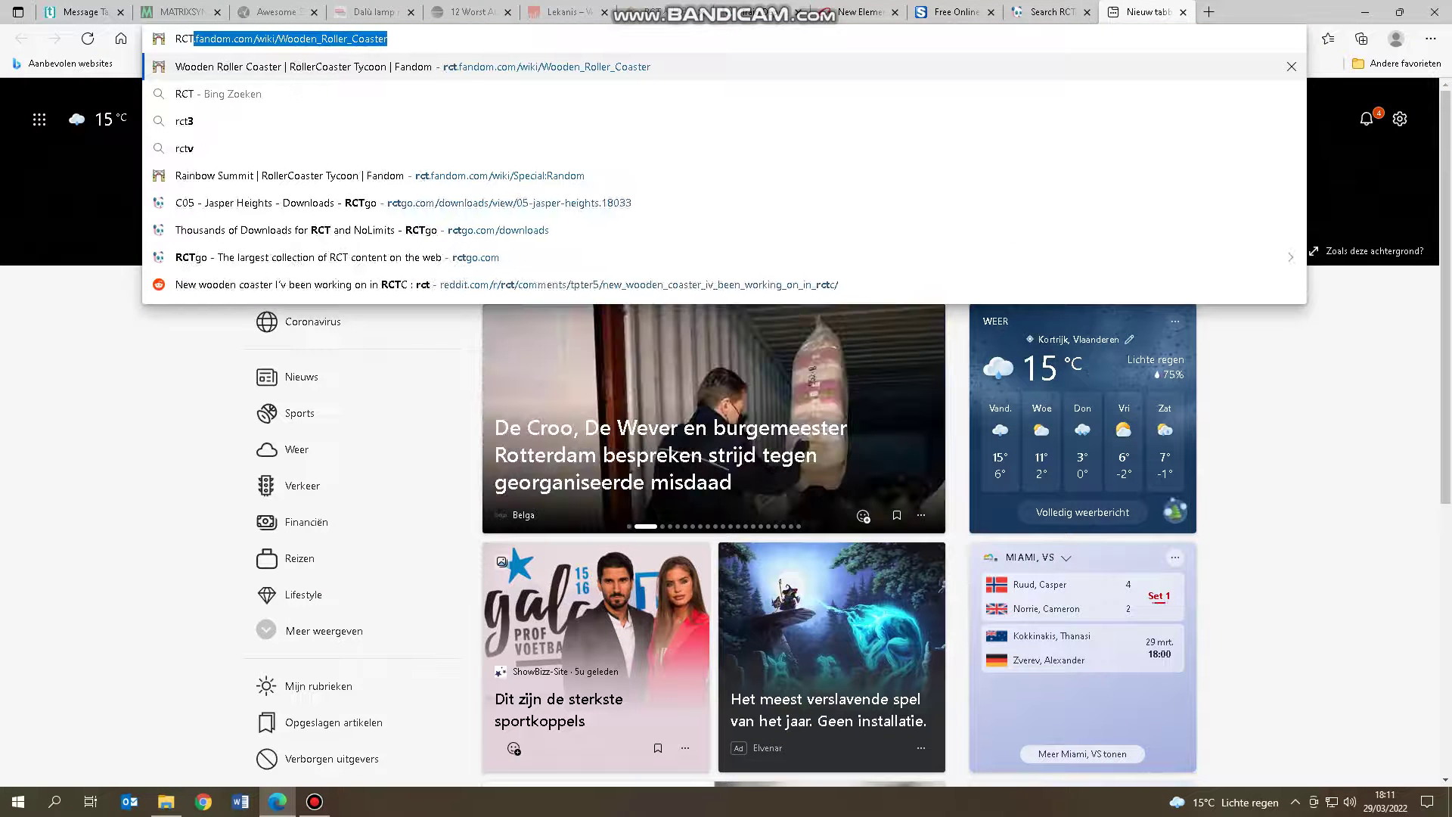
pyautogui.write(' OVL')
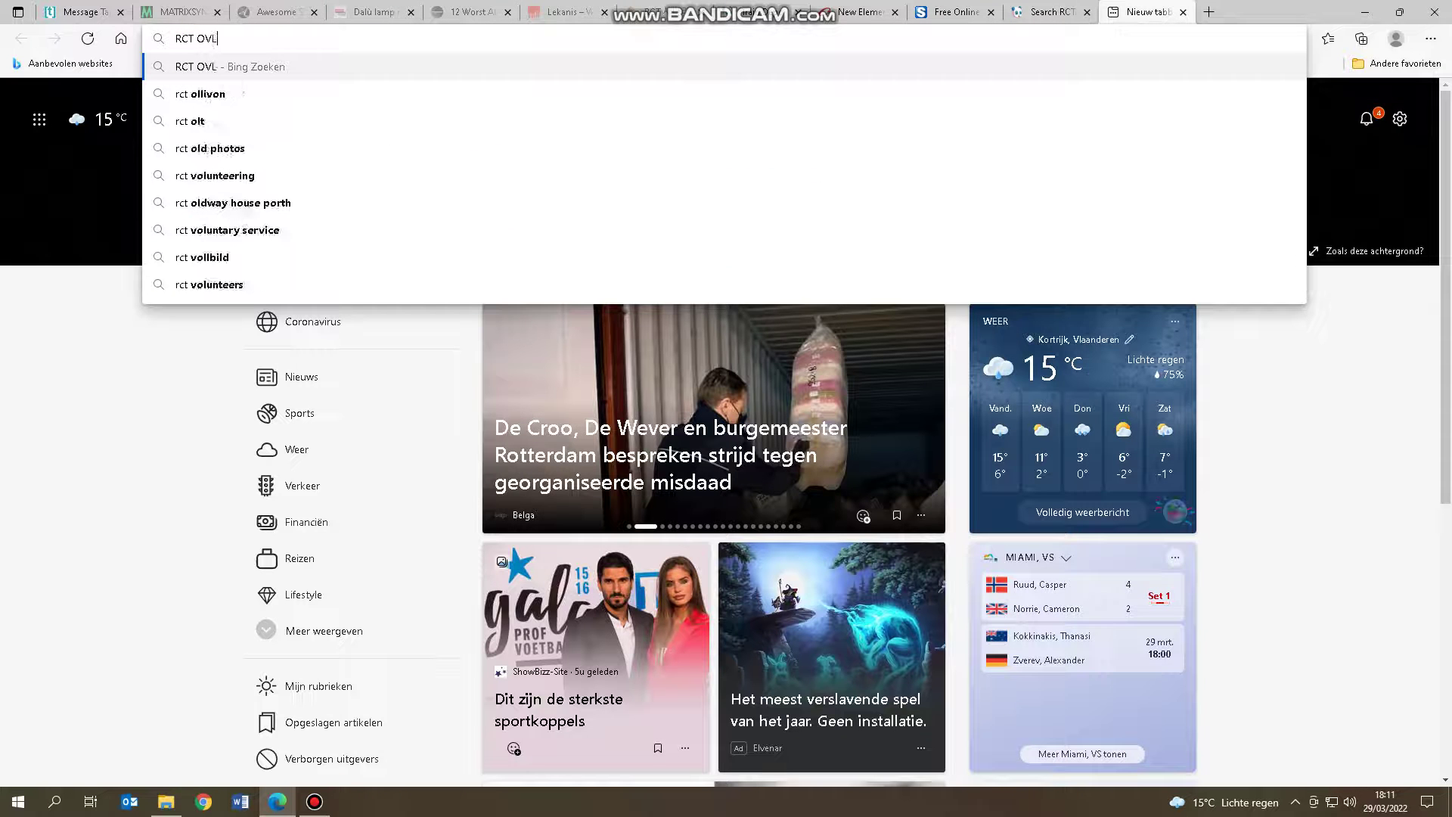
pyautogui.write(' files')
pyautogui.press('Return')
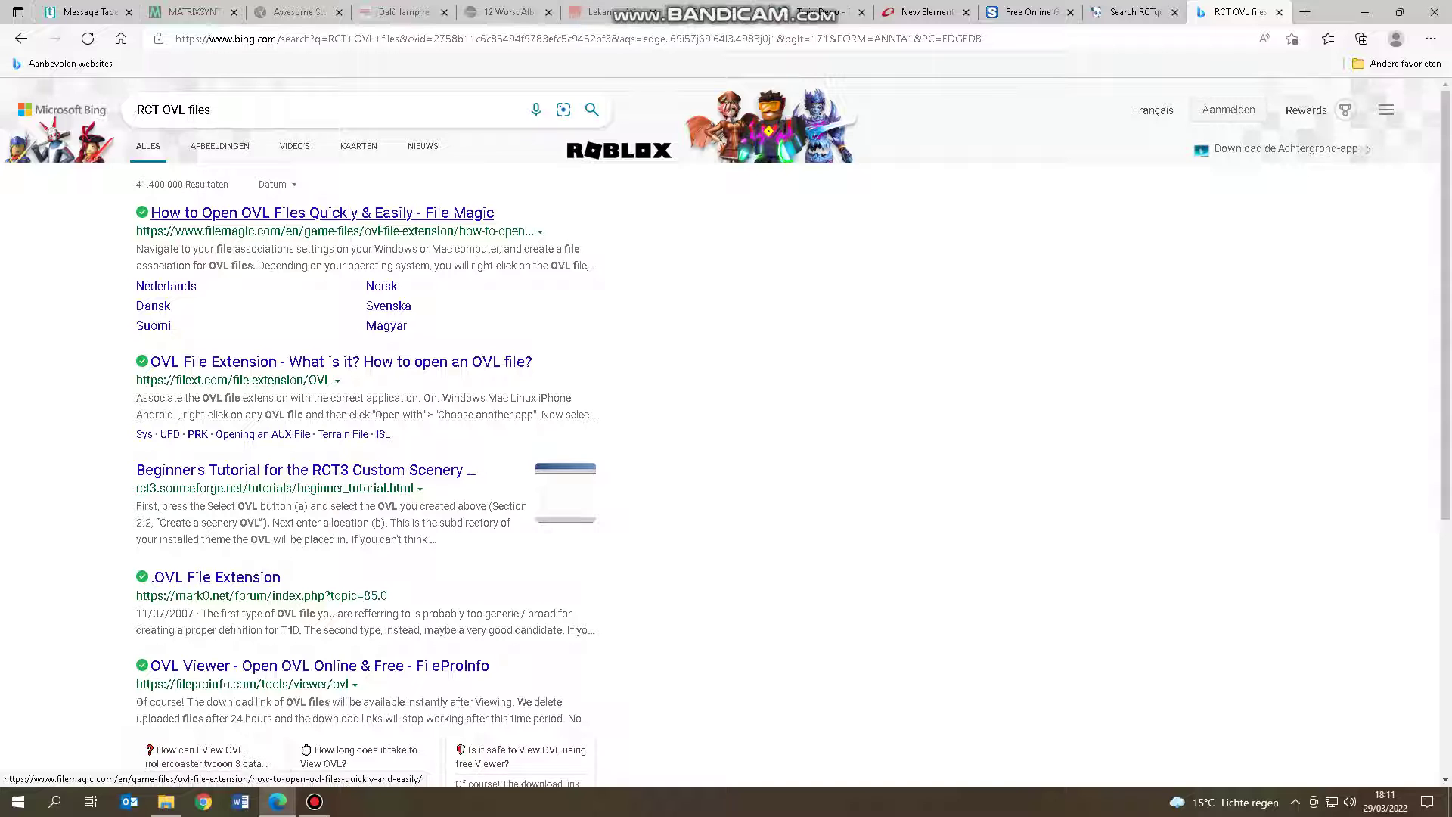
# Open the Beginner's Tutorial for the RCT3 Custom Scenery Importer, skim its sections on creating OVLs and themes, then close it
pyautogui.click(306, 470)
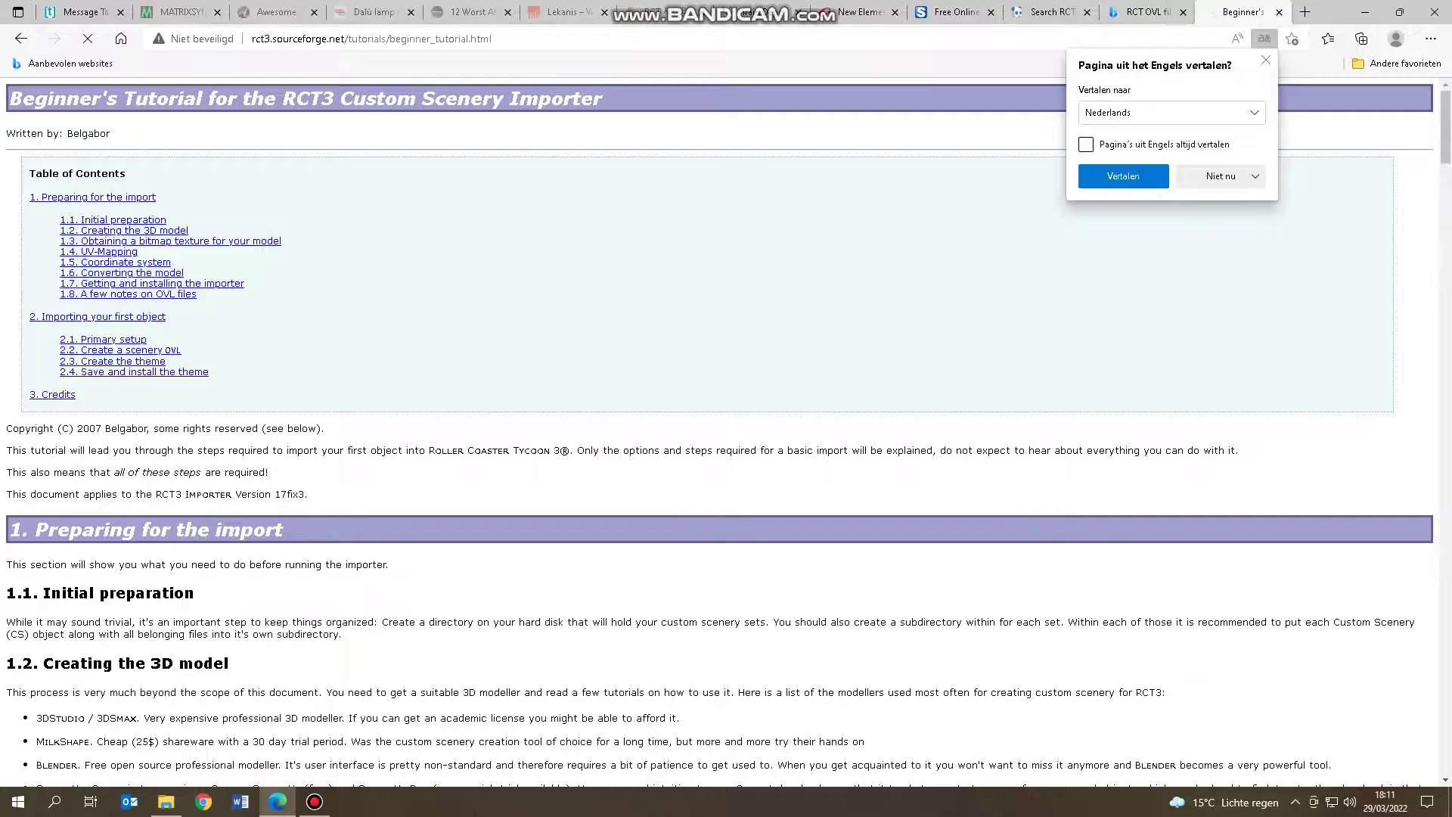
pyautogui.scroll(-15, 719, 431)
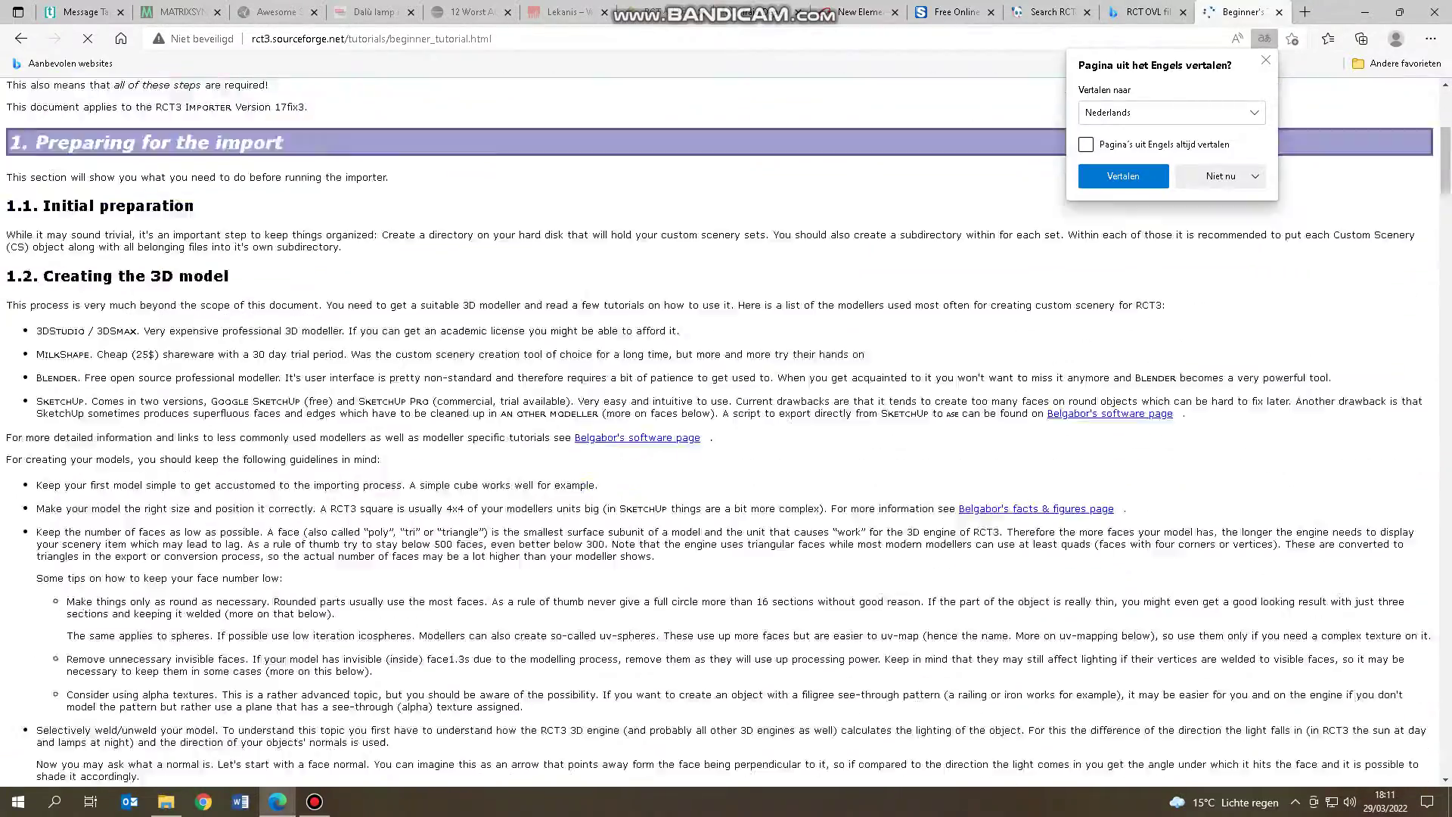
pyautogui.scroll(-20, 719, 431)
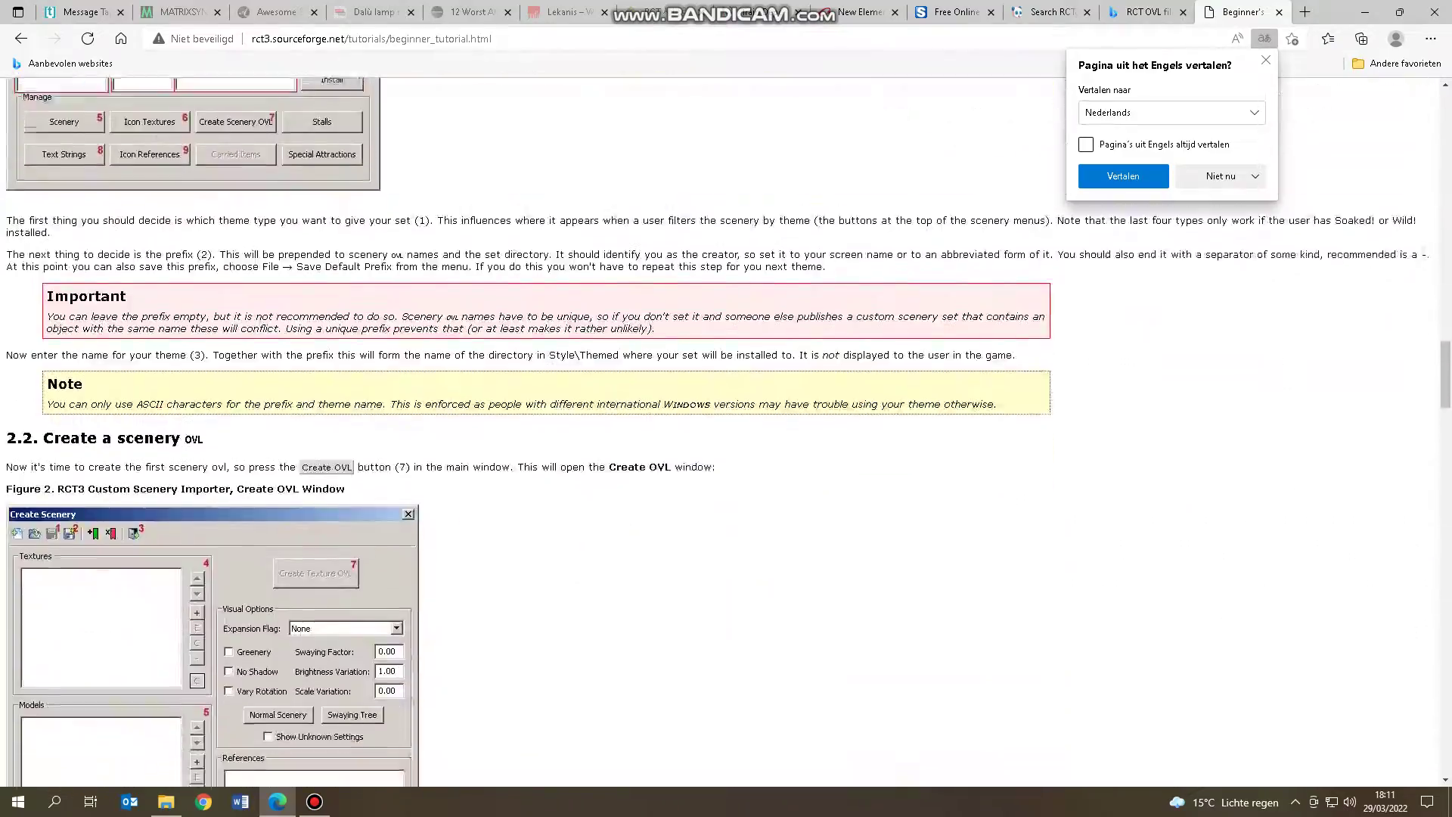
pyautogui.scroll(-10, 719, 431)
pyautogui.scroll(6, 719, 430)
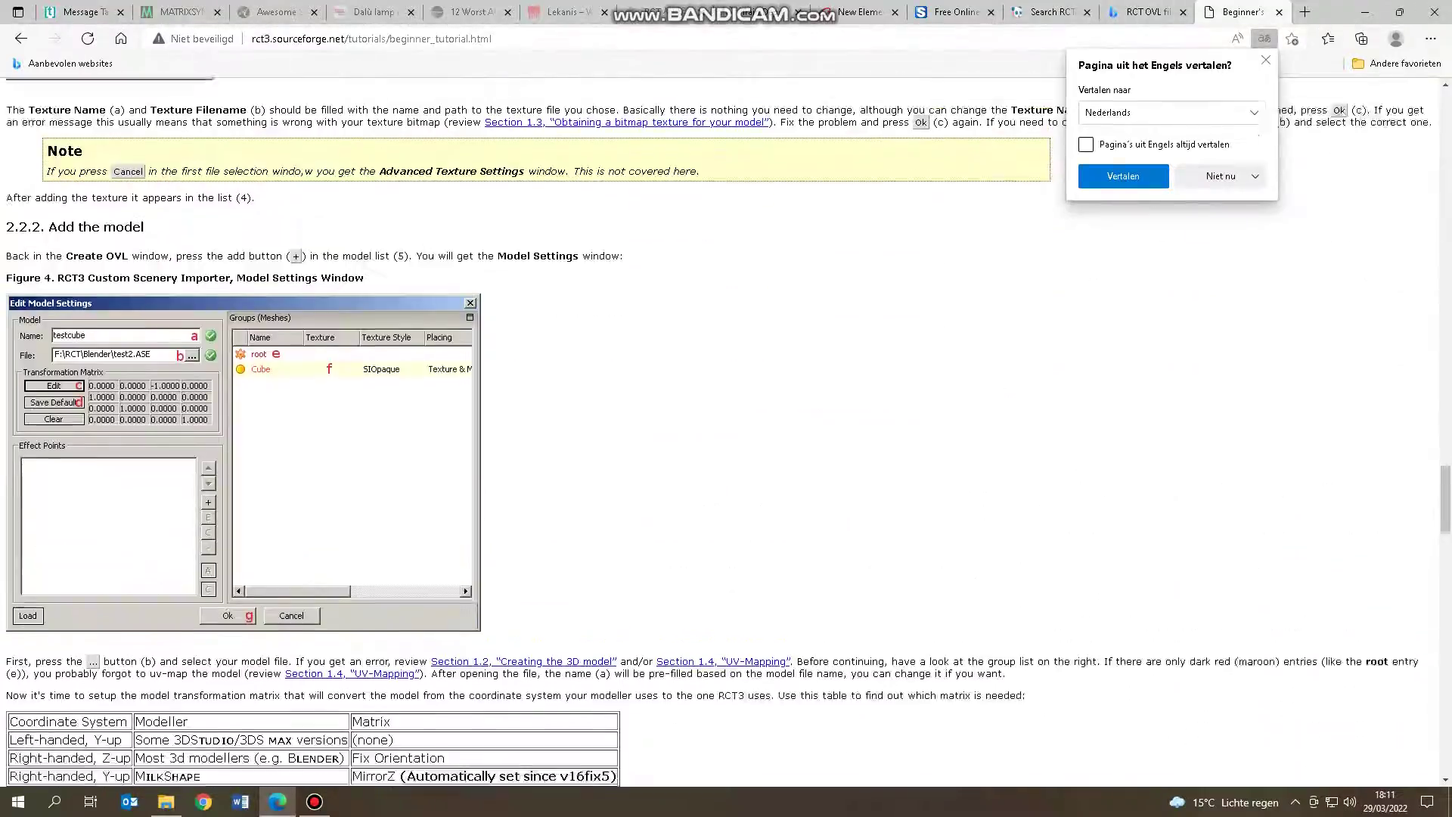
pyautogui.scroll(-20, 719, 431)
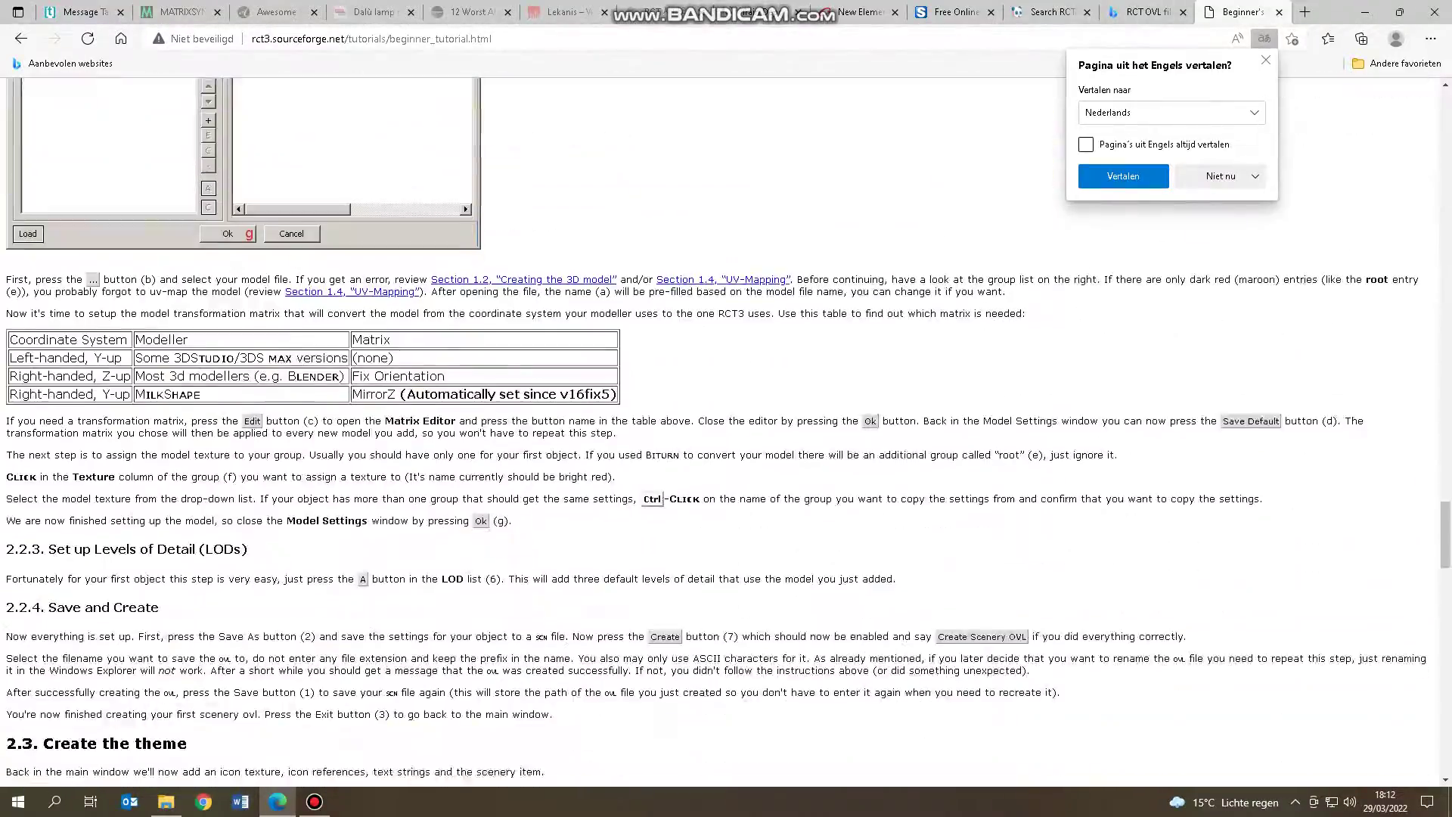
pyautogui.scroll(-20, 719, 431)
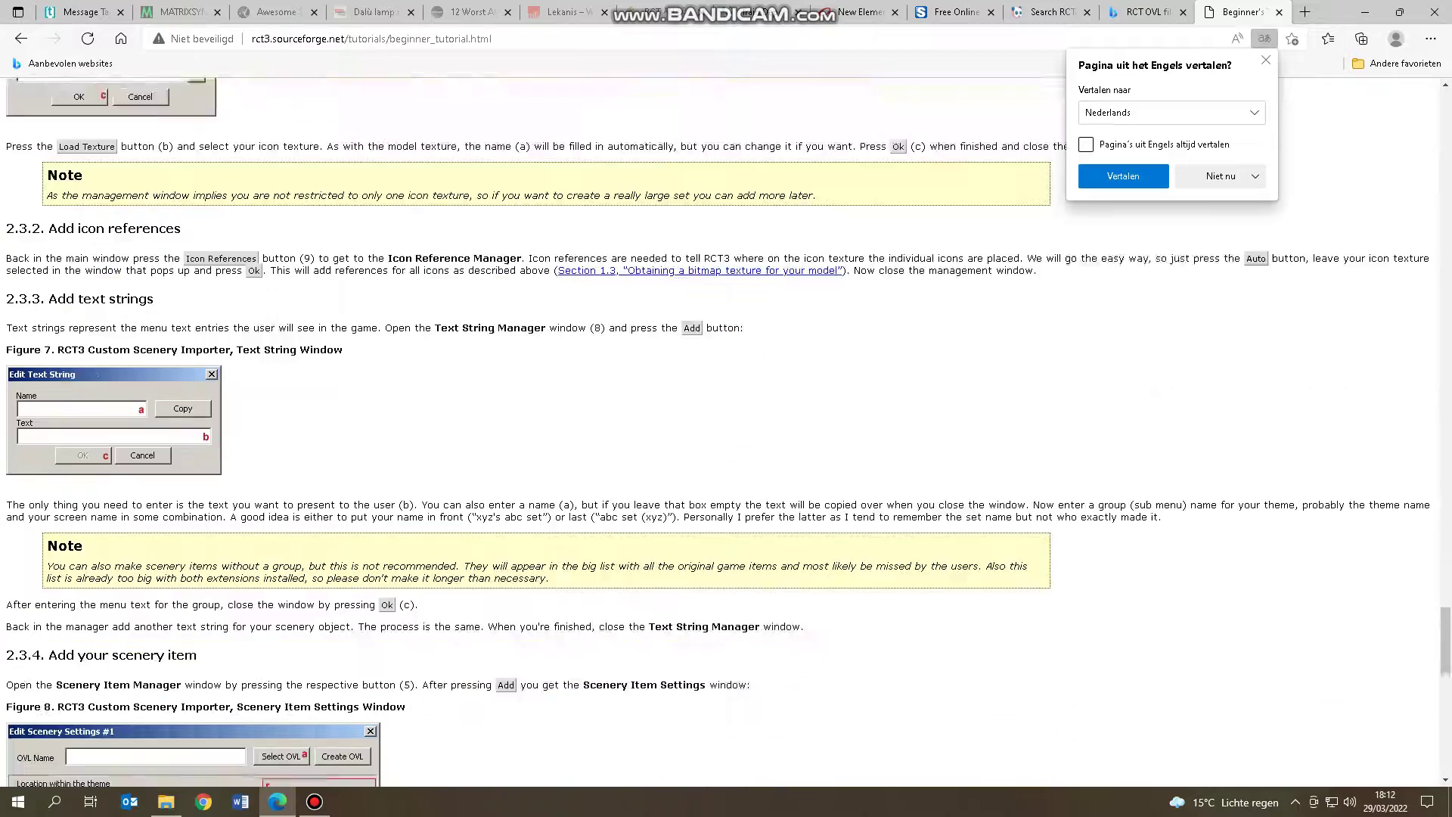
pyautogui.click(1278, 12)
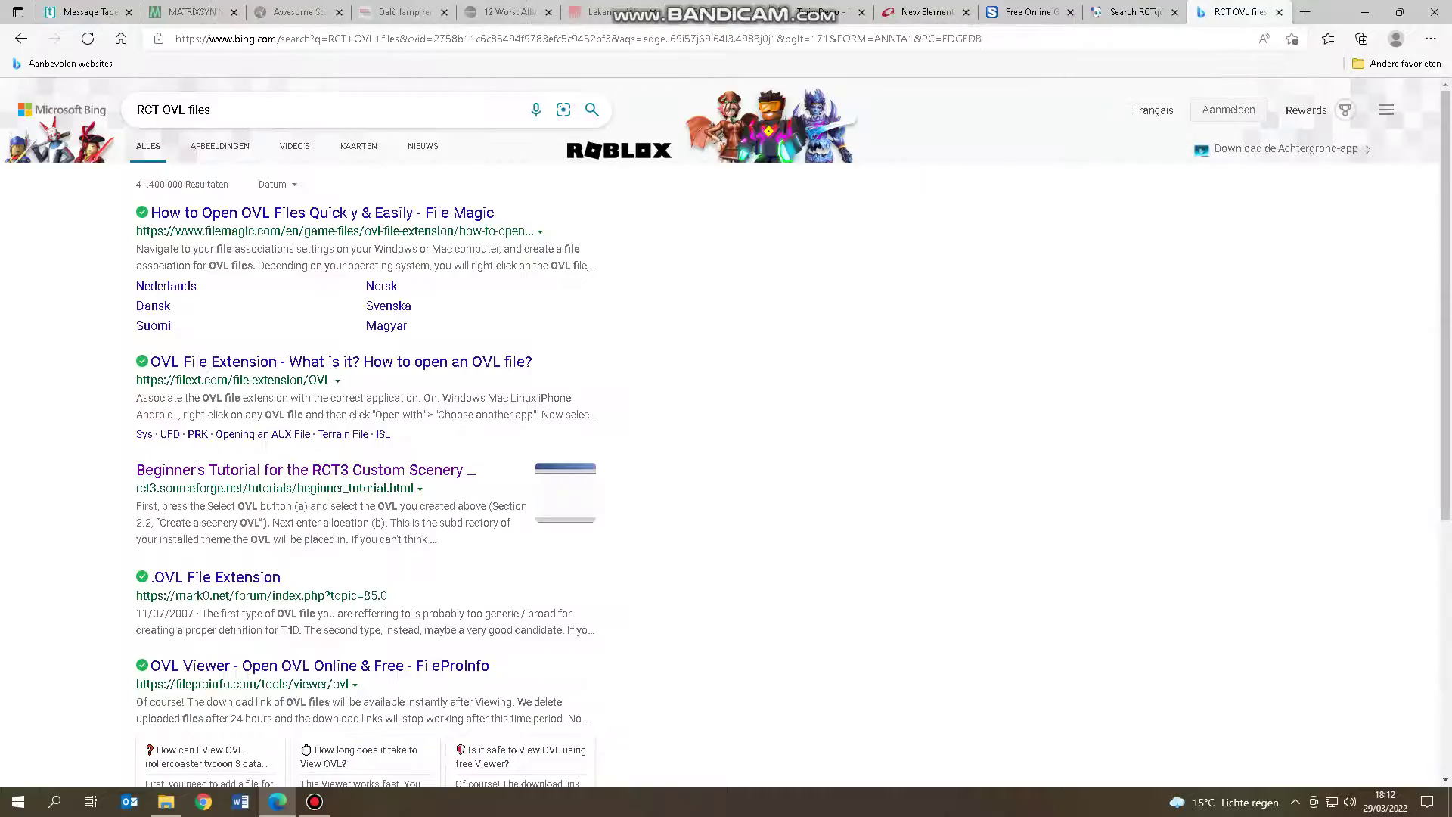
# Look through the web and image results for RCT OVL files, view the Unresolved TrackSection error image, then close the search page
pyautogui.scroll(-5, 719, 431)
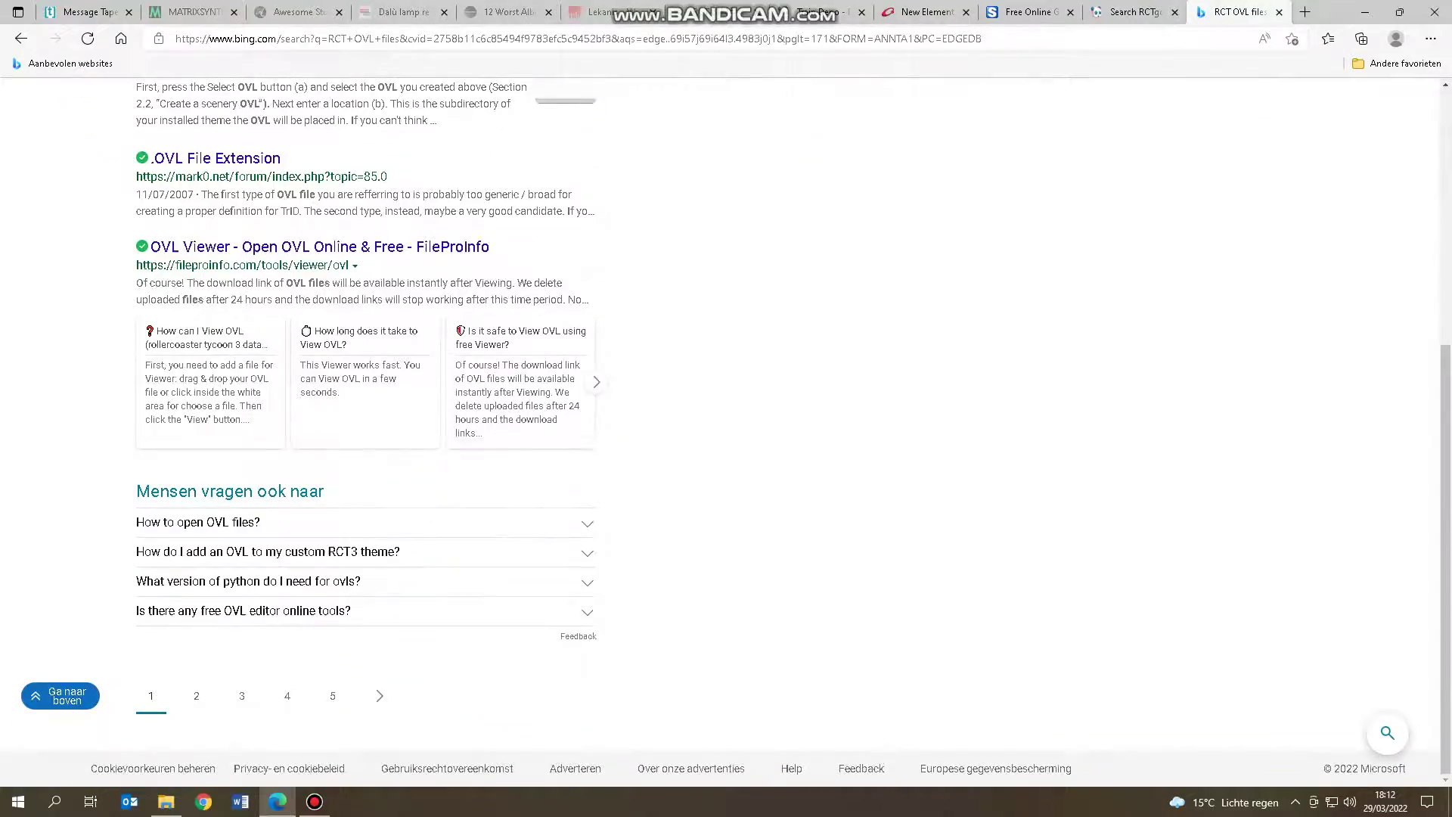
pyautogui.scroll(6, 719, 431)
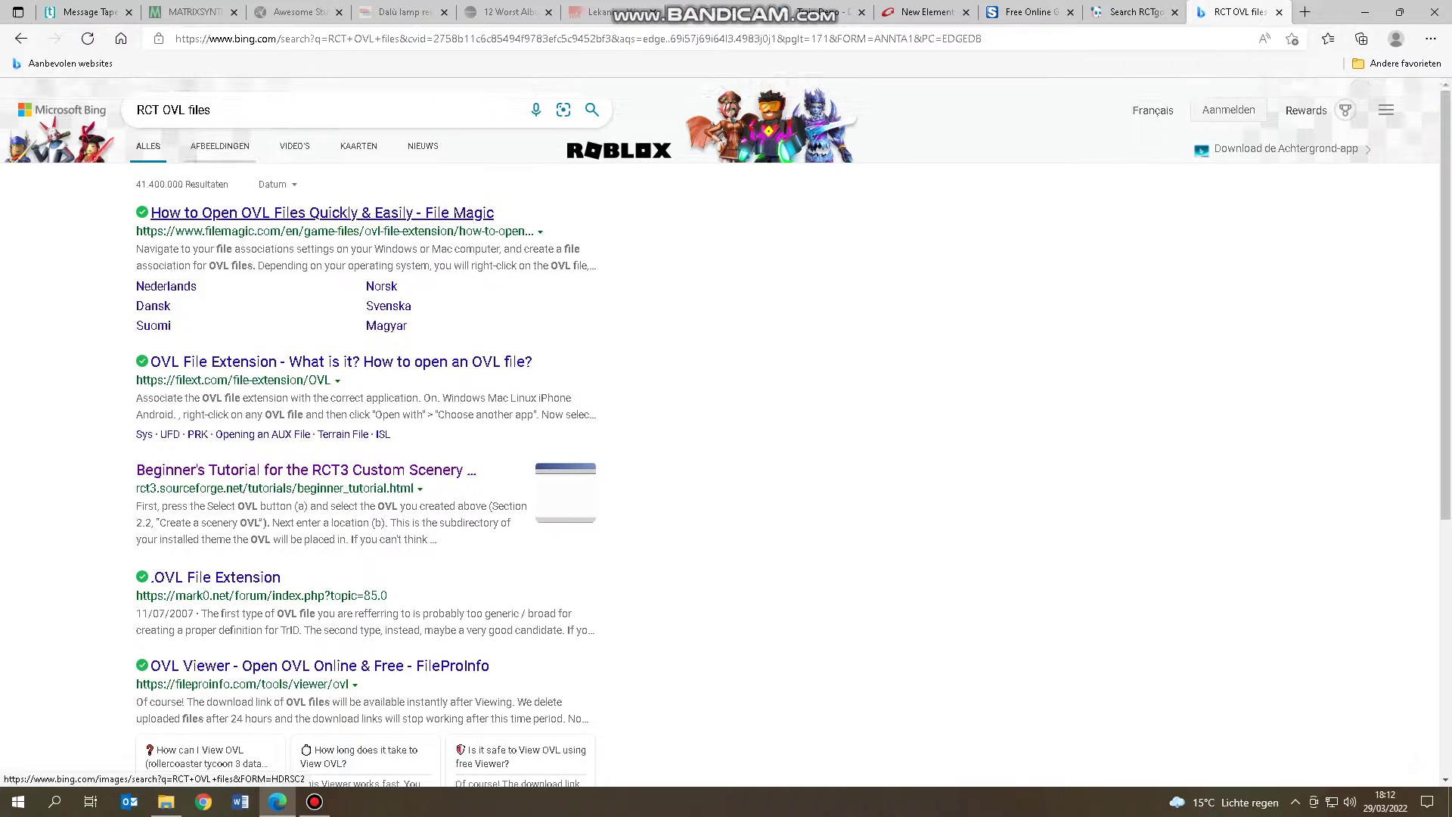
pyautogui.click(219, 146)
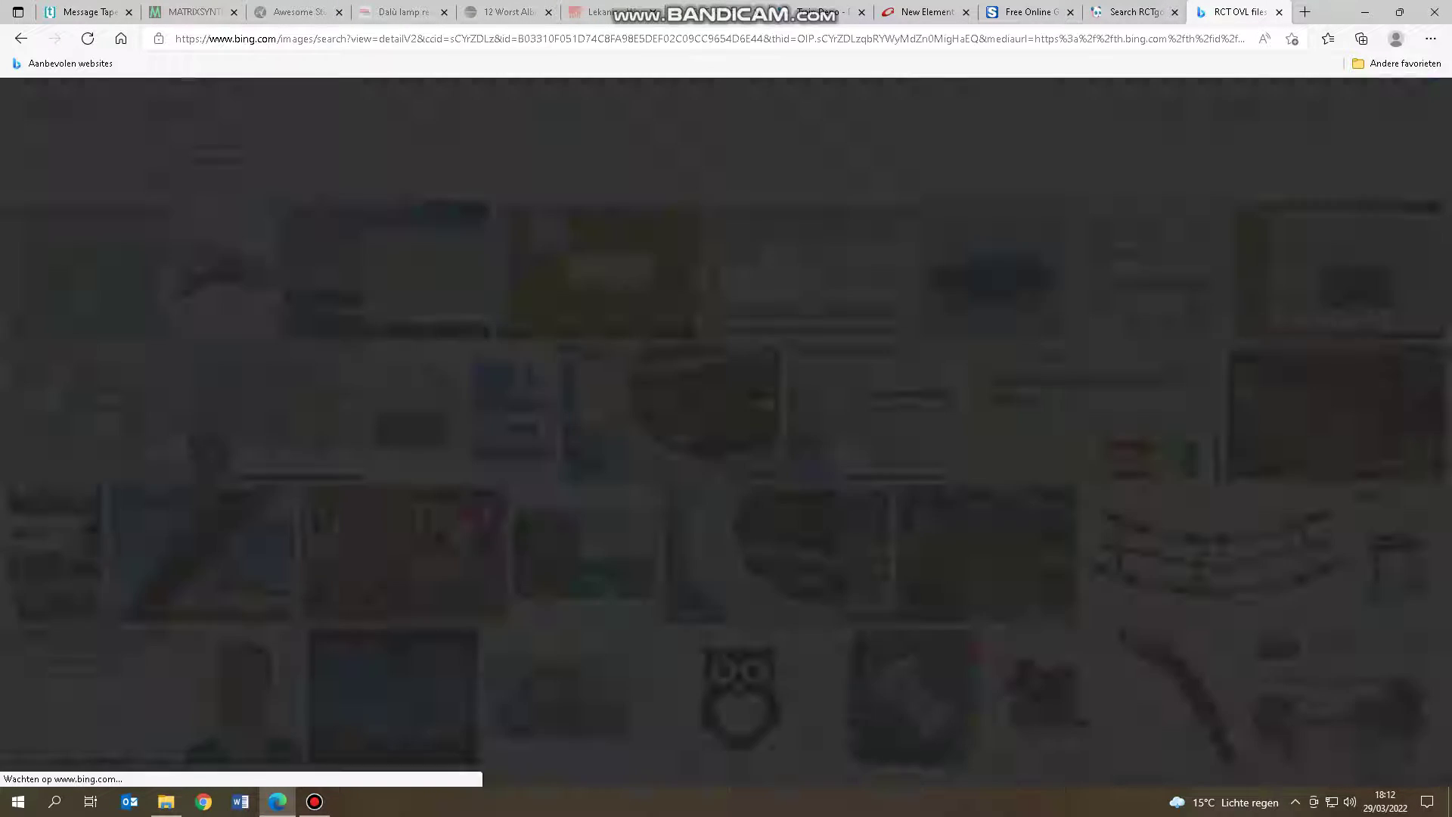
pyautogui.click(596, 272)
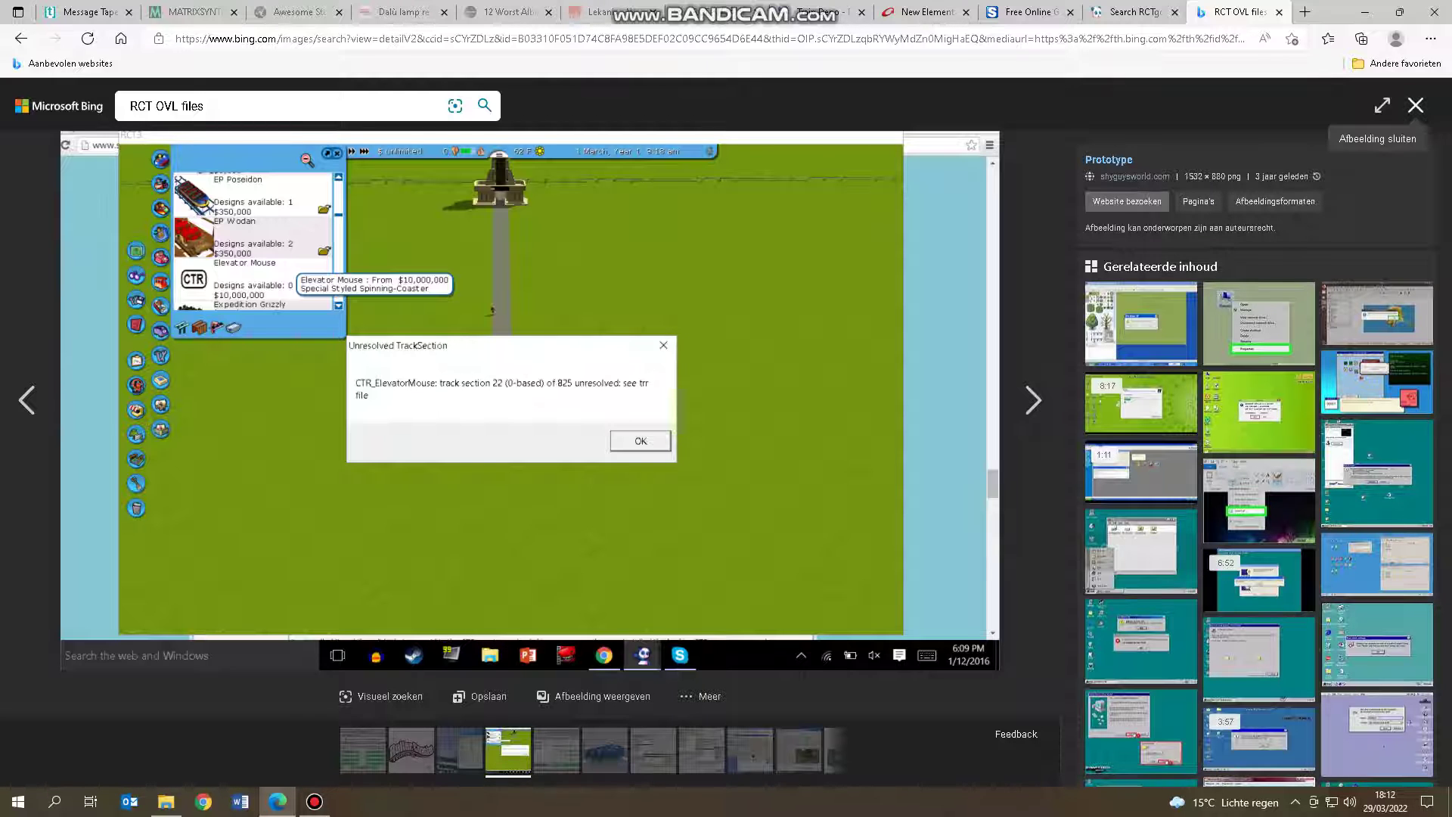
pyautogui.click(1415, 105)
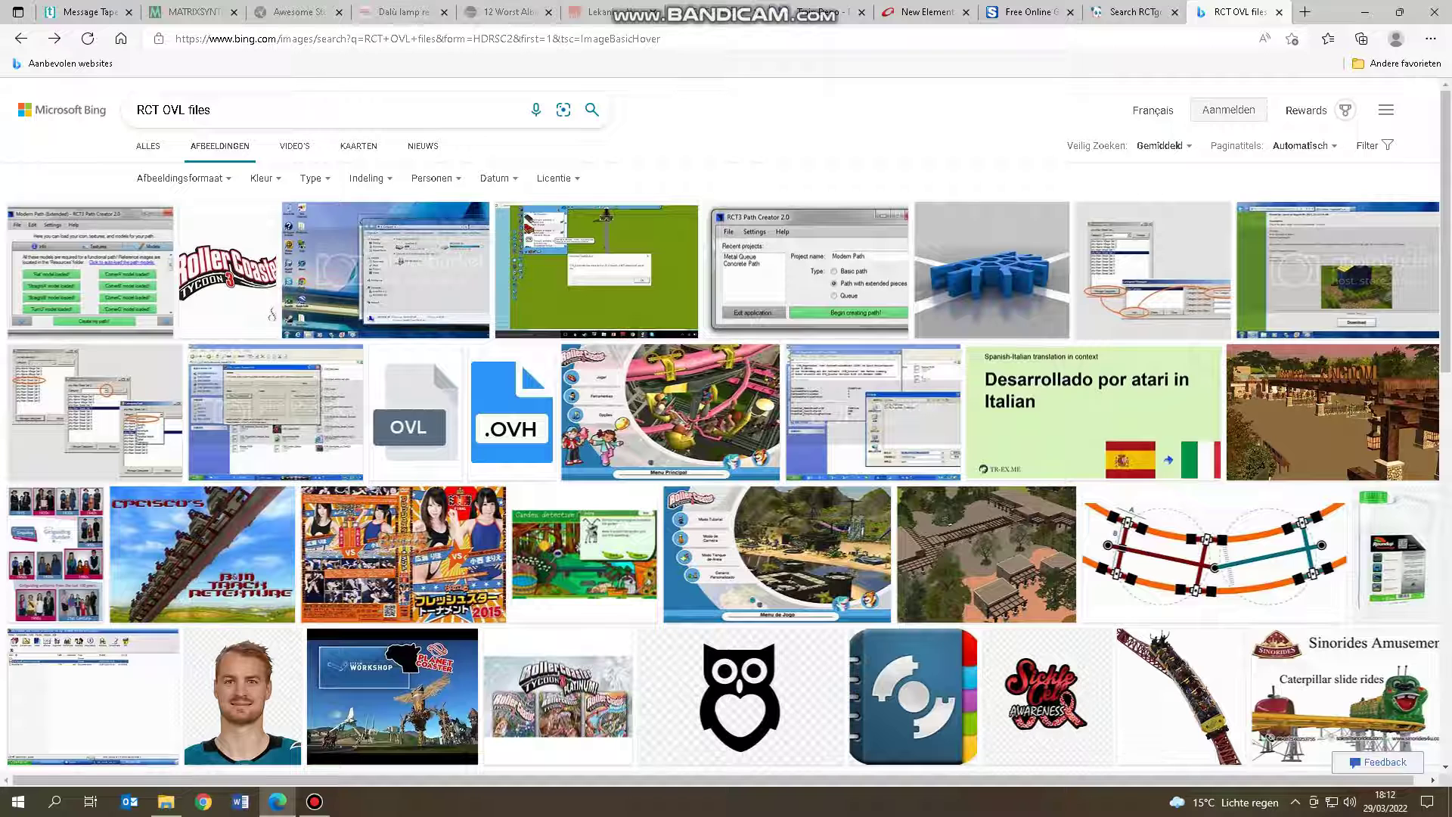
pyautogui.click(1279, 12)
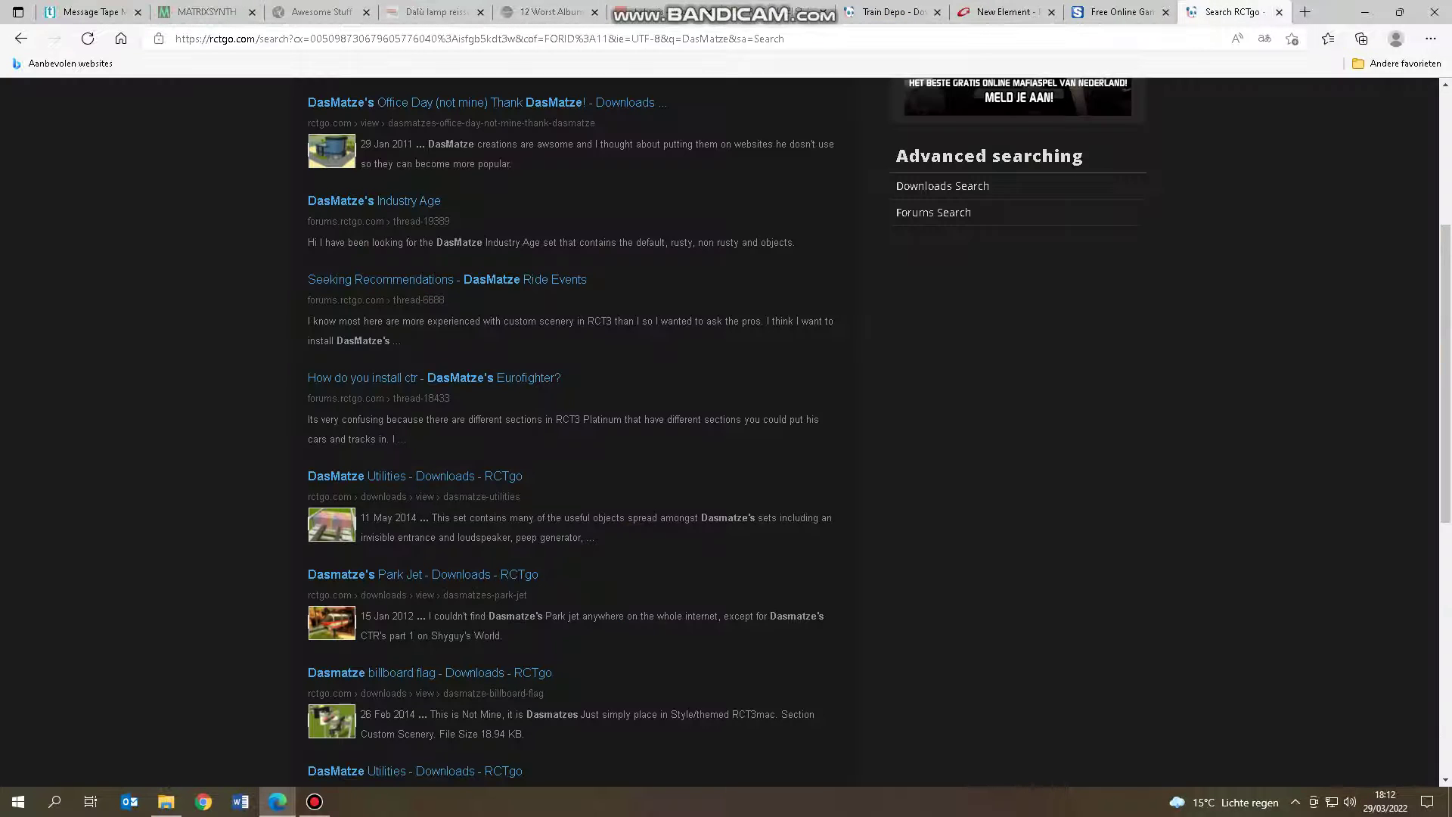
# Return to the desktop with the DasMatze_CarnivalFestivalFloors folder window showing, and open the Recycle Bin to check its contents
pyautogui.click(165, 802)
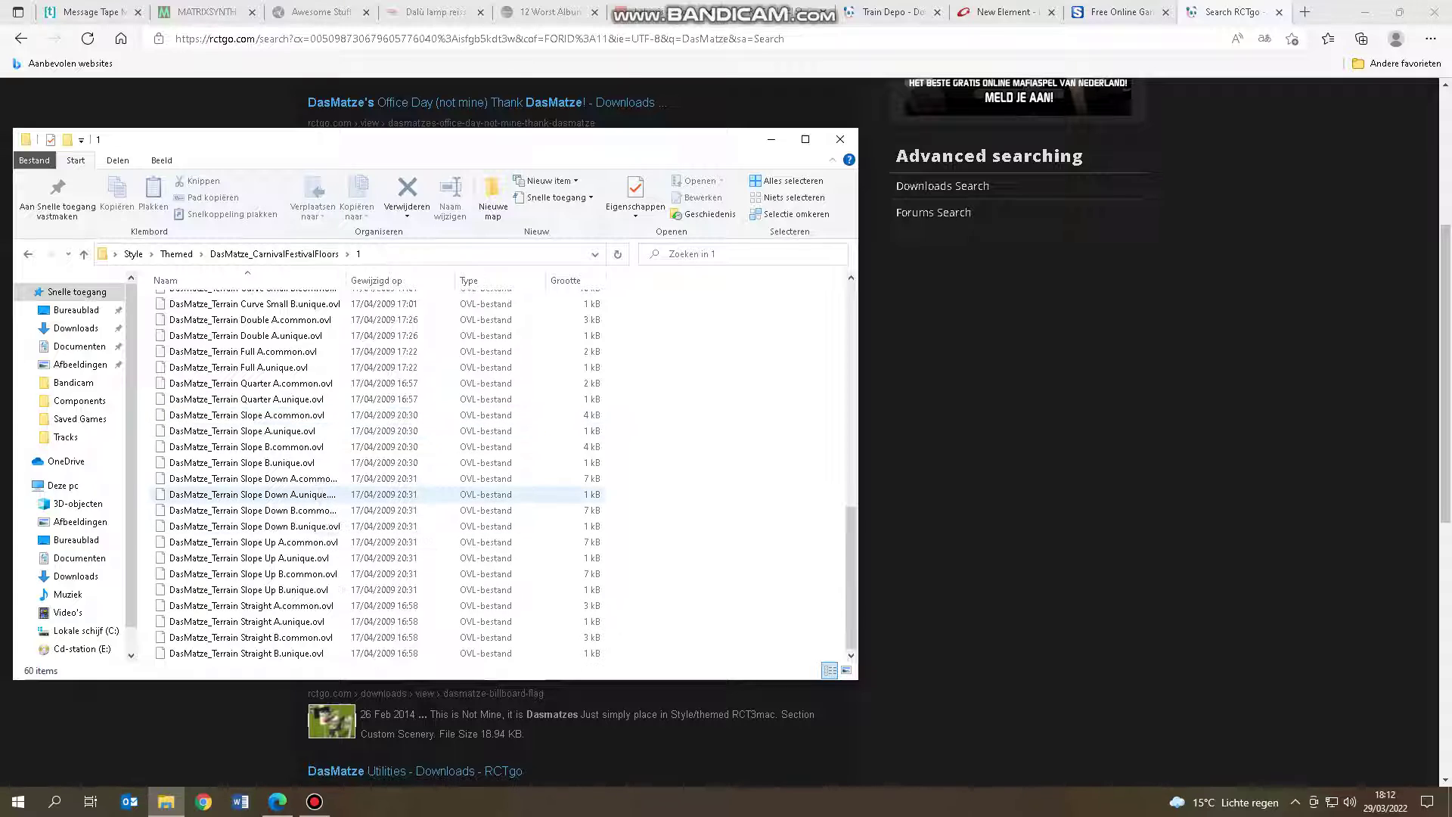
pyautogui.click(771, 139)
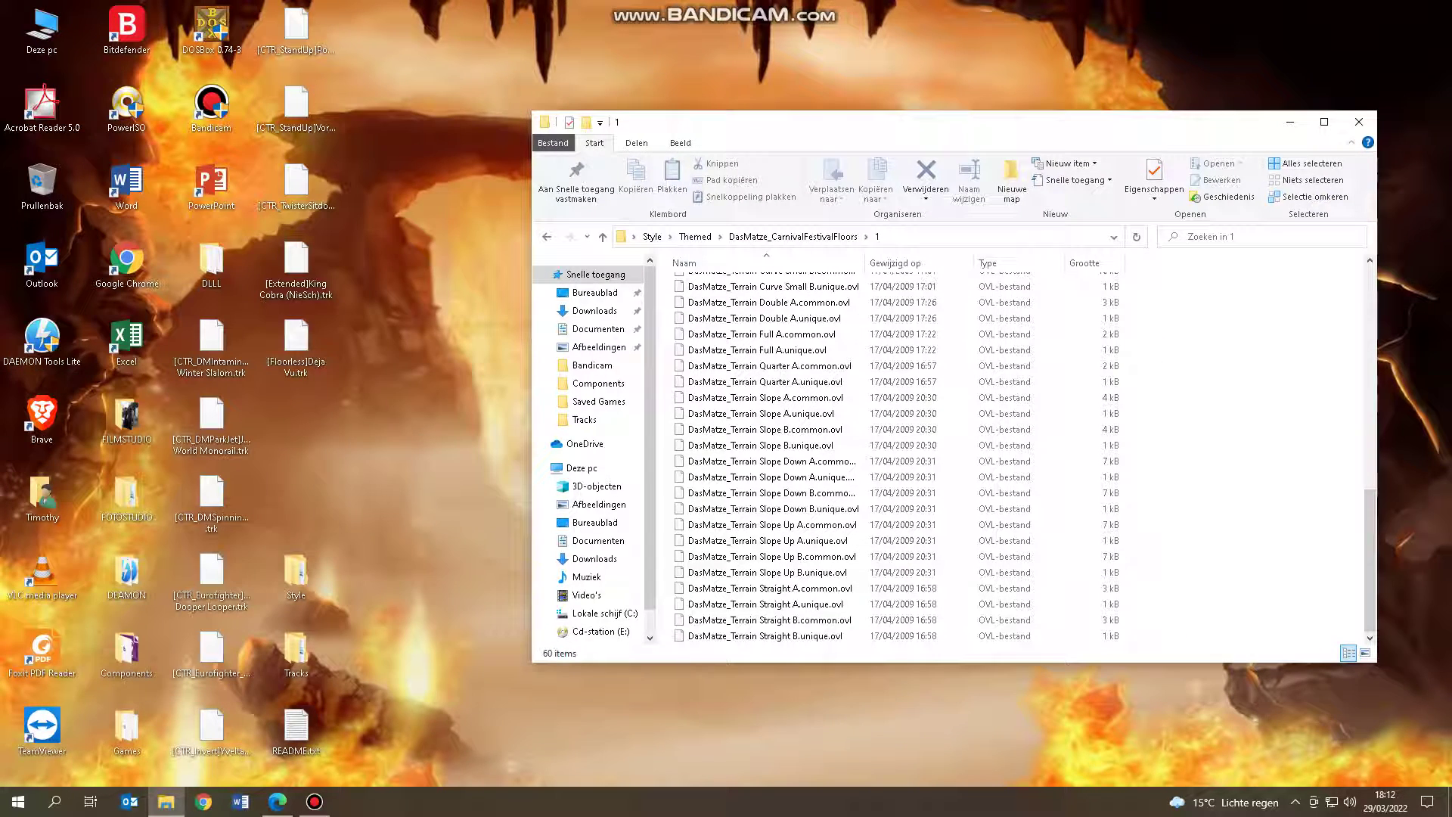
pyautogui.doubleClick(42, 182)
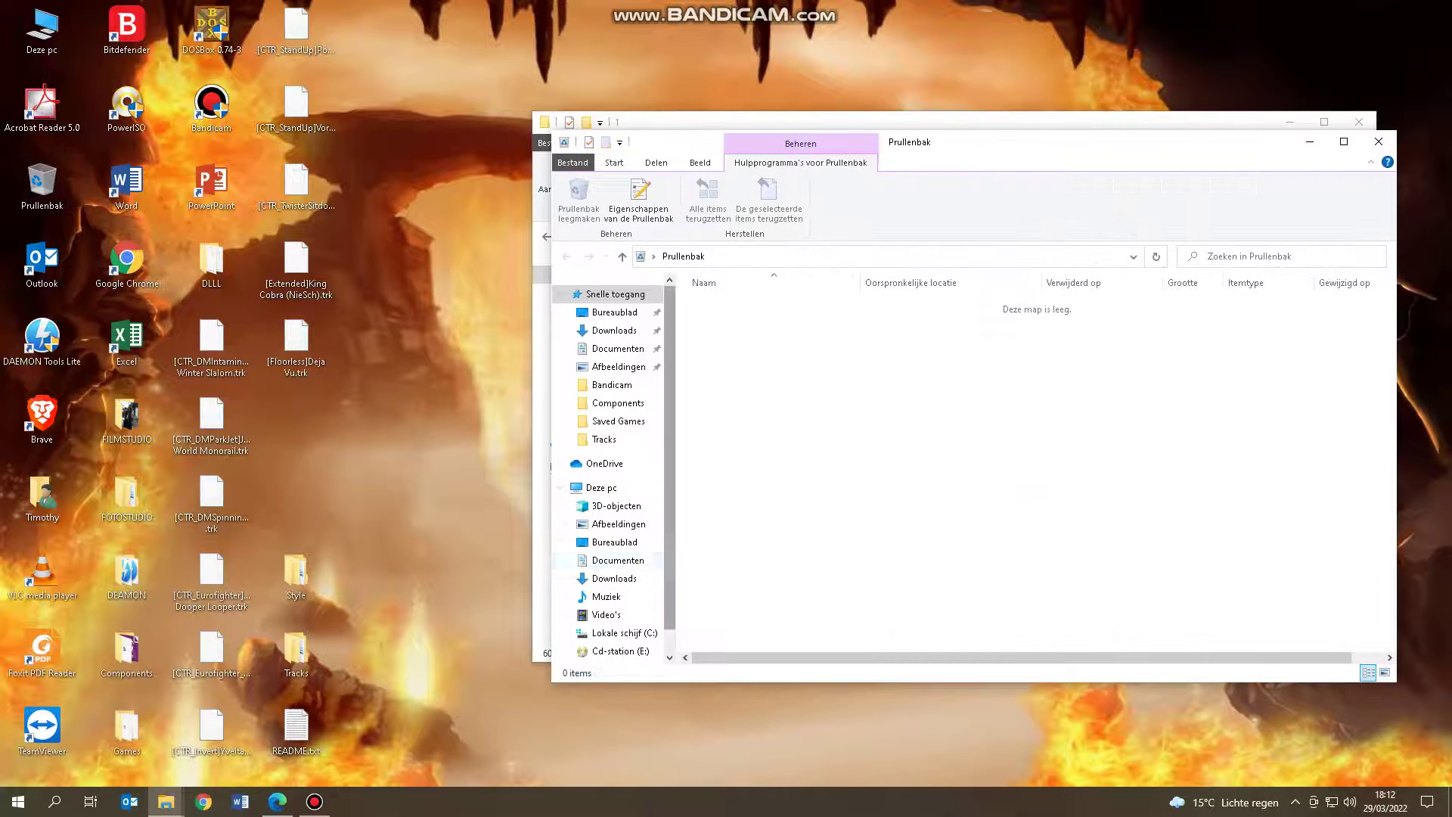
# Open the RollerCoaster Tycoon 3 Platinum folder under Atari in Program Files (x86) on the C: drive
pyautogui.click(606, 614)
pyautogui.click(624, 632)
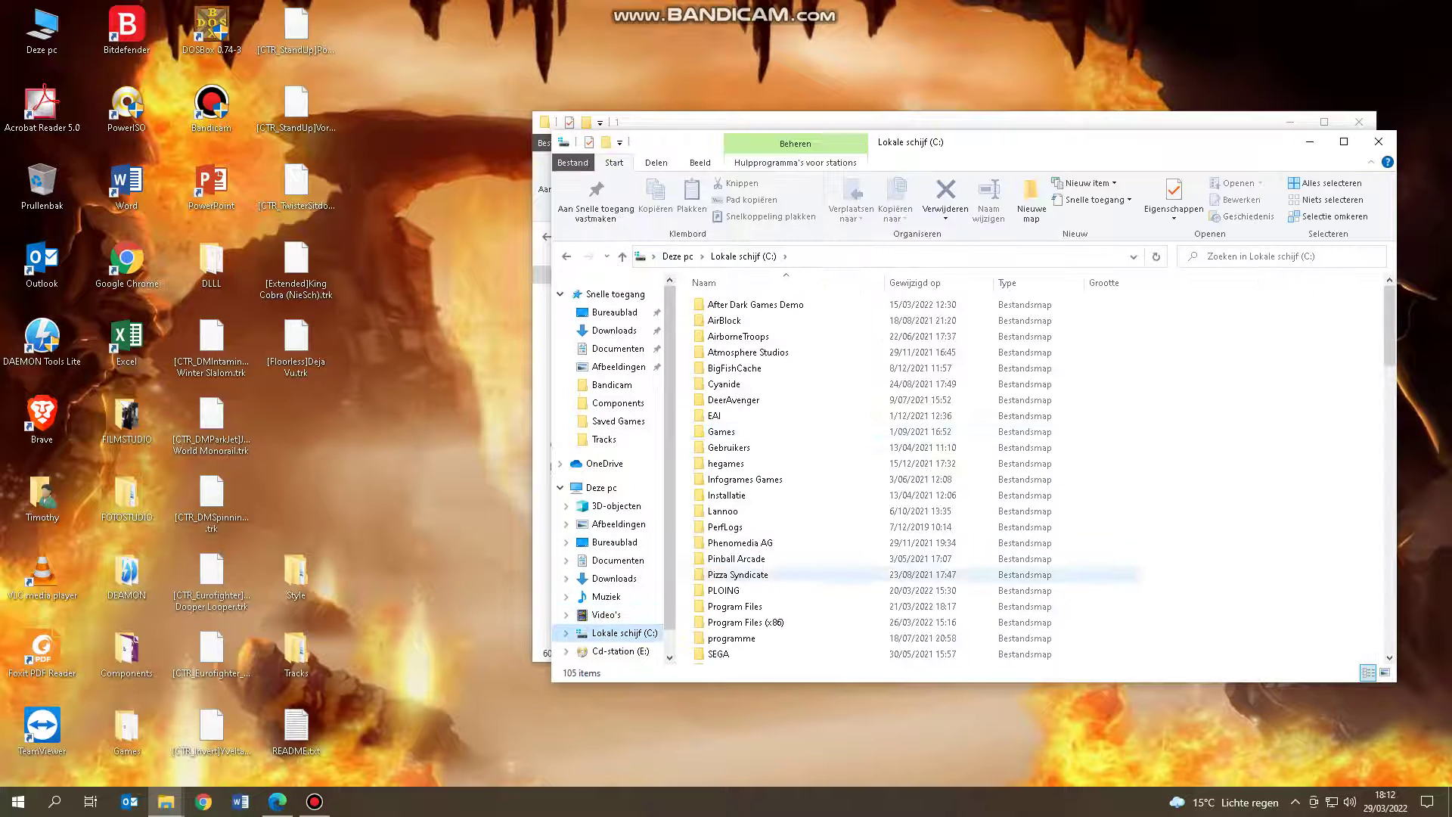
pyautogui.doubleClick(733, 607)
pyautogui.scroll(-5, 756, 542)
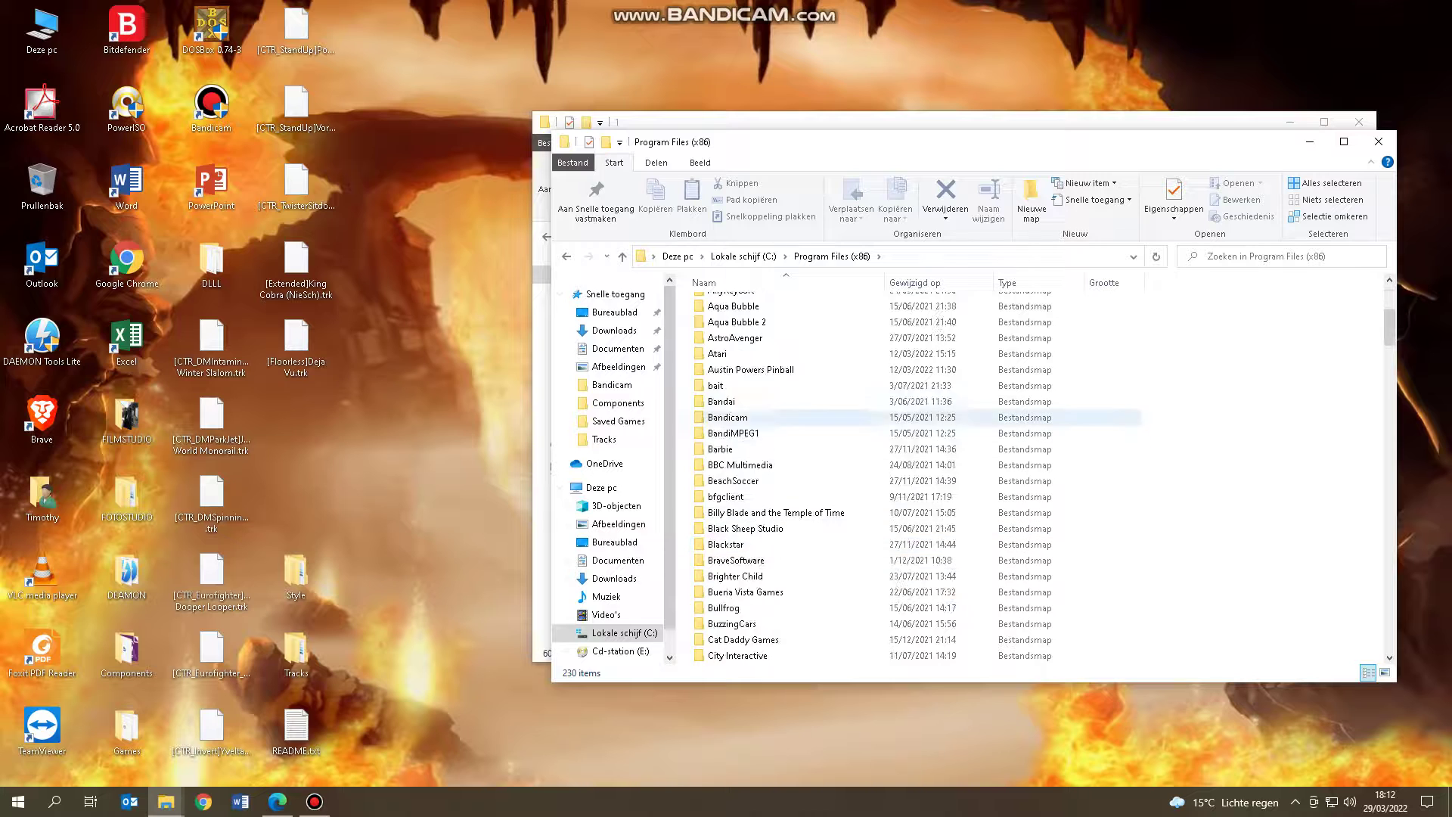
pyautogui.doubleClick(716, 352)
pyautogui.doubleClick(771, 321)
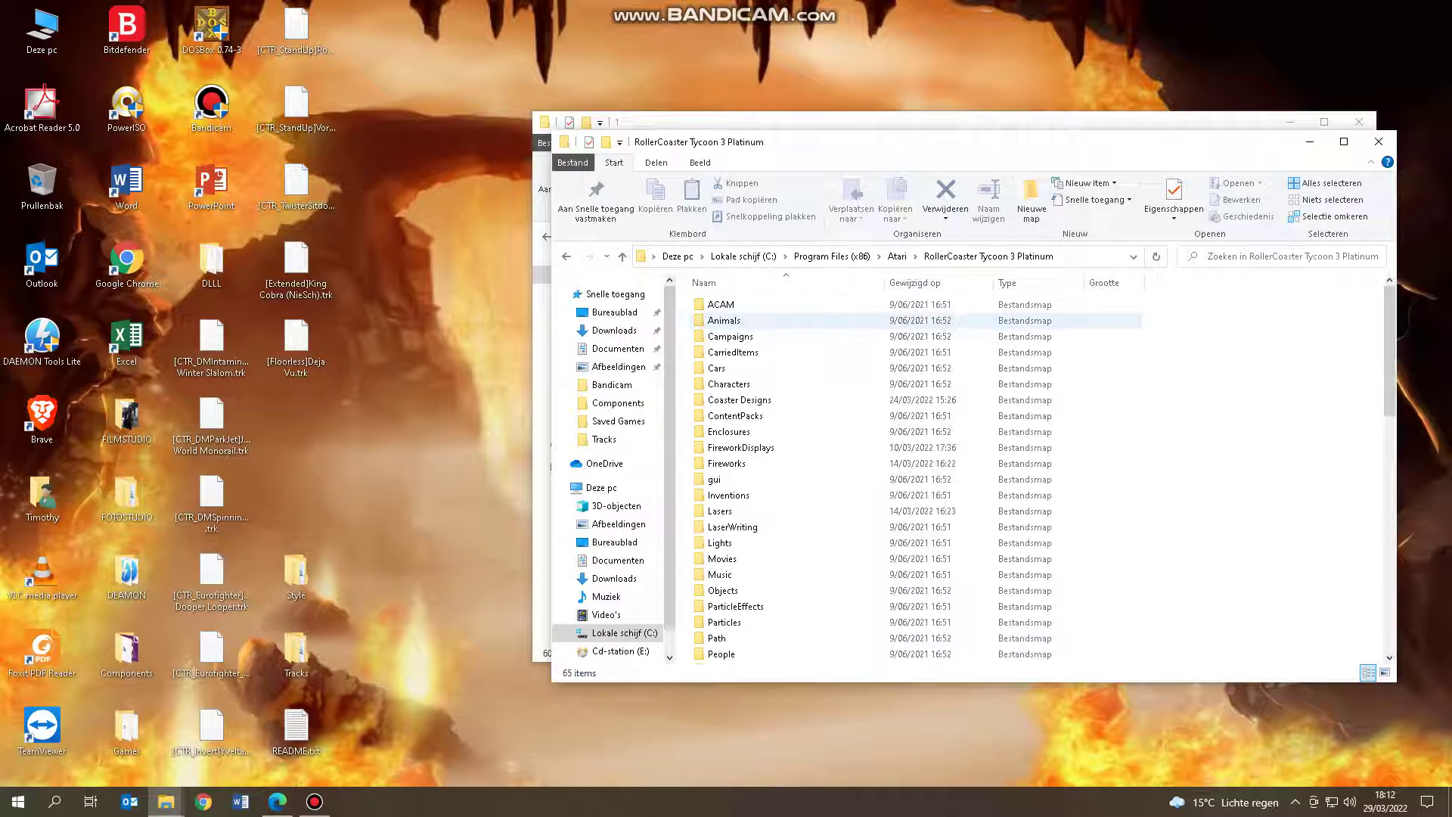
# Inspect the OVL files in the game's ACAM and Objects\Carcass folders, and return to the RollerCoaster Tycoon 3 Platinum folder
pyautogui.doubleClick(720, 304)
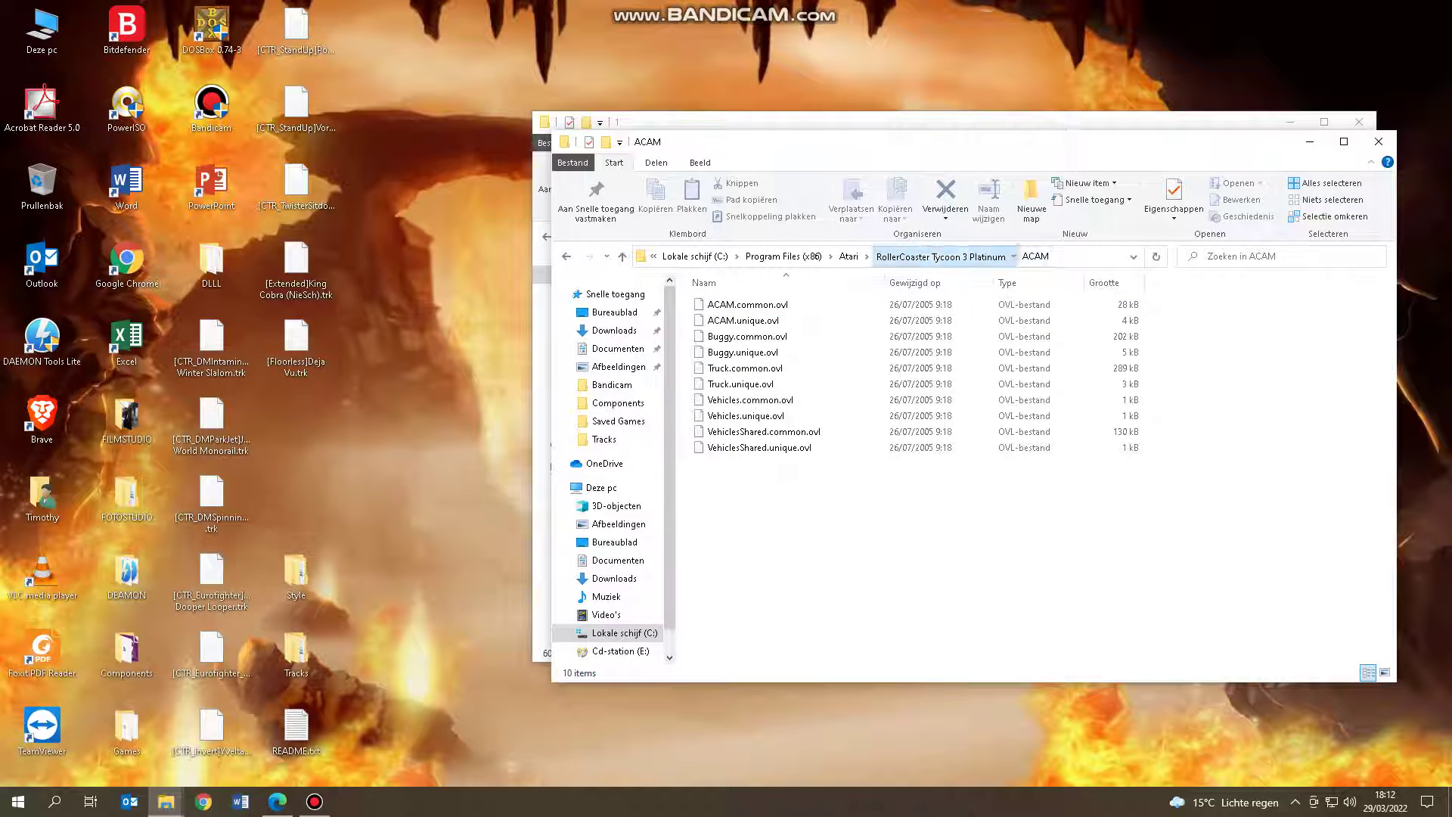
pyautogui.click(940, 256)
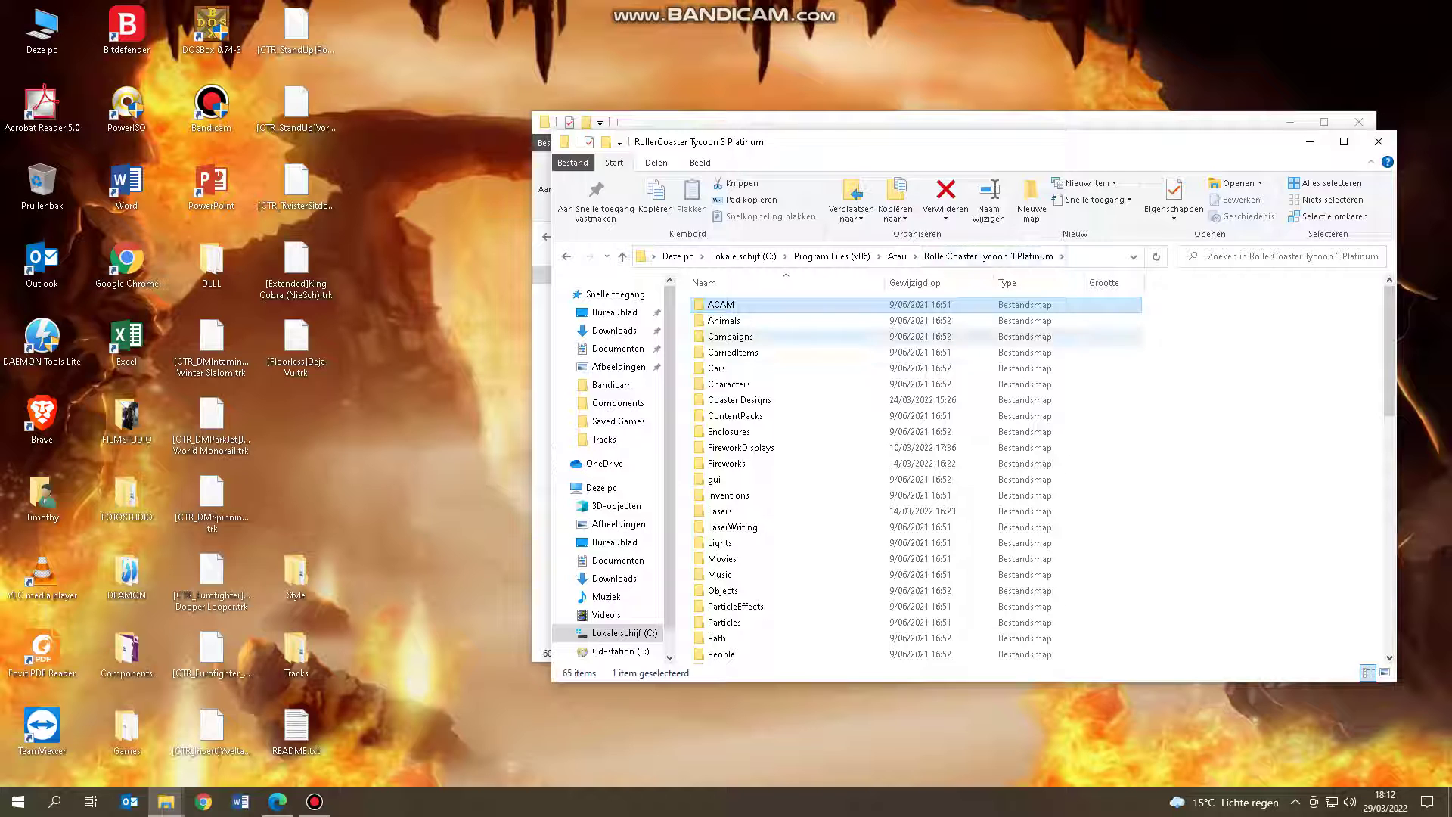
pyautogui.doubleClick(724, 591)
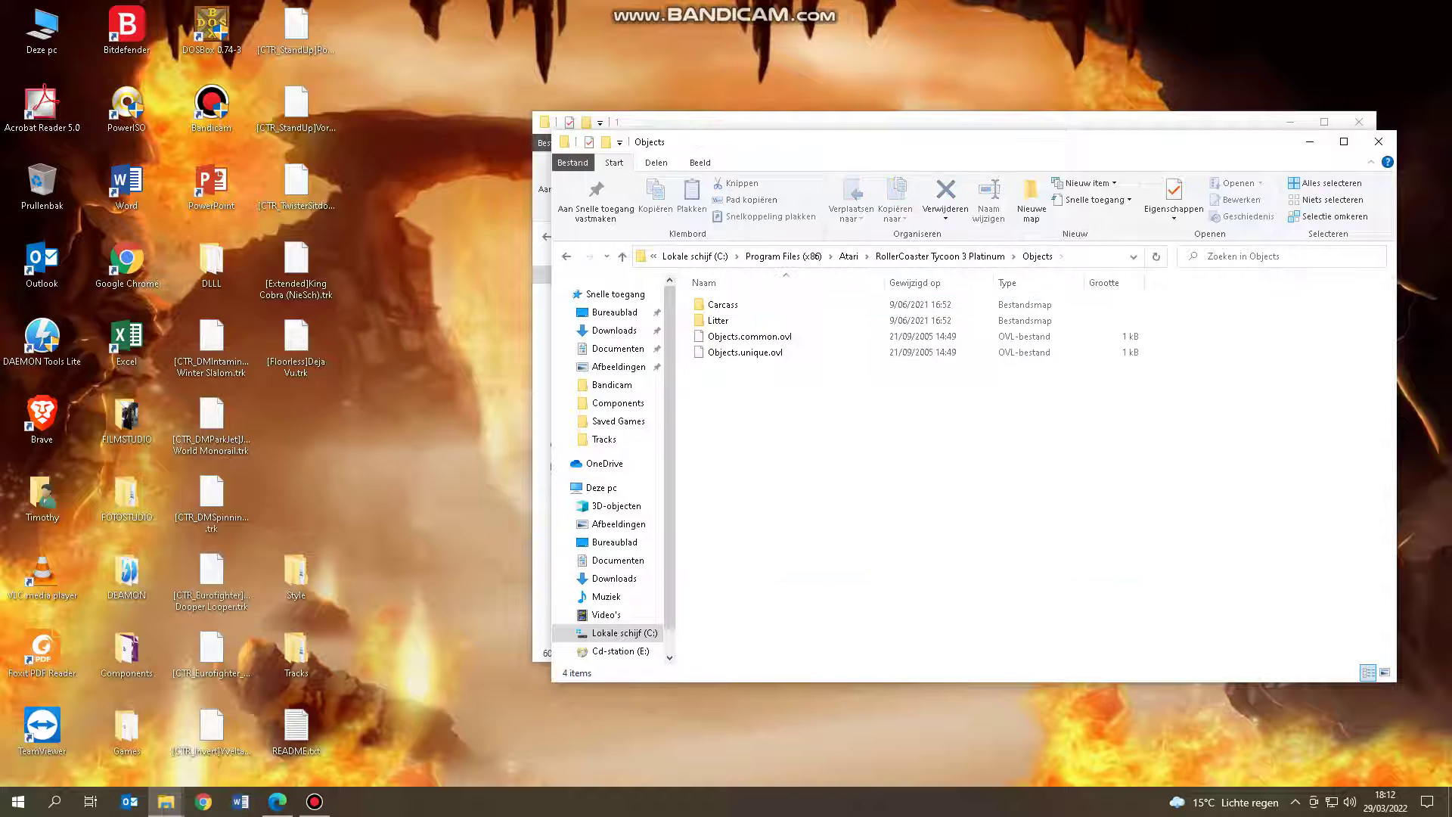
pyautogui.doubleClick(723, 305)
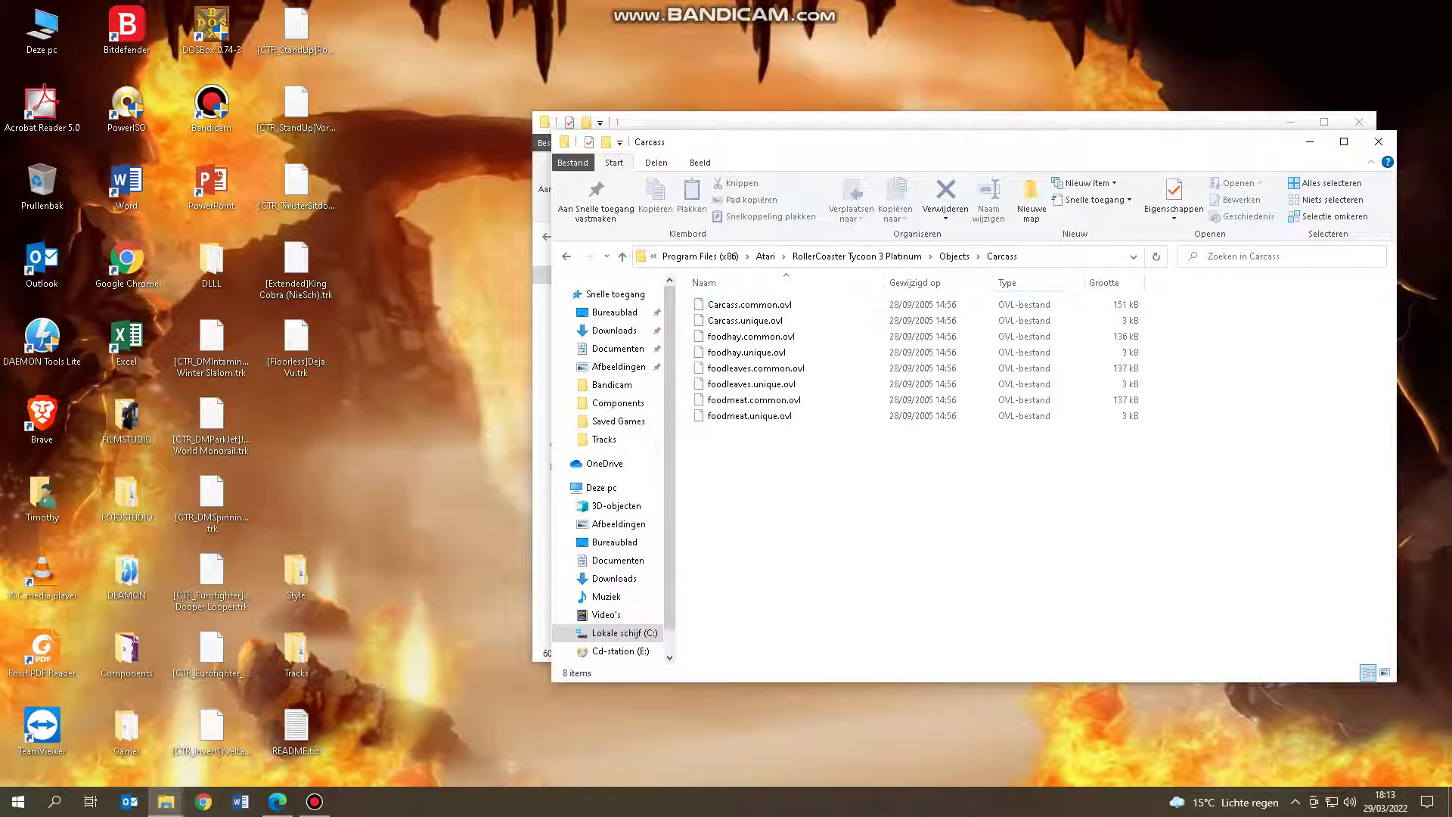
pyautogui.click(955, 256)
pyautogui.click(930, 256)
# Open the Themed folder inside the game's Style folder
pyautogui.scroll(-4, 922, 558)
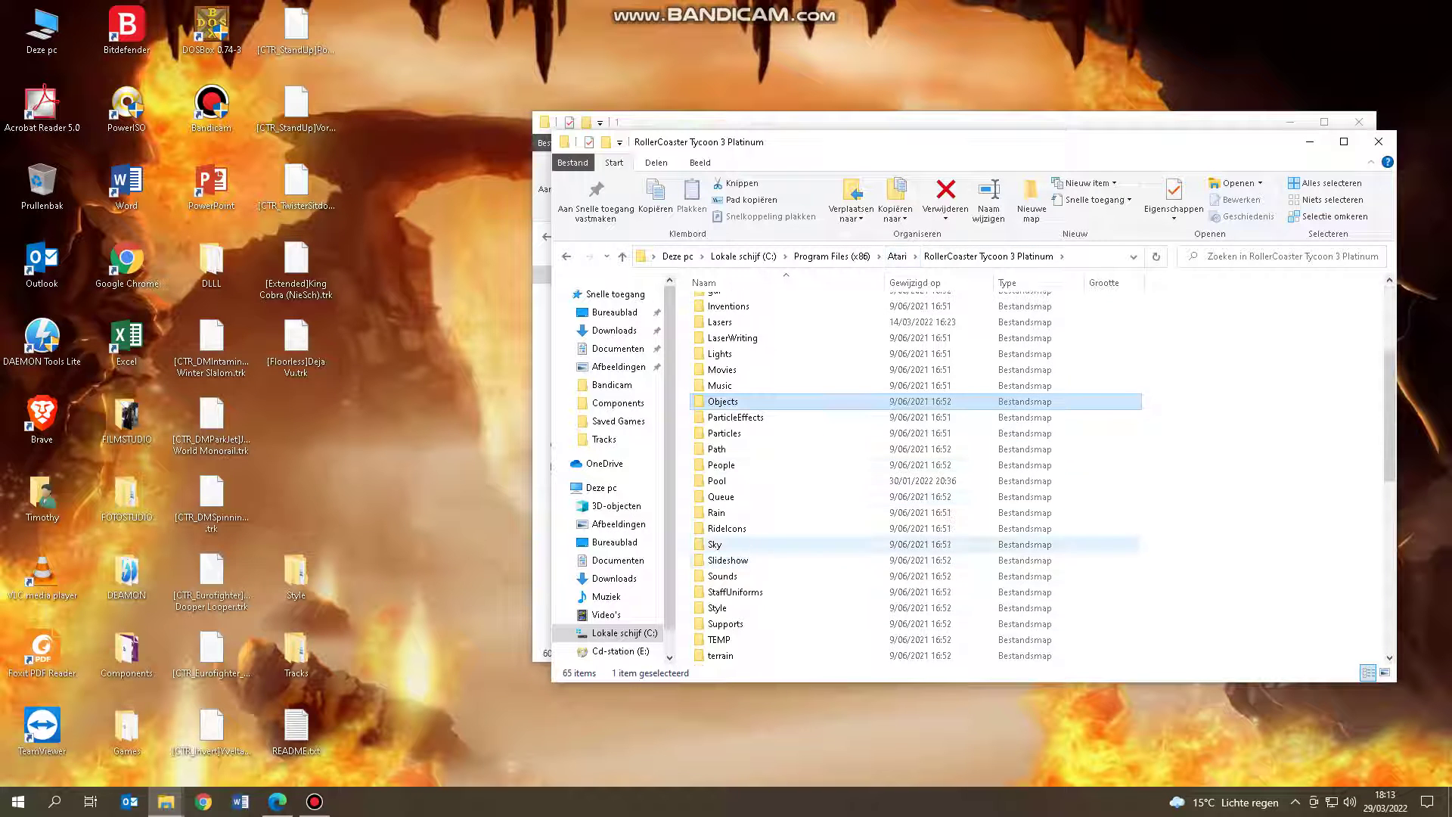
pyautogui.doubleClick(719, 607)
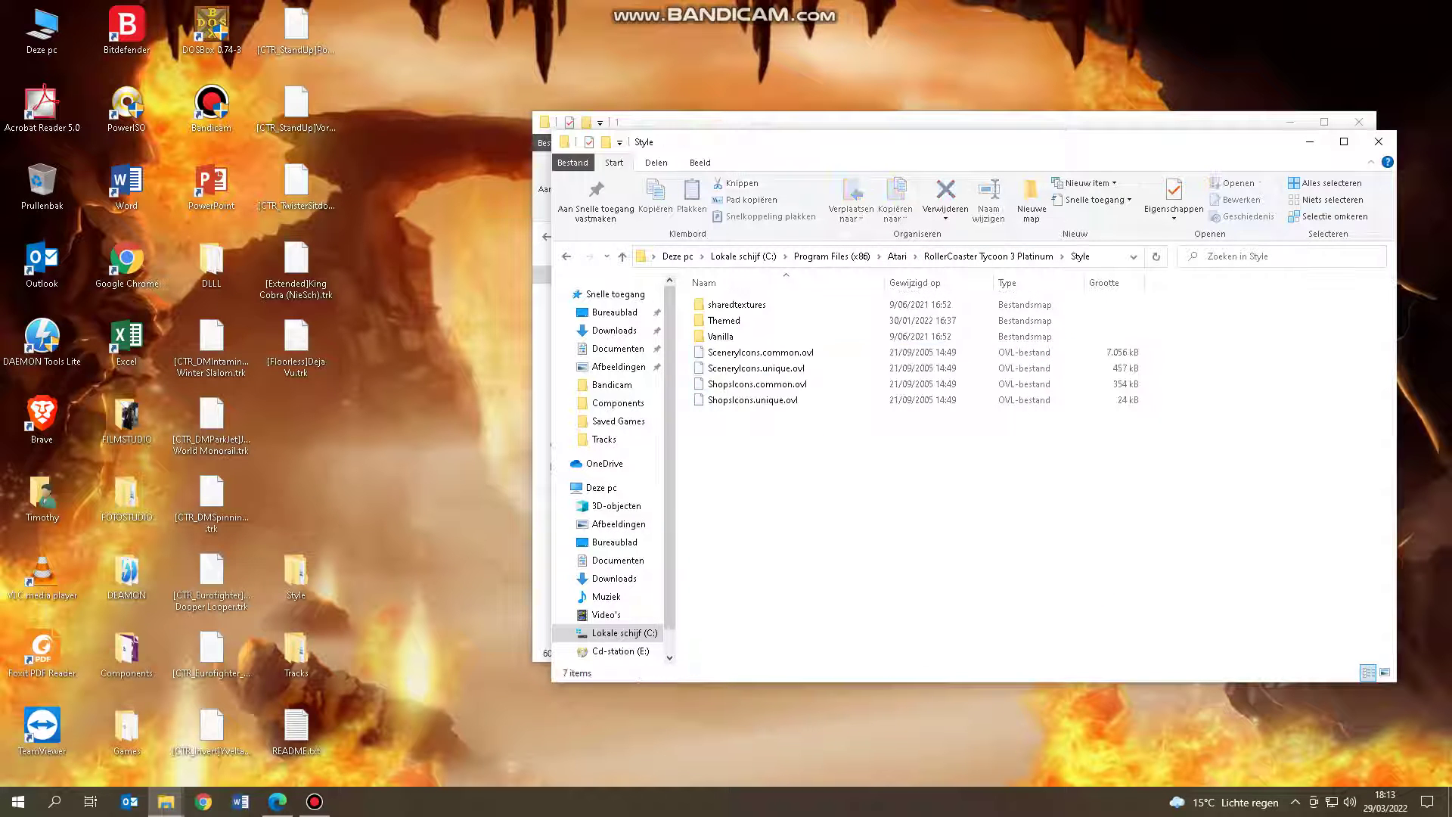
pyautogui.doubleClick(723, 320)
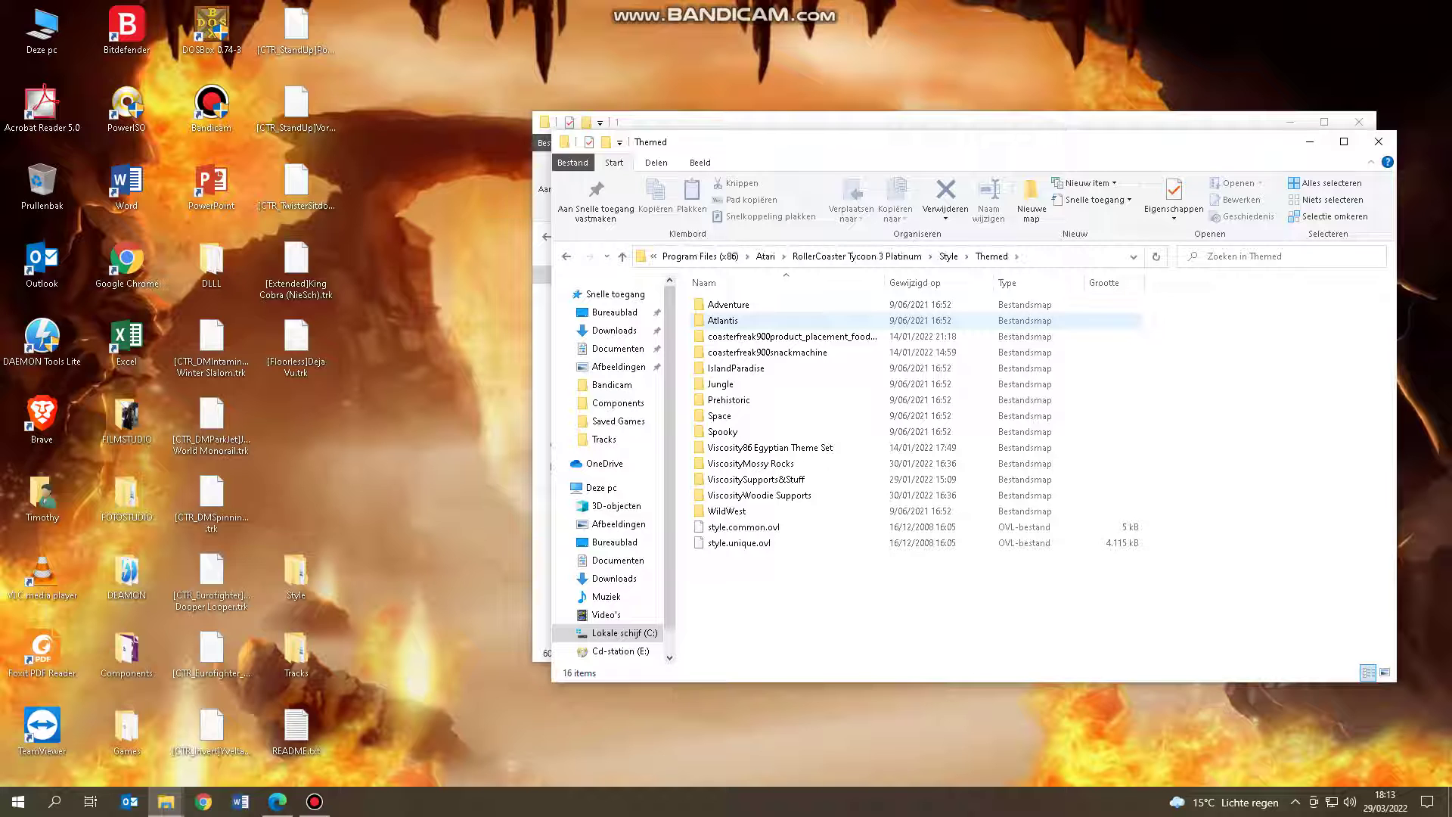
# Arrange the game's Themed window beside the DasMatze_CarnivalFestivalFloors window and look through the OVL files in its subfolder 1
pyautogui.moveTo(779, 156); pyautogui.dragTo(1082, 172)
pyautogui.click(768, 125)
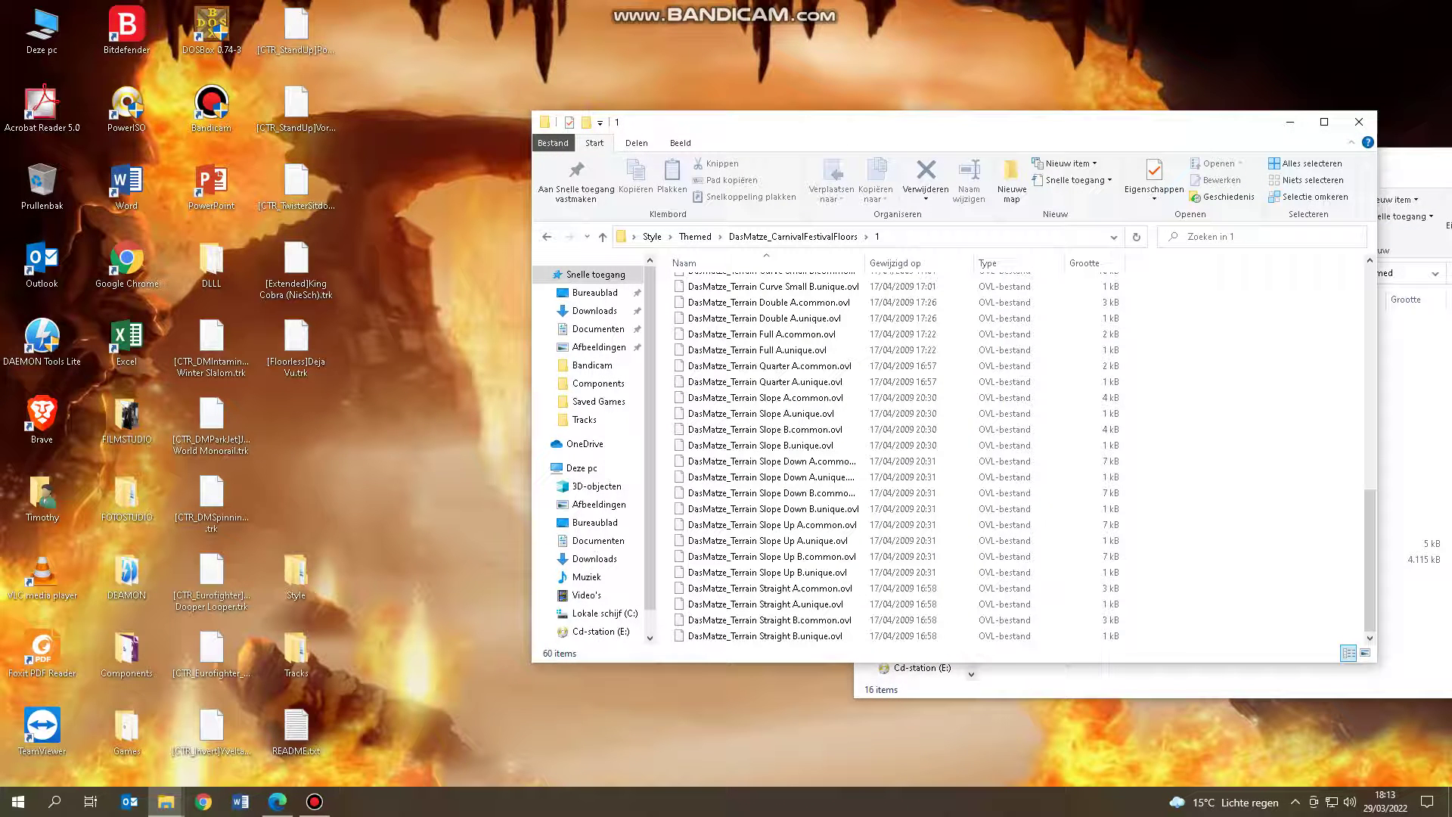
pyautogui.moveTo(791, 126); pyautogui.dragTo(480, 117)
pyautogui.scroll(12, 544, 435)
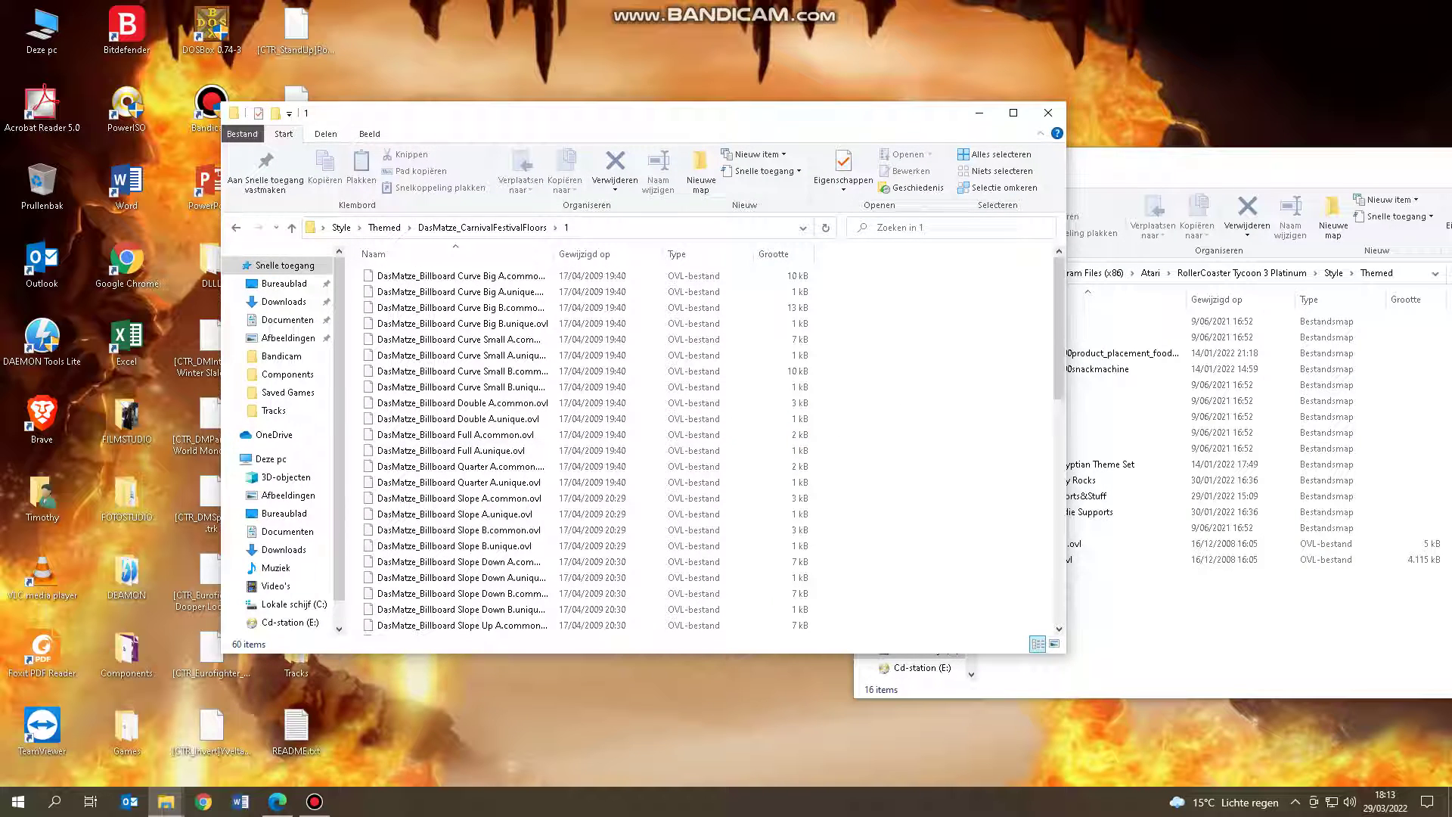
pyautogui.hotkey('alt', 'Tab')
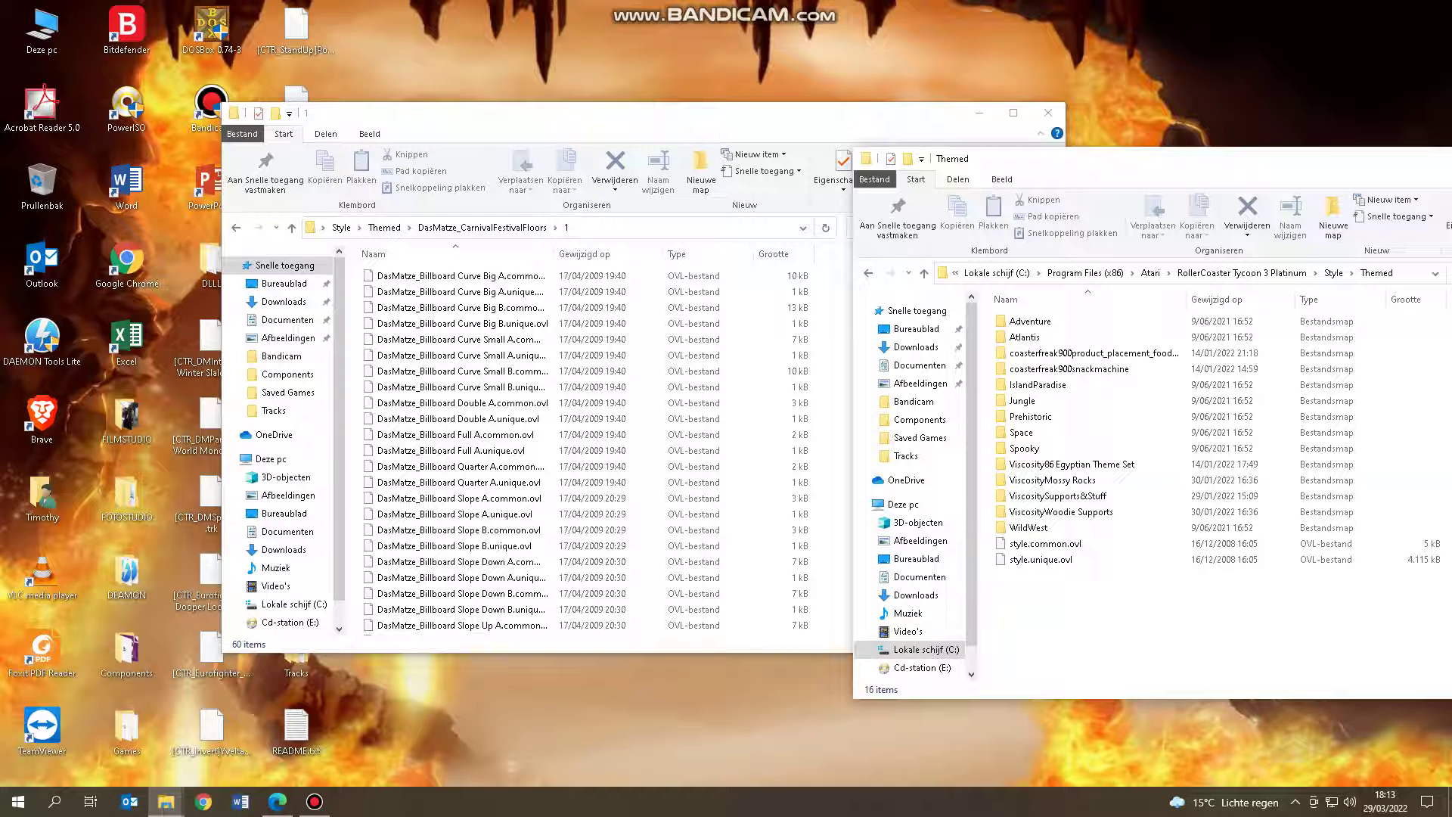
pyautogui.click(544, 467)
pyautogui.scroll(-6, 544, 454)
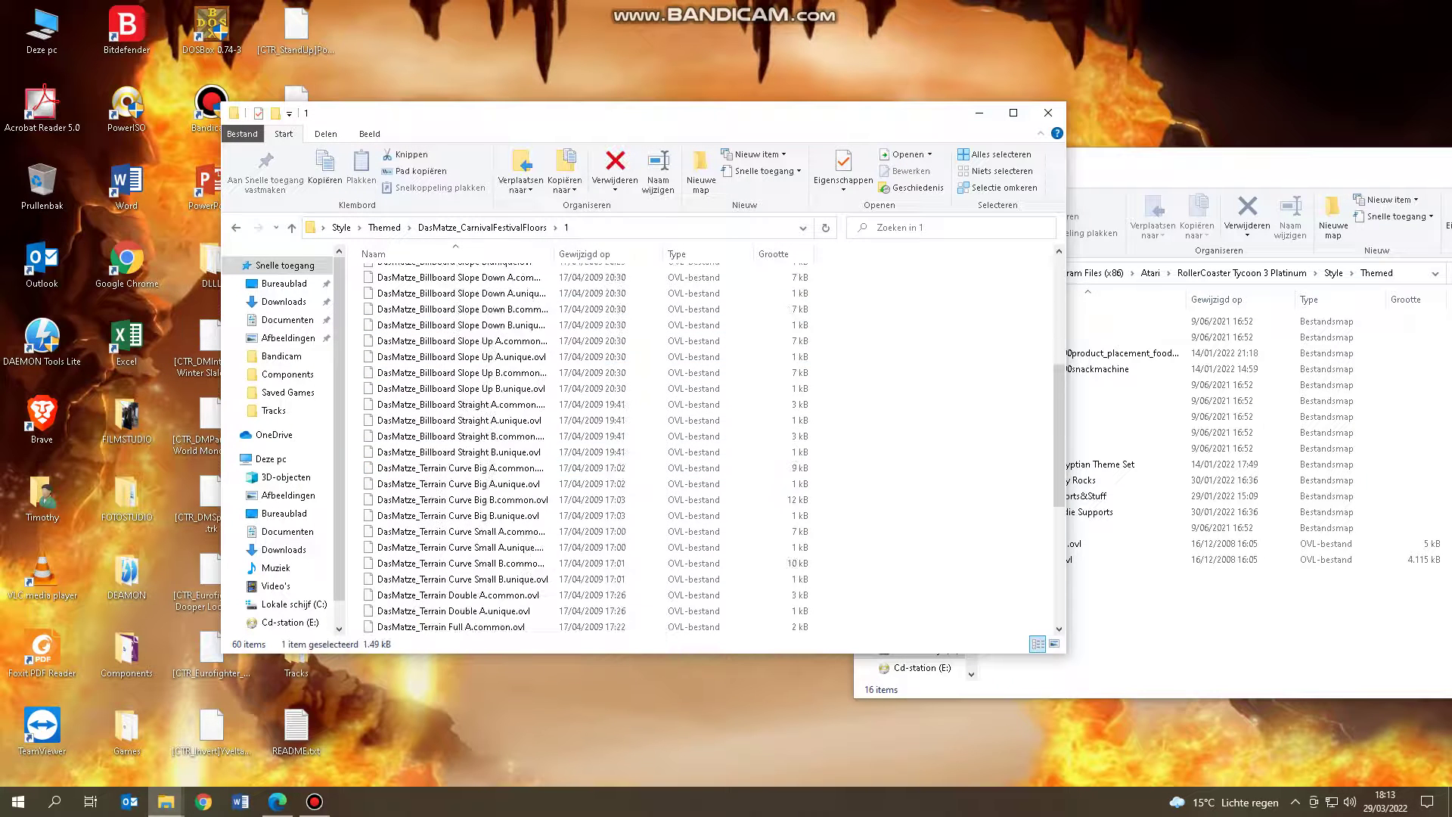
pyautogui.scroll(-6, 529, 446)
pyautogui.scroll(13, 907, 446)
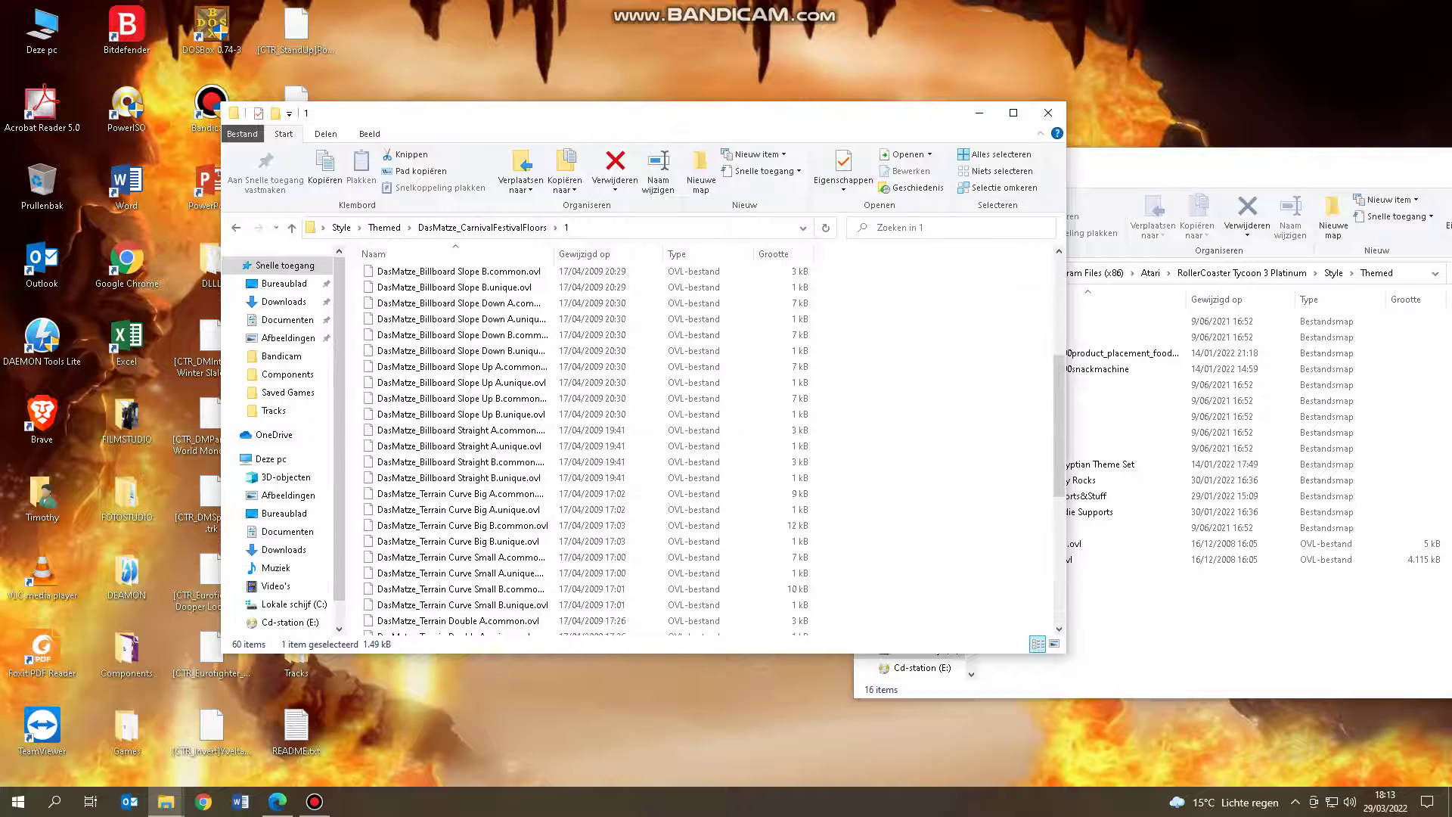
pyautogui.click(907, 447)
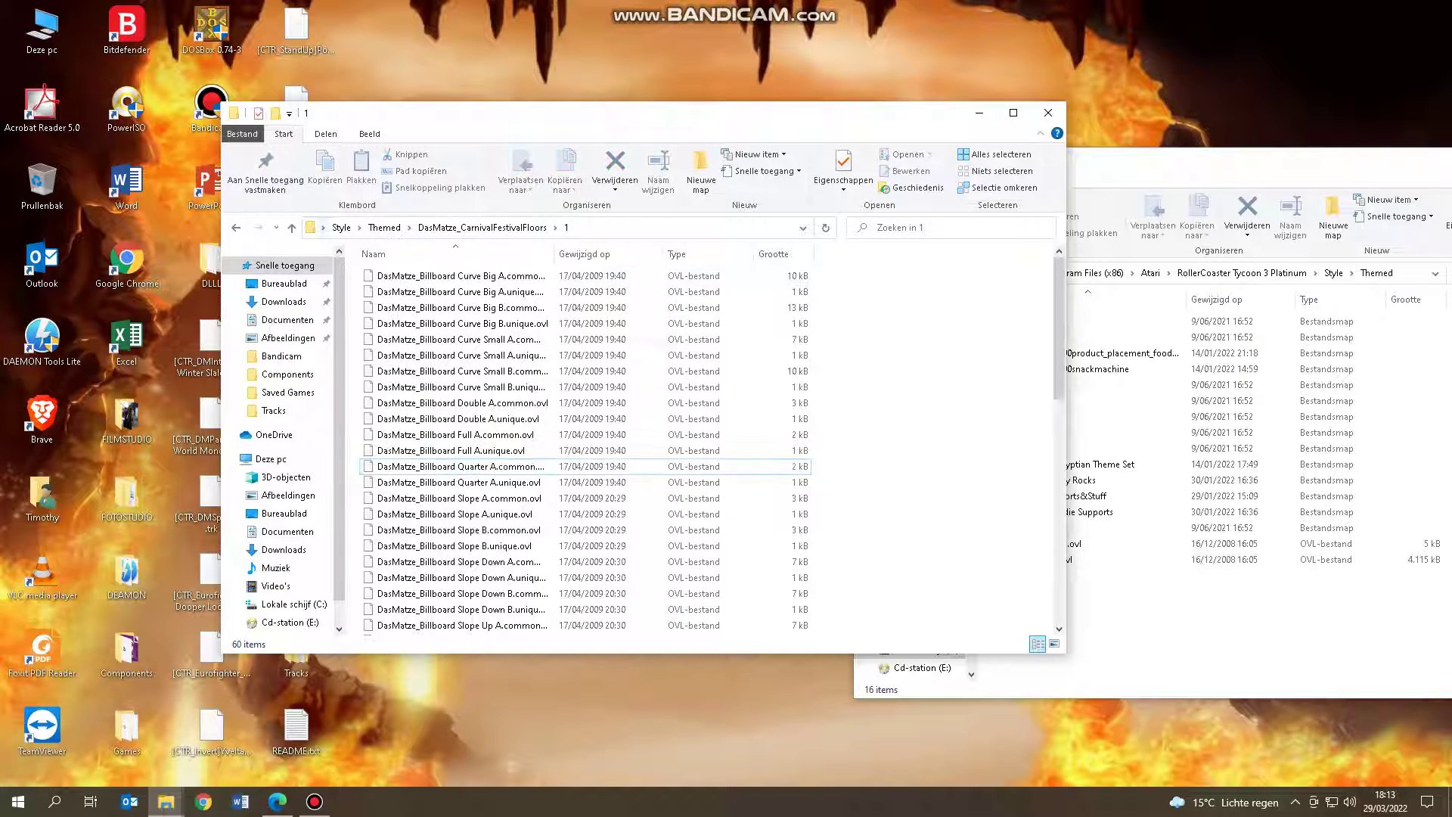
# Move the DasMatze_CarnivalFestivalFloors folder into the game's Style\Themed folder with administrator permission, and close the source window
pyautogui.click(384, 227)
pyautogui.click(341, 226)
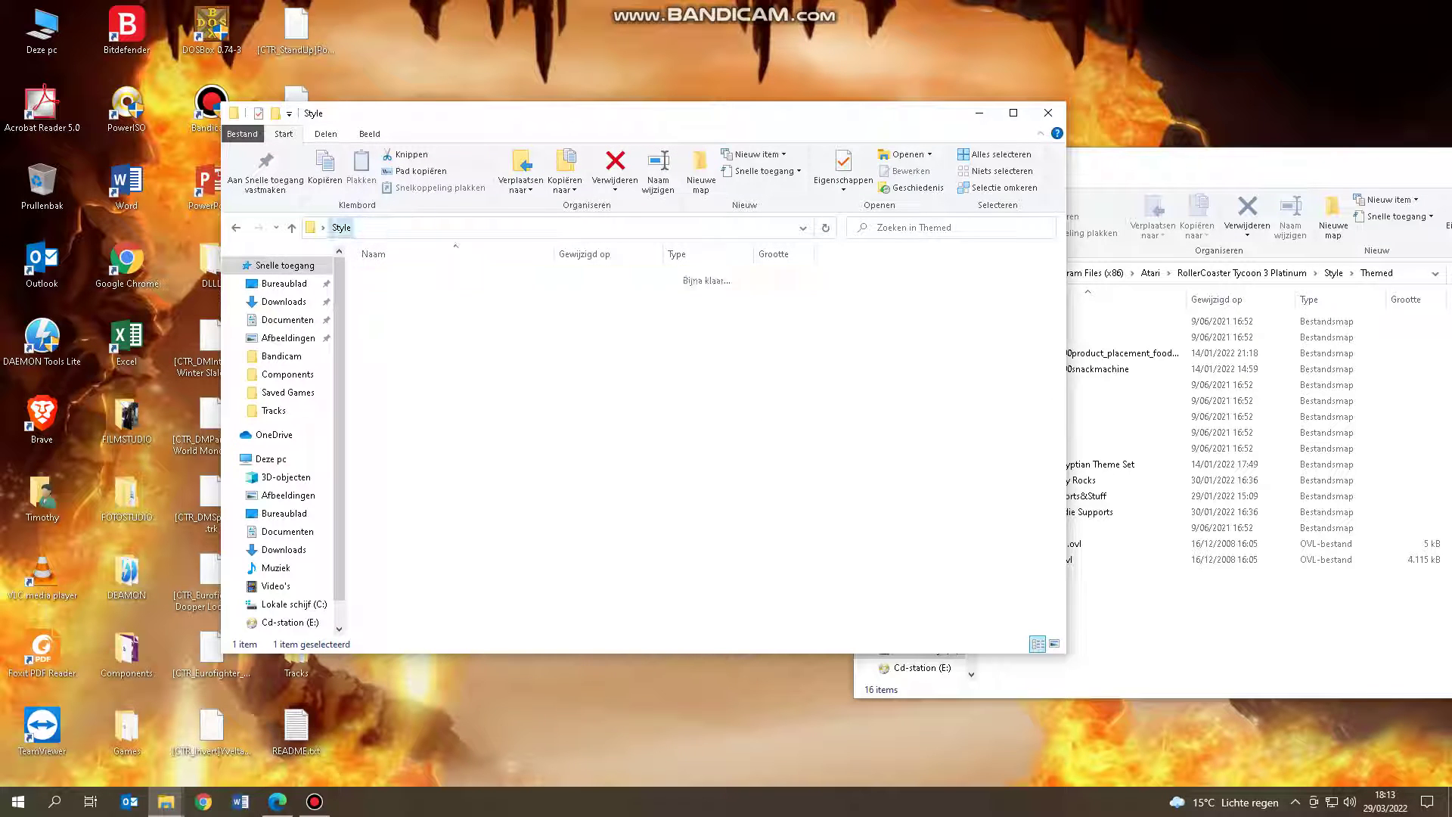
pyautogui.doubleClick(394, 275)
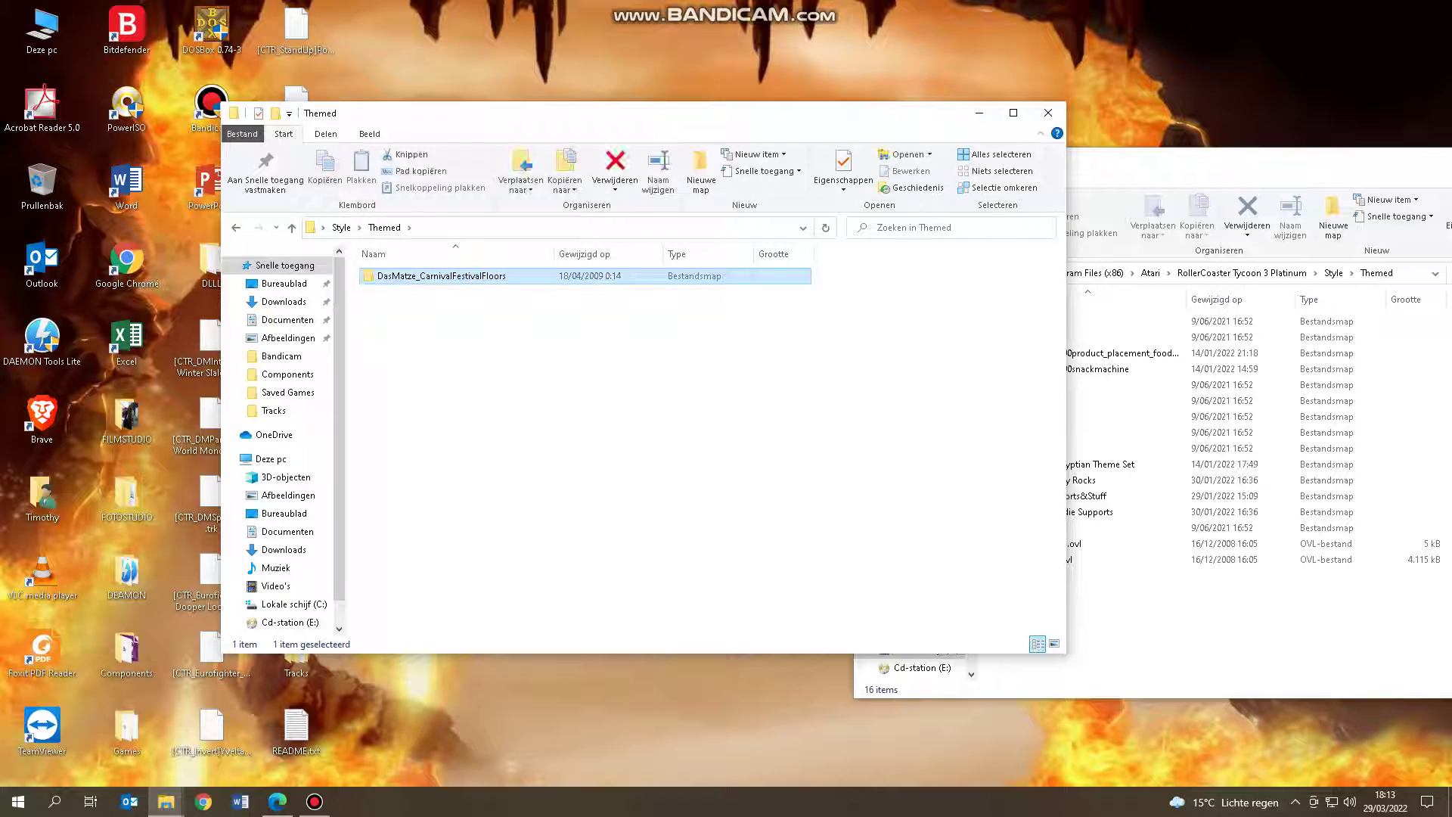
pyautogui.moveTo(441, 275); pyautogui.dragTo(1210, 605)
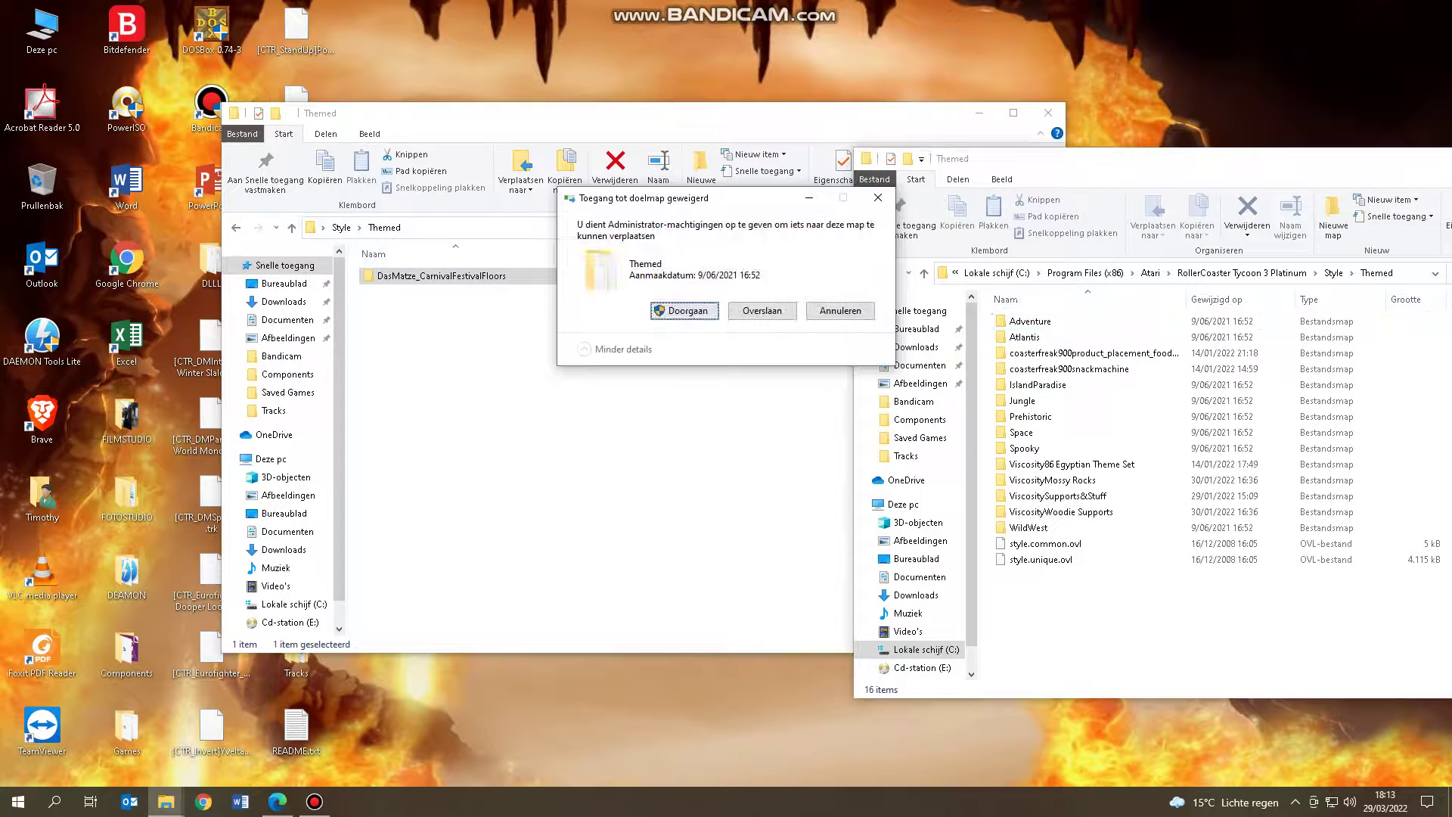
pyautogui.press('Return')
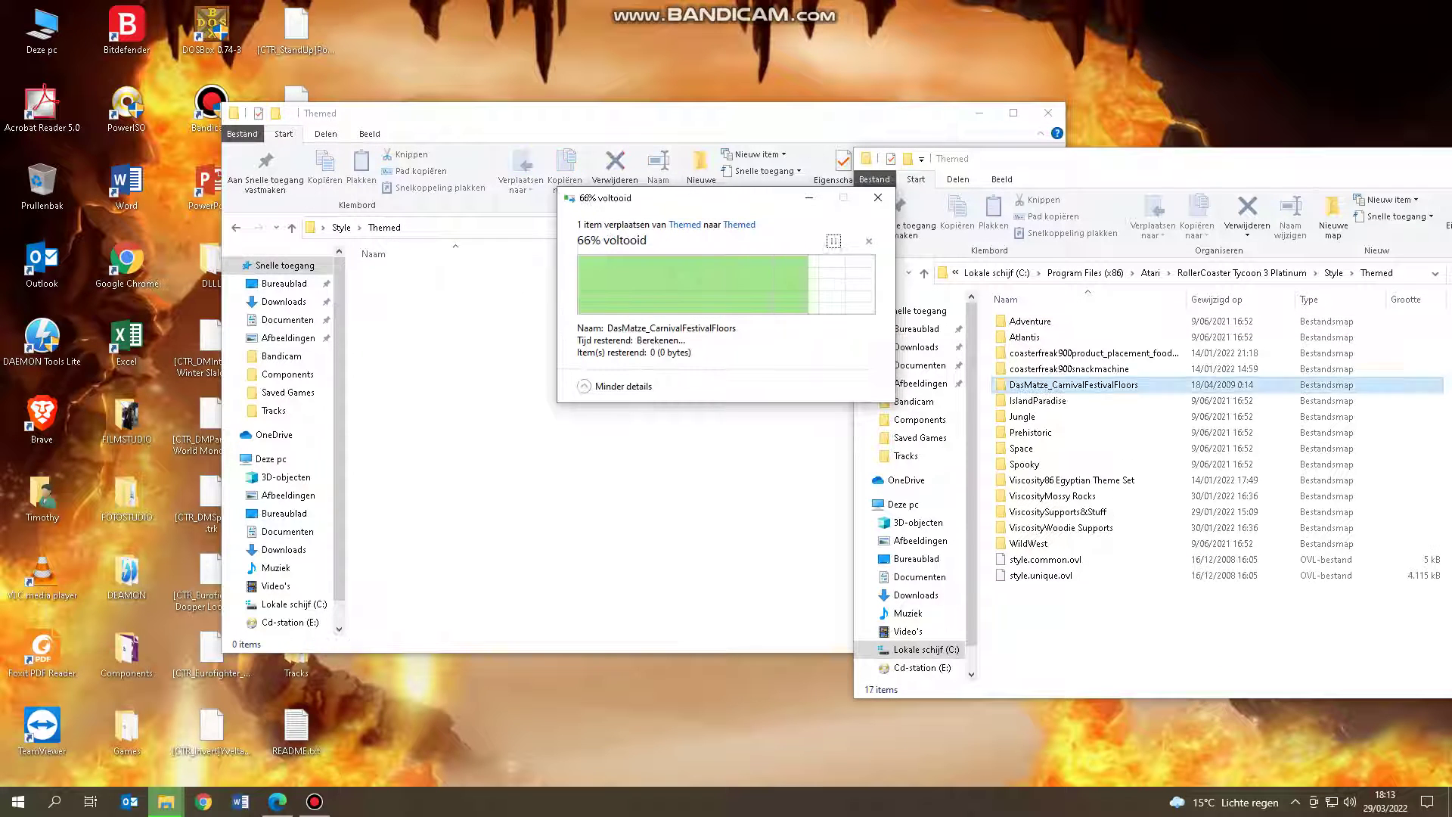
pyautogui.click(1048, 112)
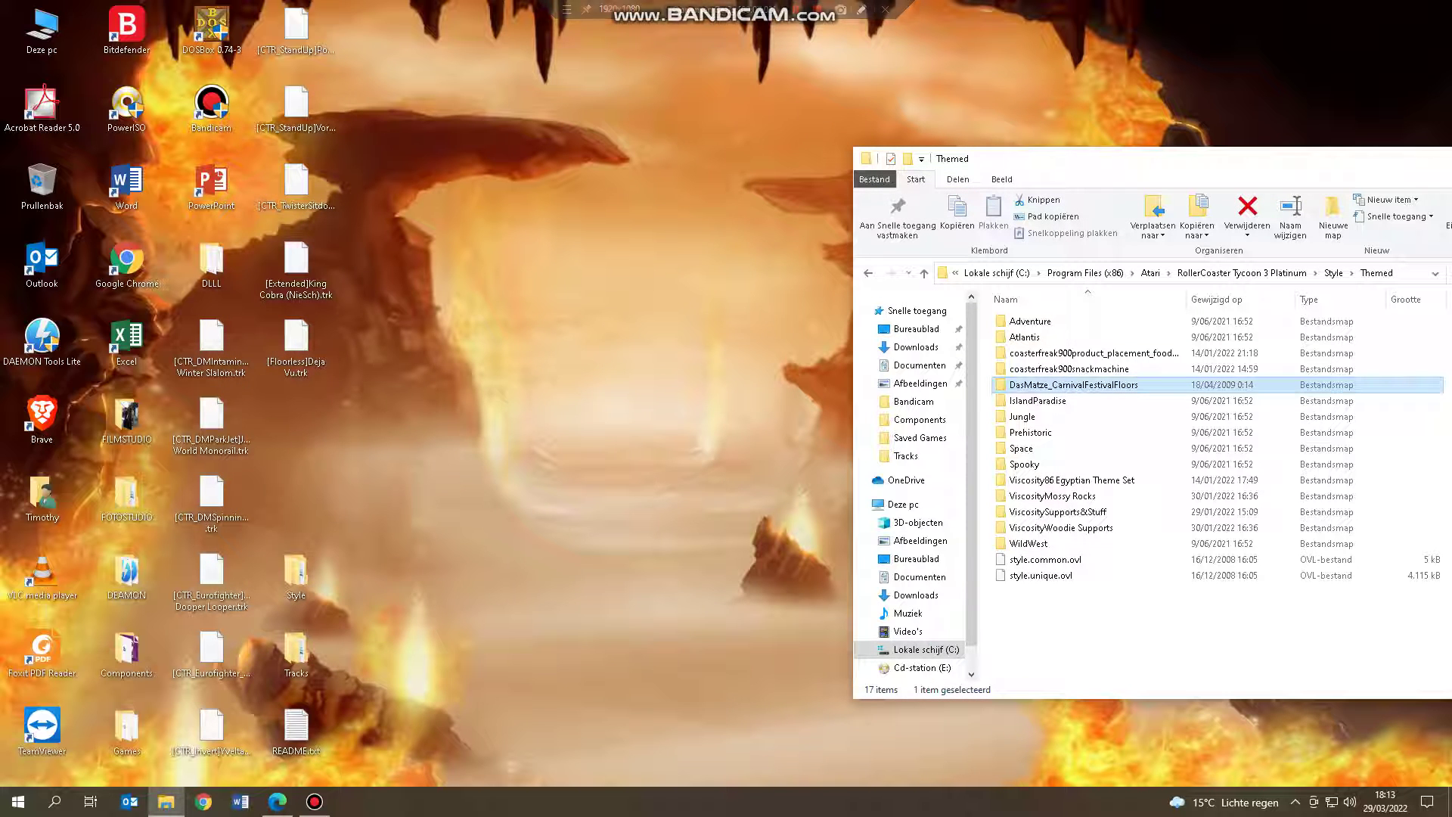
# Check the contents of the Themed subfolder in the desktop's Style folder, and close its window
pyautogui.click(296, 576)
pyautogui.doubleClick(296, 574)
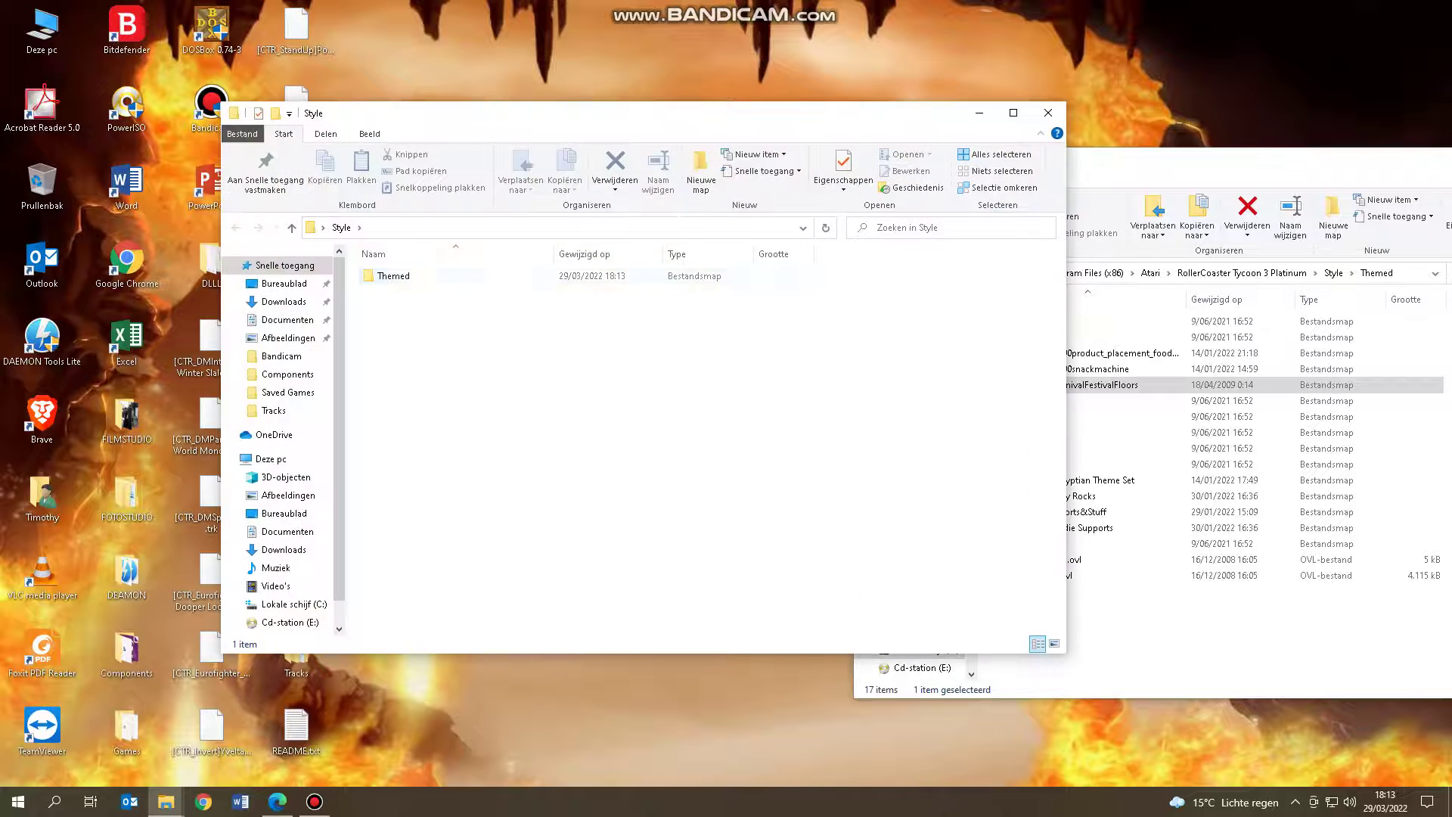
pyautogui.doubleClick(382, 280)
pyautogui.click(1048, 113)
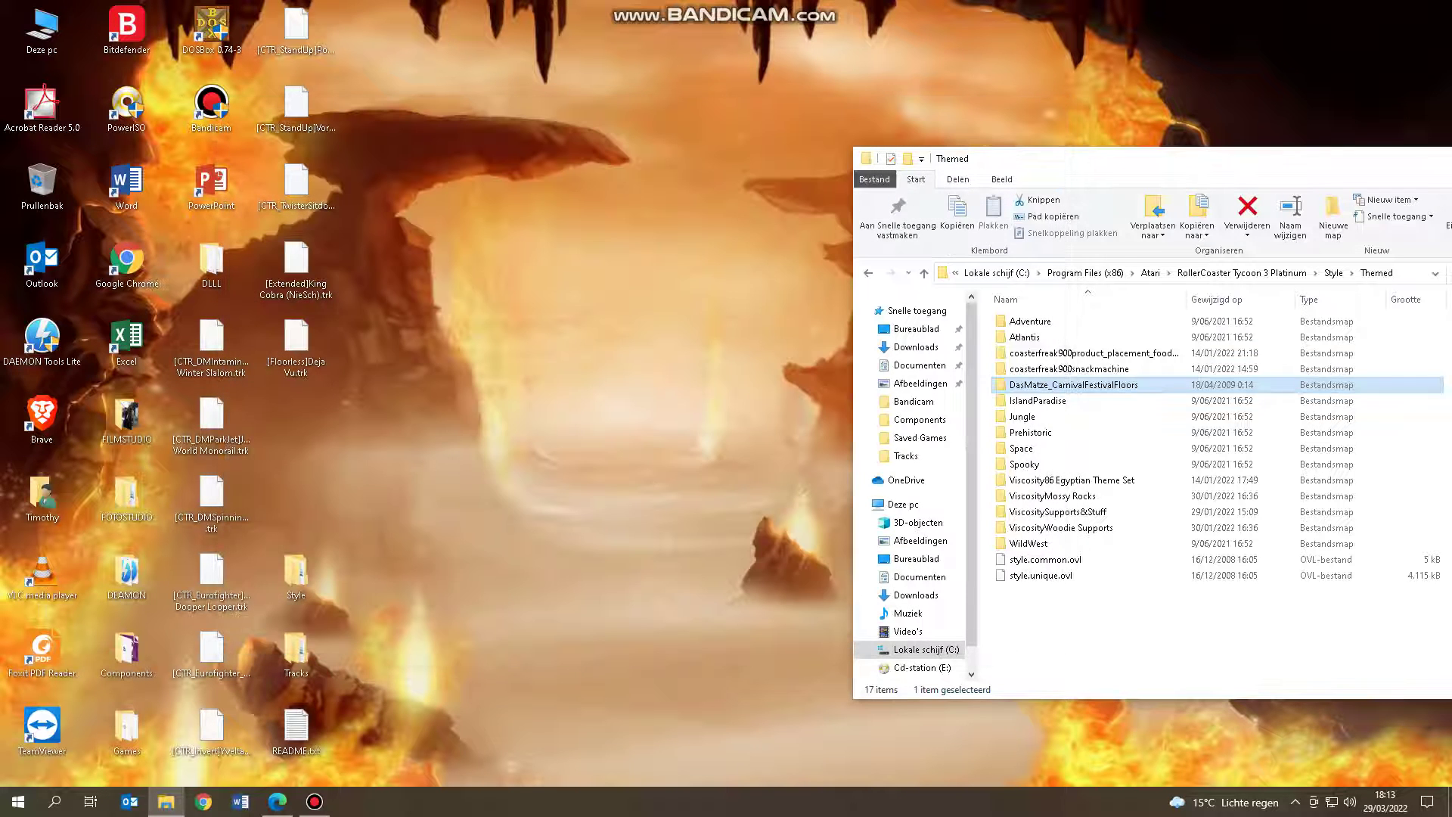
# Delete the Style folder from the desktop and permanently empty the Recycle Bin
pyautogui.click(296, 575)
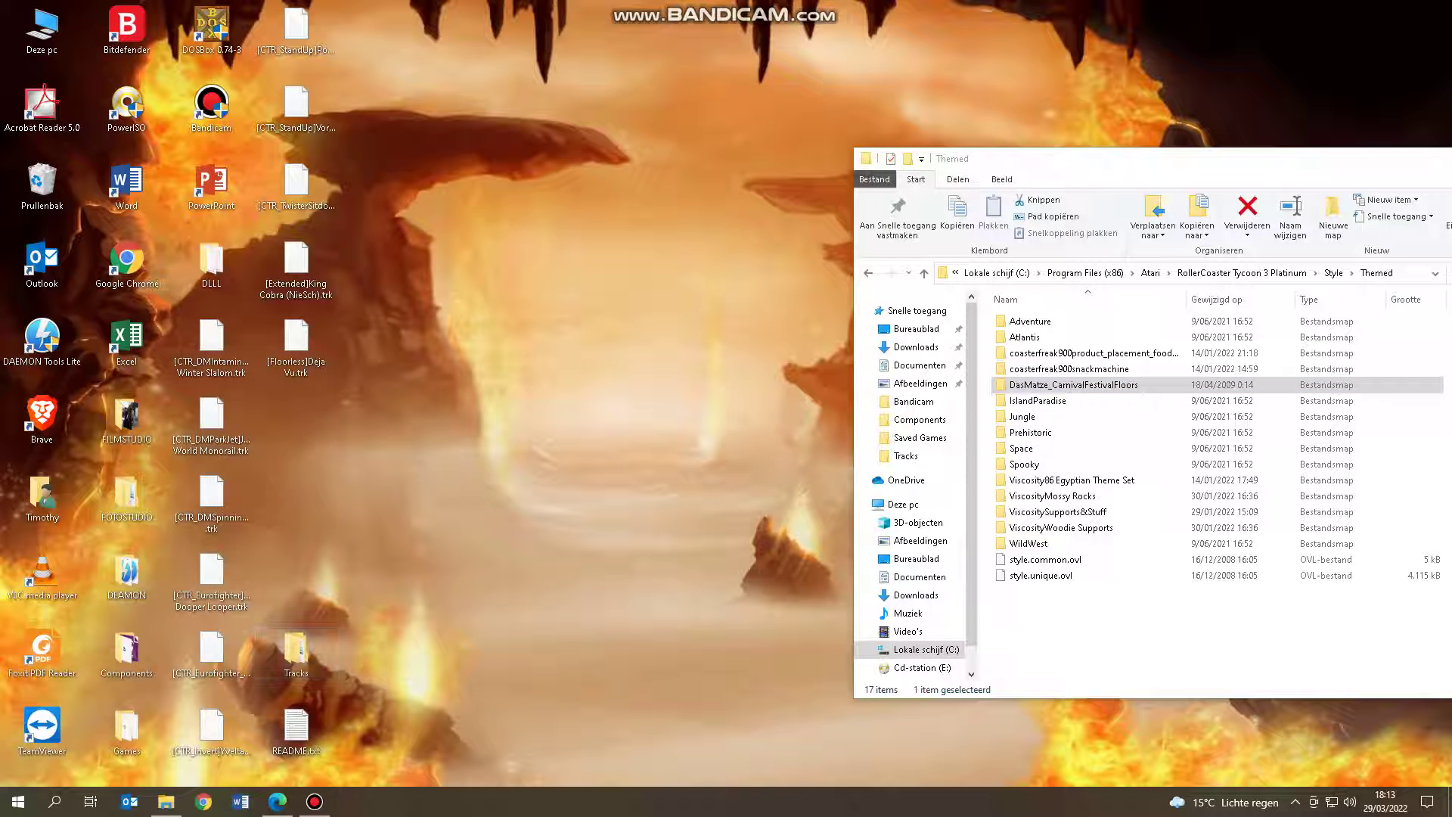
pyautogui.rightClick(26, 181)
pyautogui.click(93, 205)
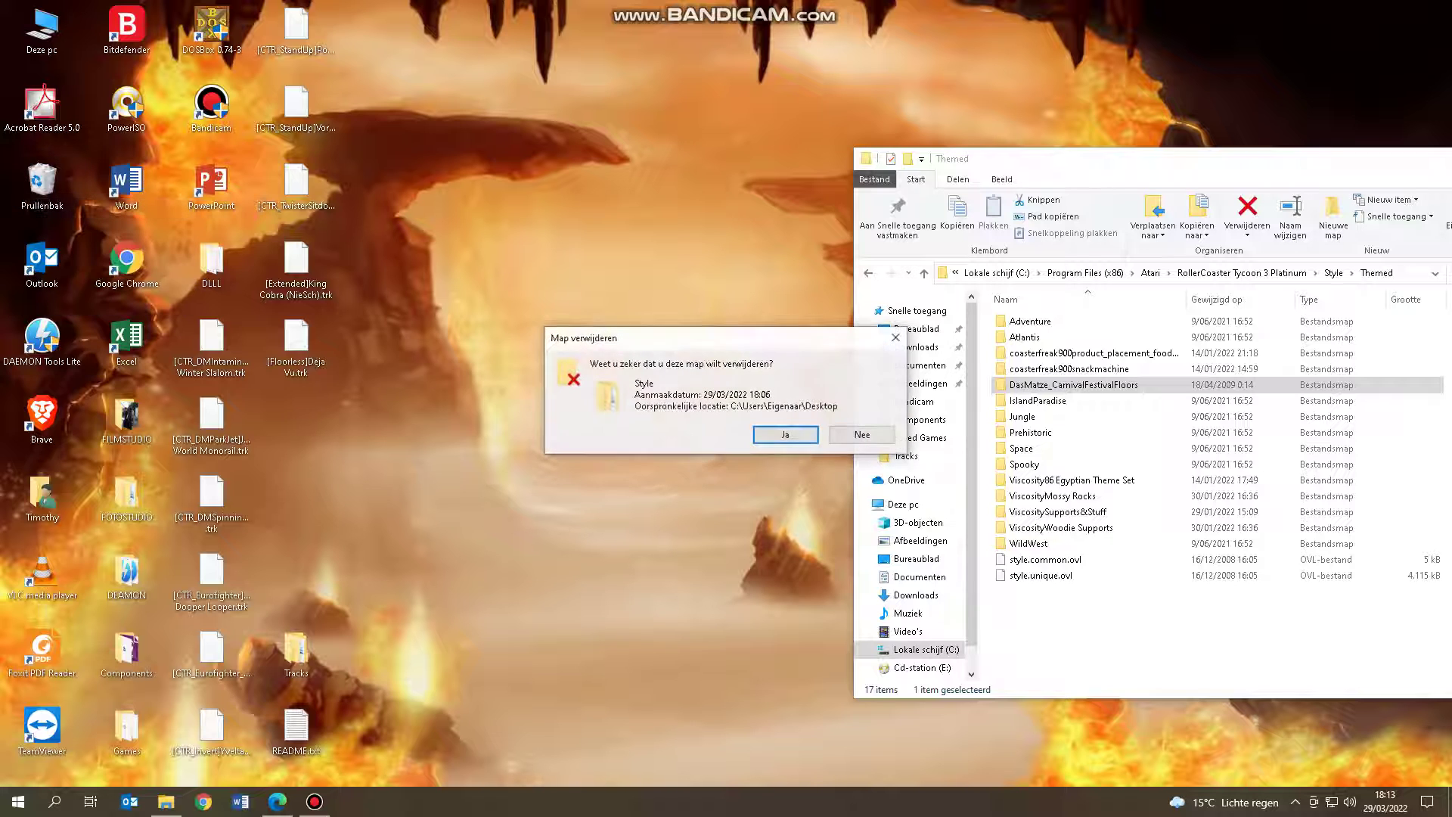
pyautogui.click(786, 434)
# Bring the game's Themed window fully into view and inspect the CTR_DasMatze_CarnavalFestival folder in the desktop's Tracks\TrackedRides folder
pyautogui.moveTo(1086, 163); pyautogui.dragTo(811, 100)
pyautogui.doubleClick(296, 650)
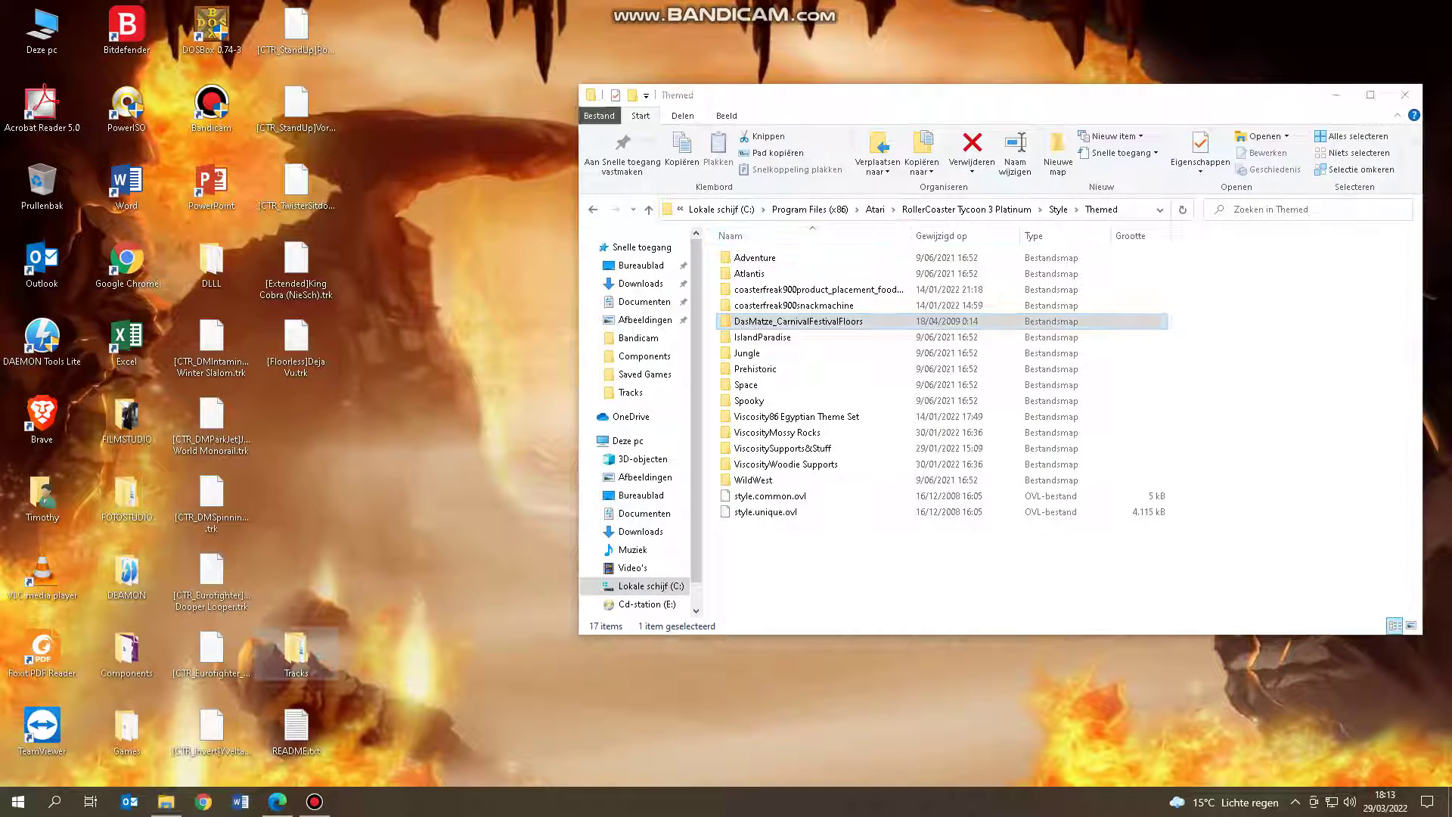
pyautogui.doubleClick(781, 278)
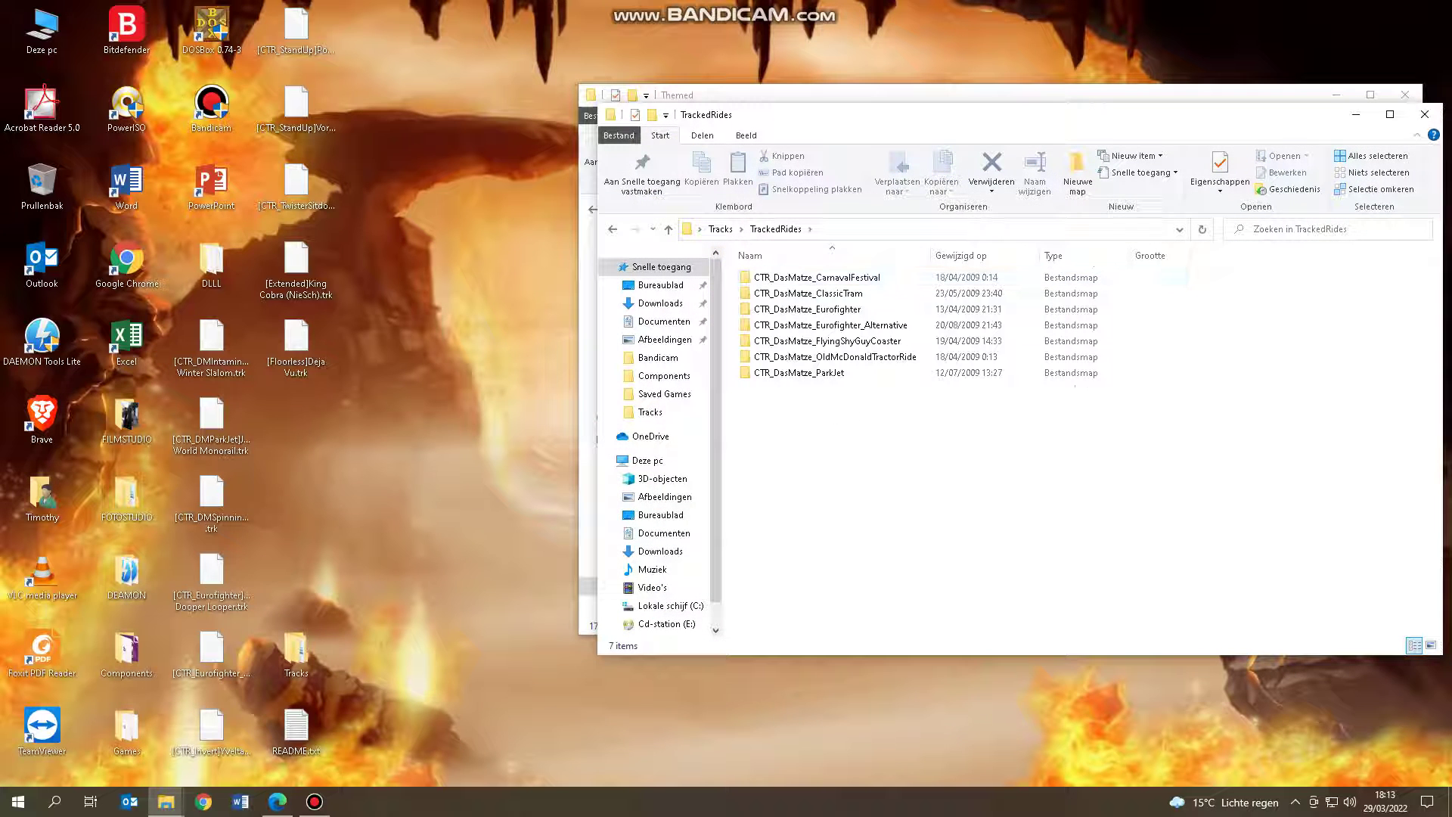
pyautogui.doubleClick(779, 277)
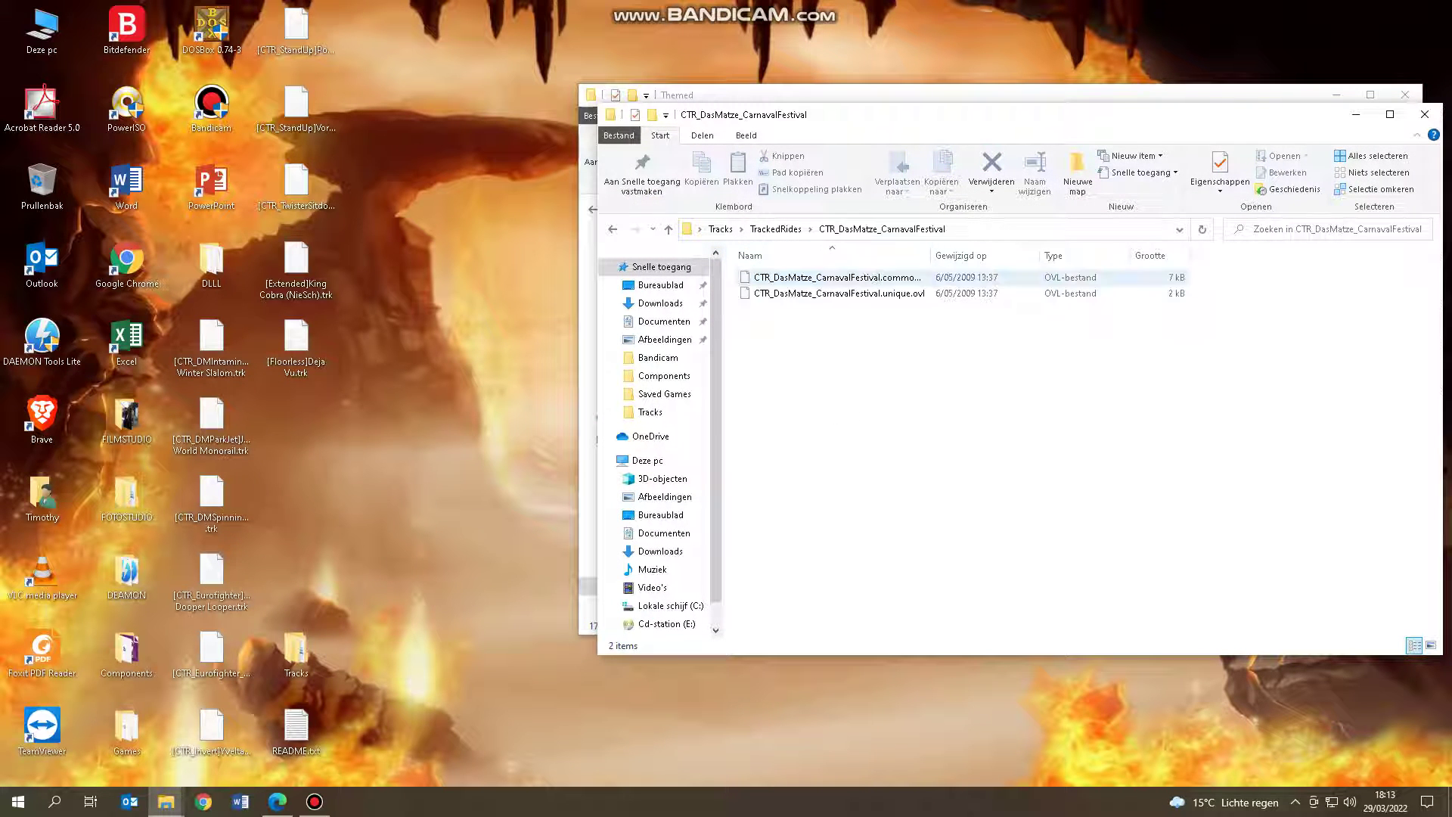
pyautogui.click(776, 229)
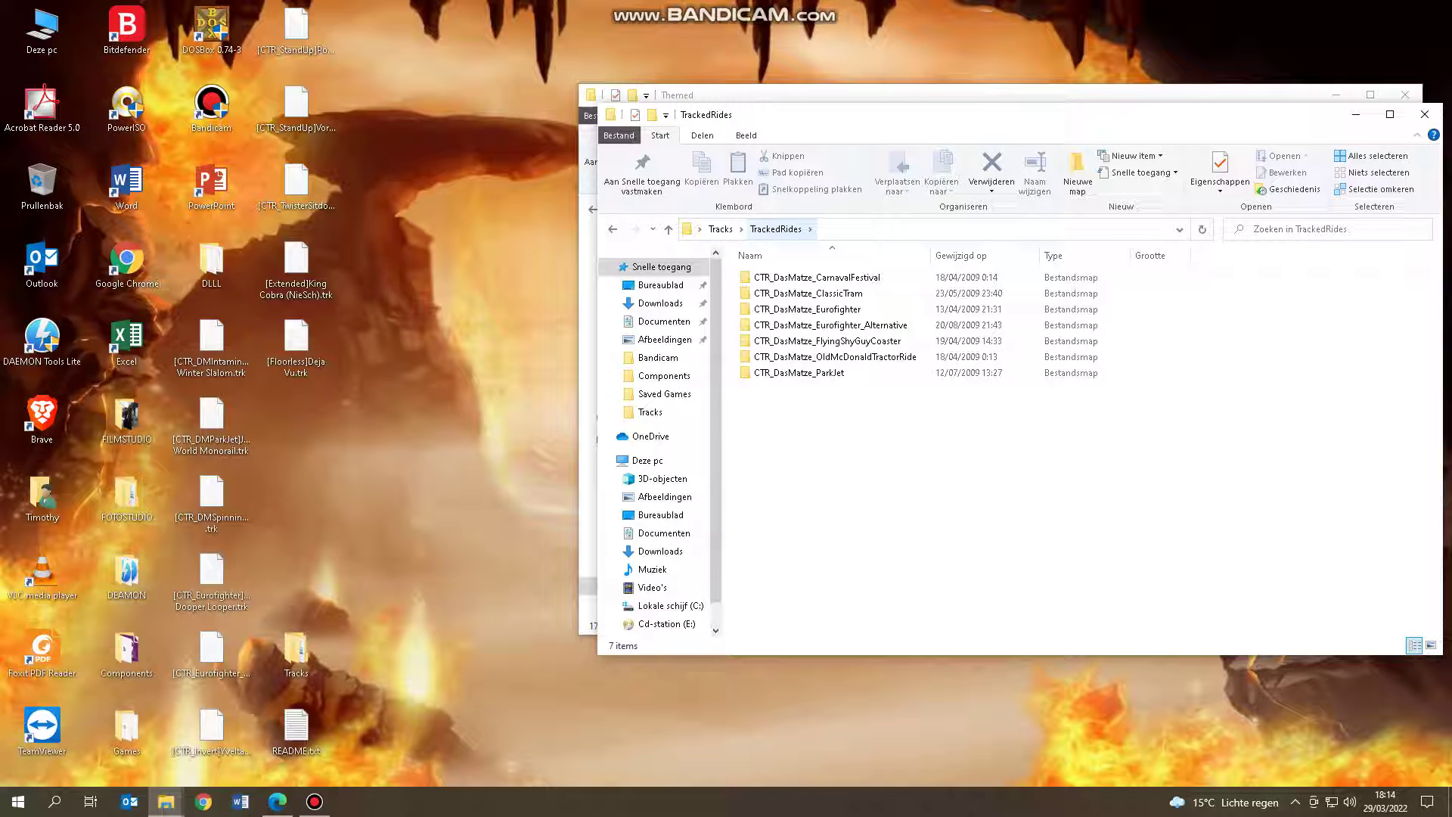
# Open the desktop's Tracks\TrackedRides folder in a separate window beside the game folder, and close the duplicate TrackedRides window
pyautogui.doubleClick(296, 651)
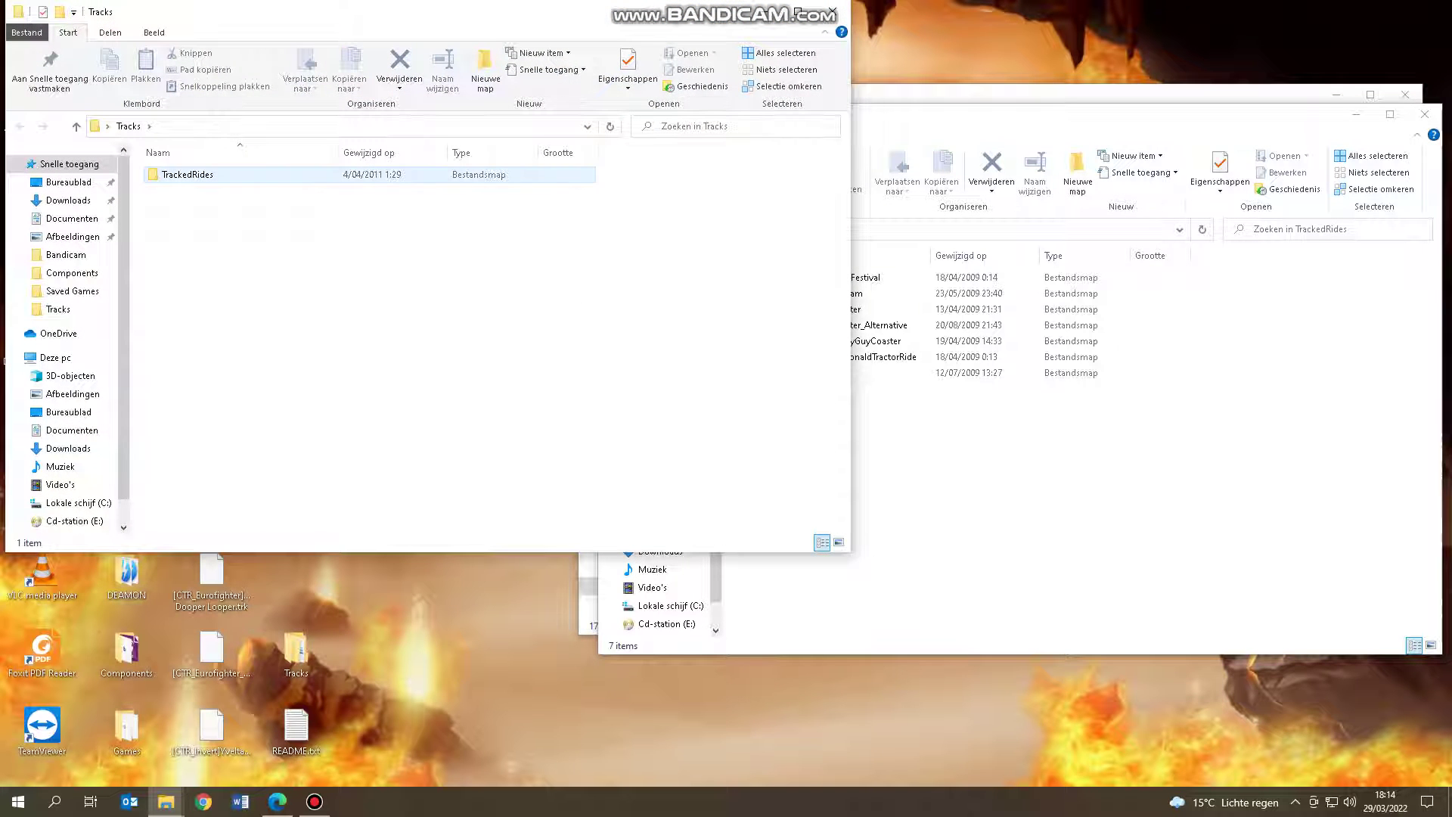
pyautogui.press('Return')
pyautogui.hotkey('alt', 'Tab')
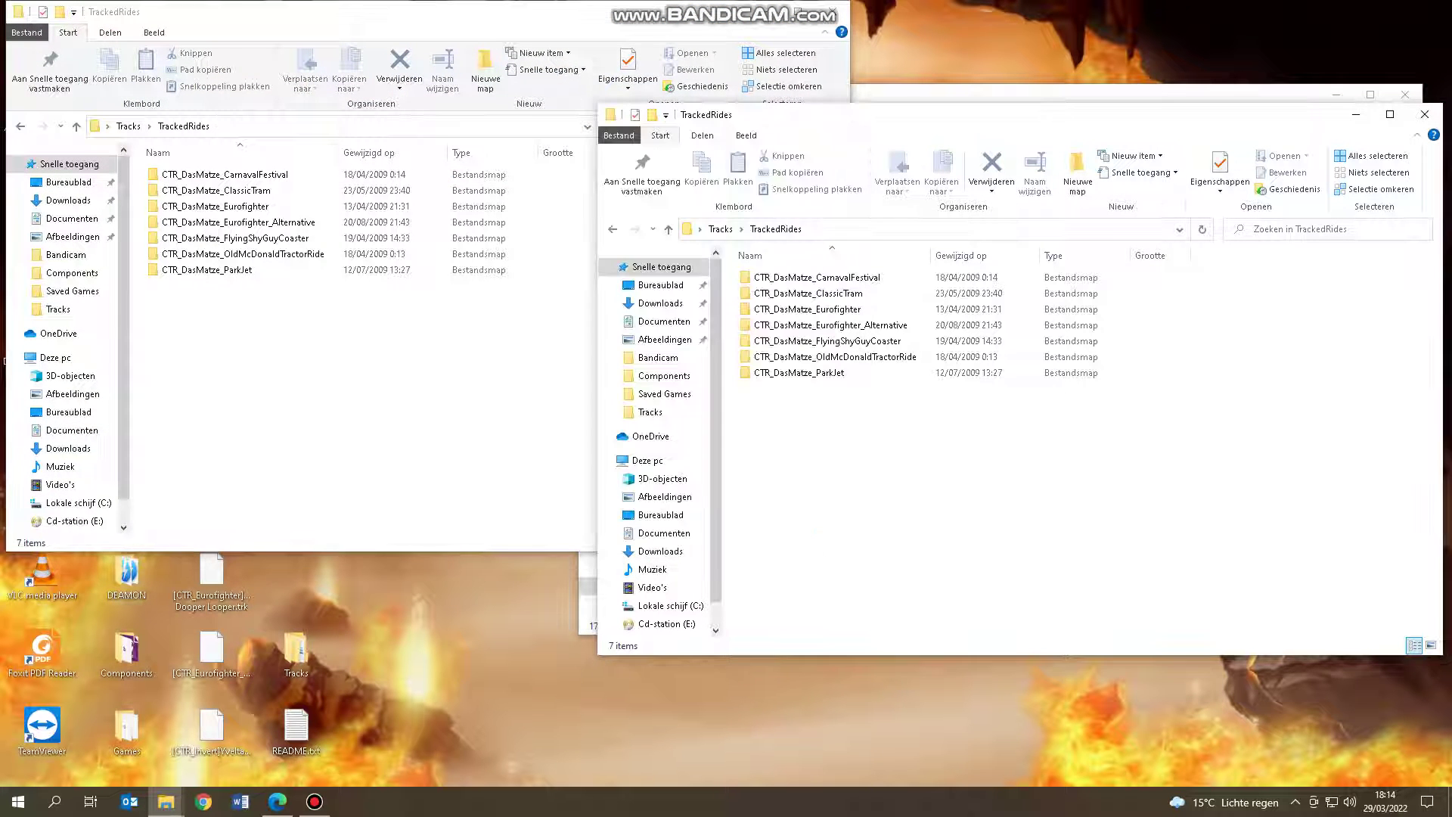
pyautogui.hotkey('alt', 'Tab')
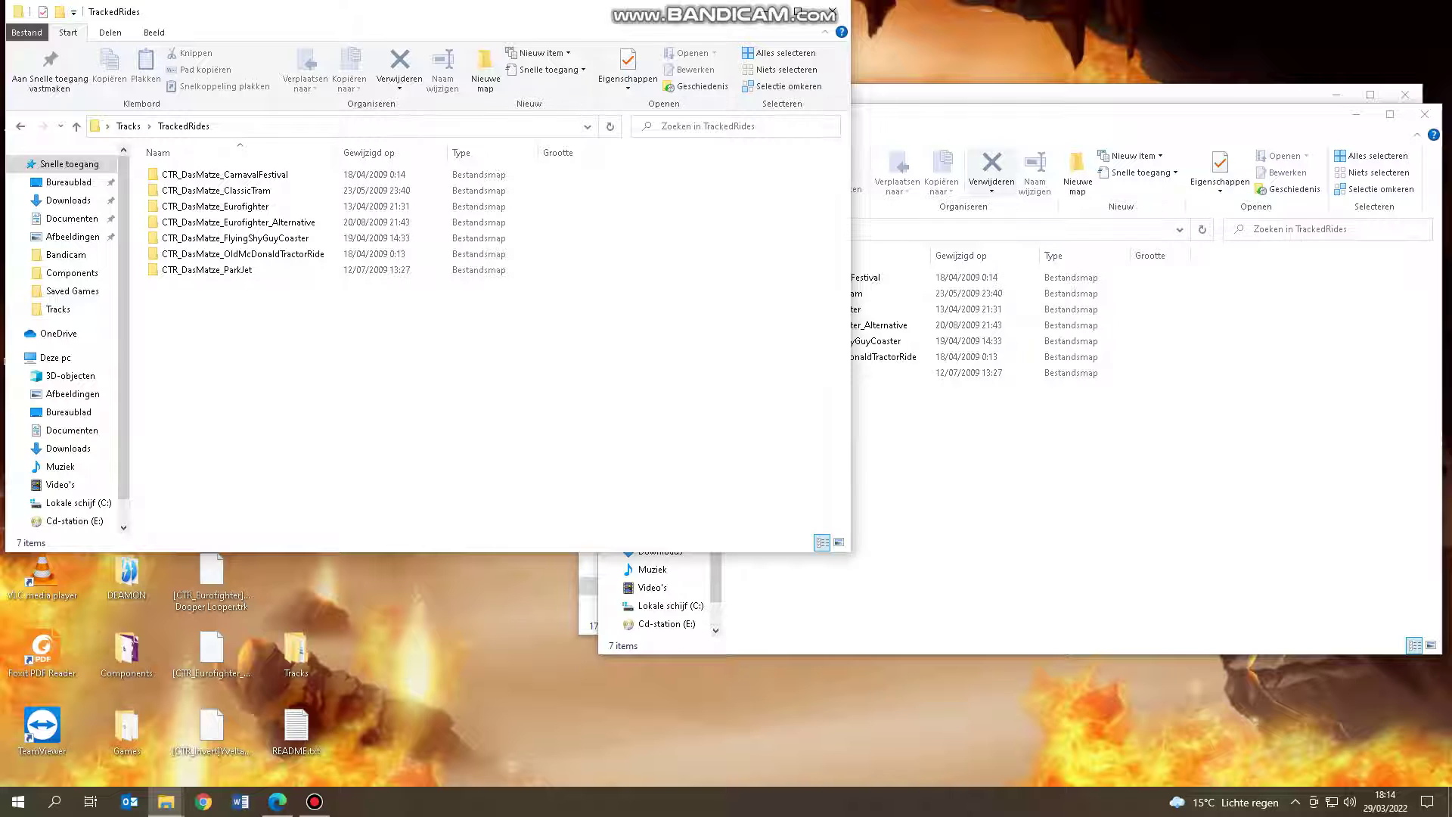
pyautogui.moveTo(1134, 114); pyautogui.dragTo(1120, 233)
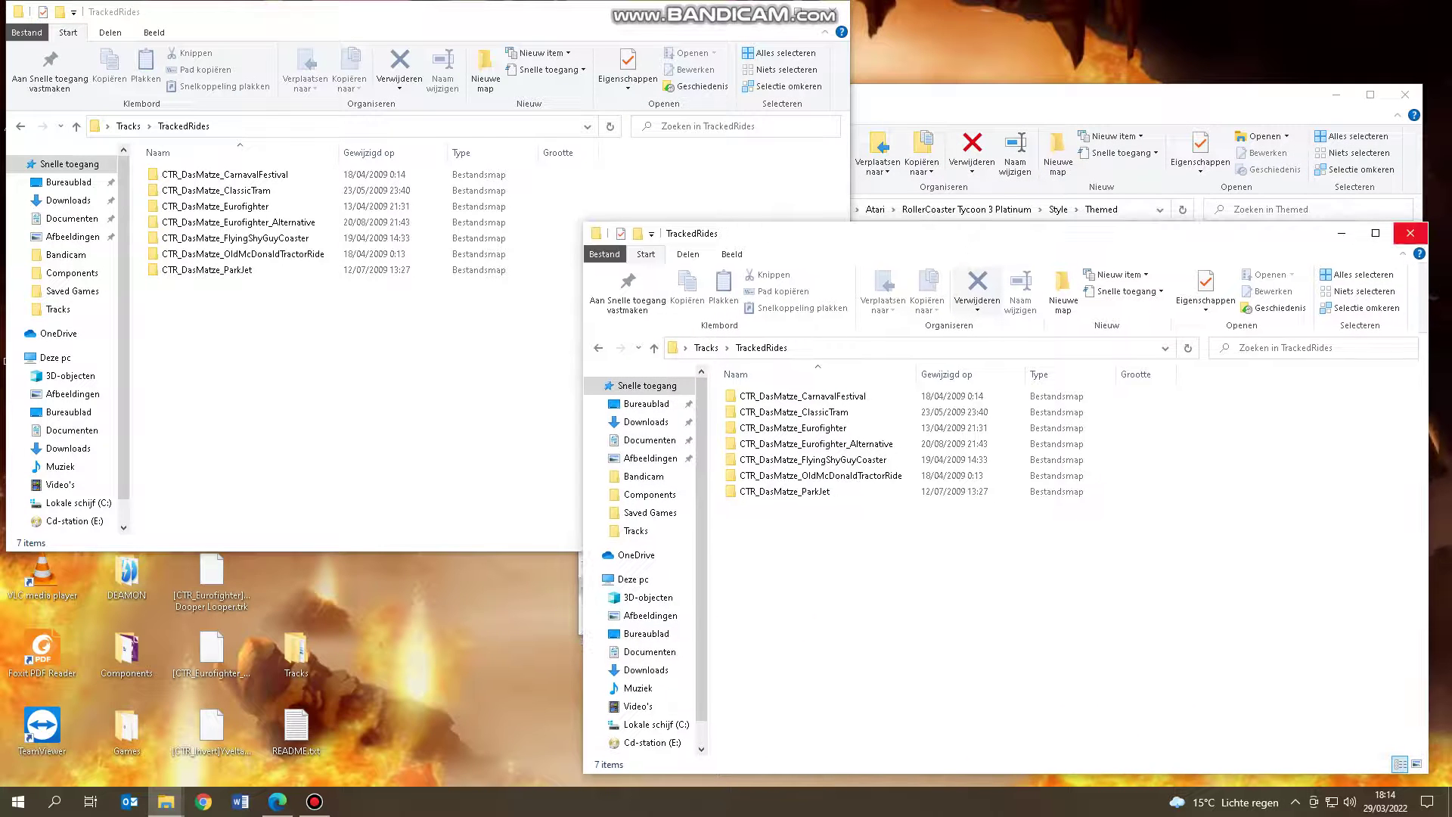
pyautogui.click(1409, 233)
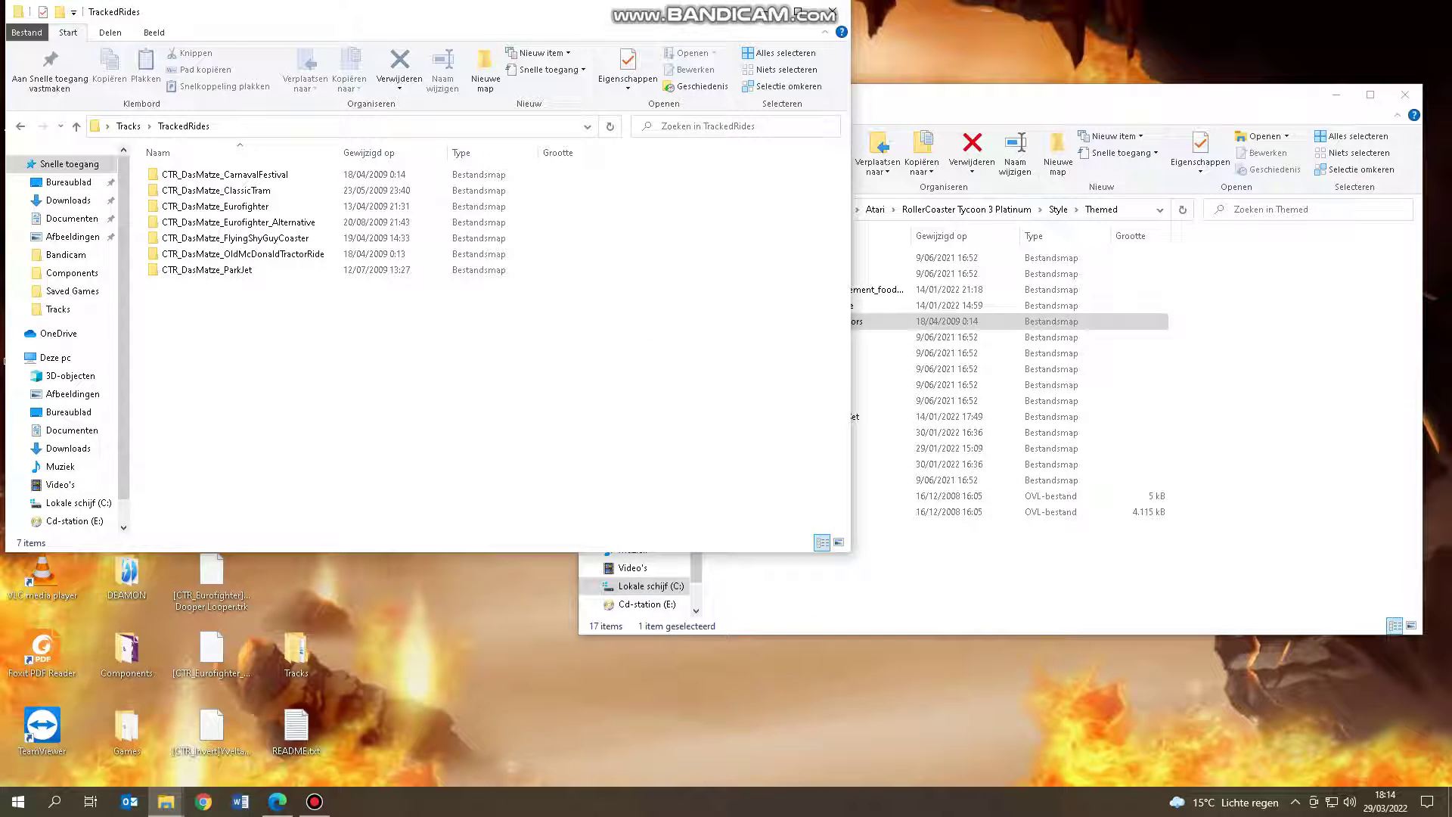
# Move all seven CTR_DasMatze folders from the desktop's Tracks\TrackedRides into the game's tracks\TrackedRides folder, granting administrator permission for all items
pyautogui.click(991, 210)
pyautogui.scroll(-5, 975, 529)
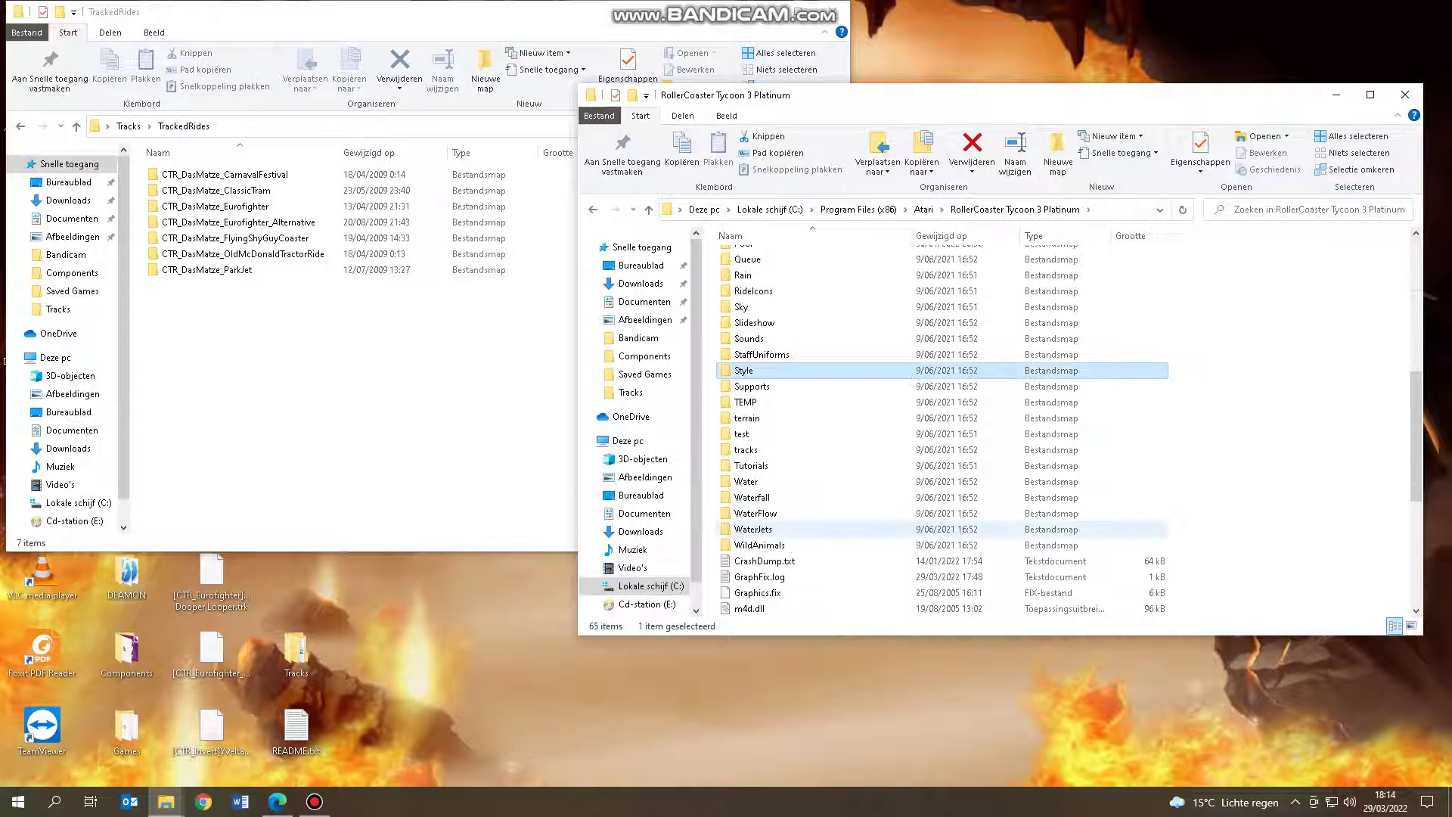
pyautogui.doubleClick(748, 450)
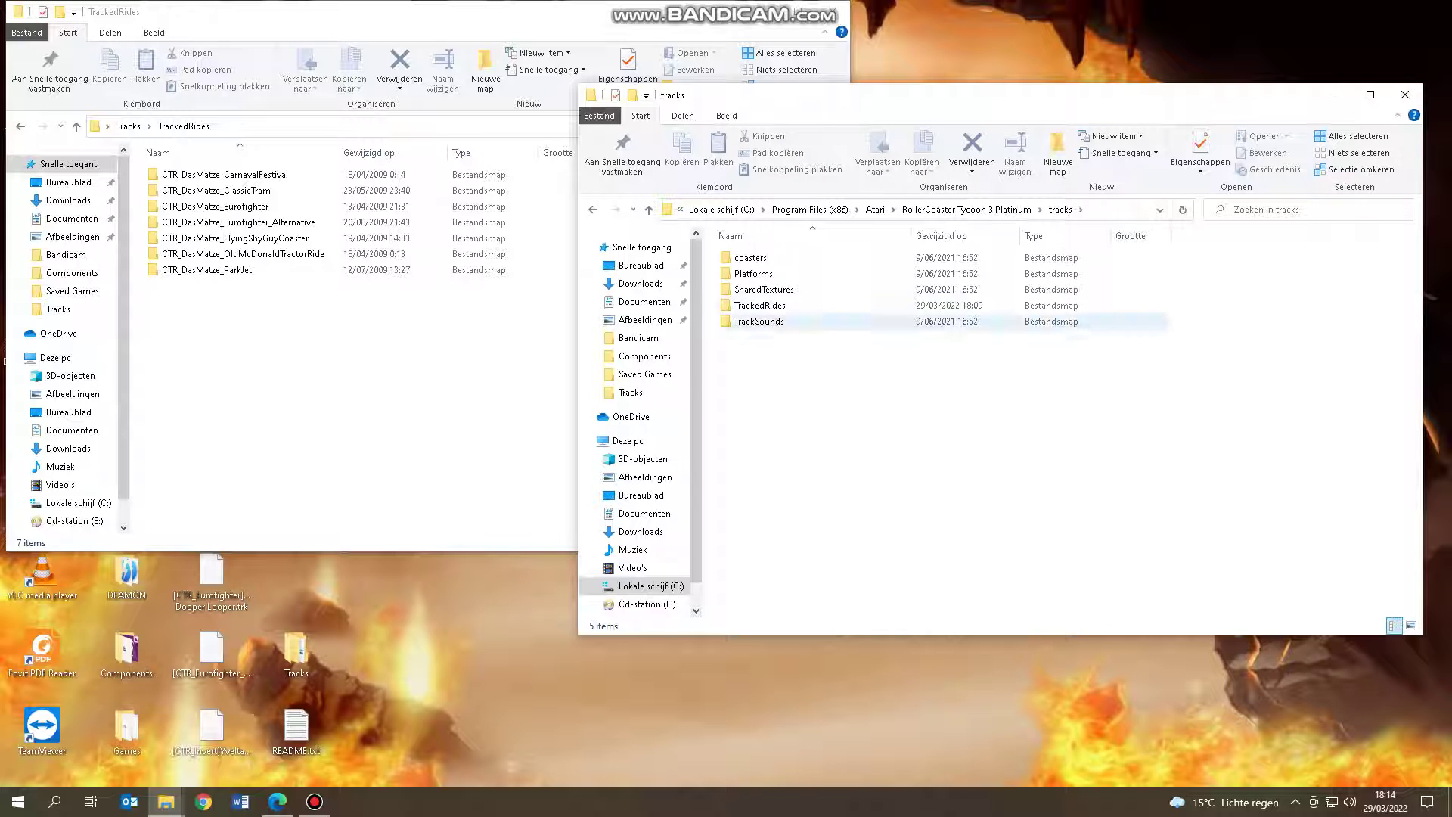
pyautogui.doubleClick(760, 306)
pyautogui.moveTo(522, 325); pyautogui.dragTo(1179, 363)
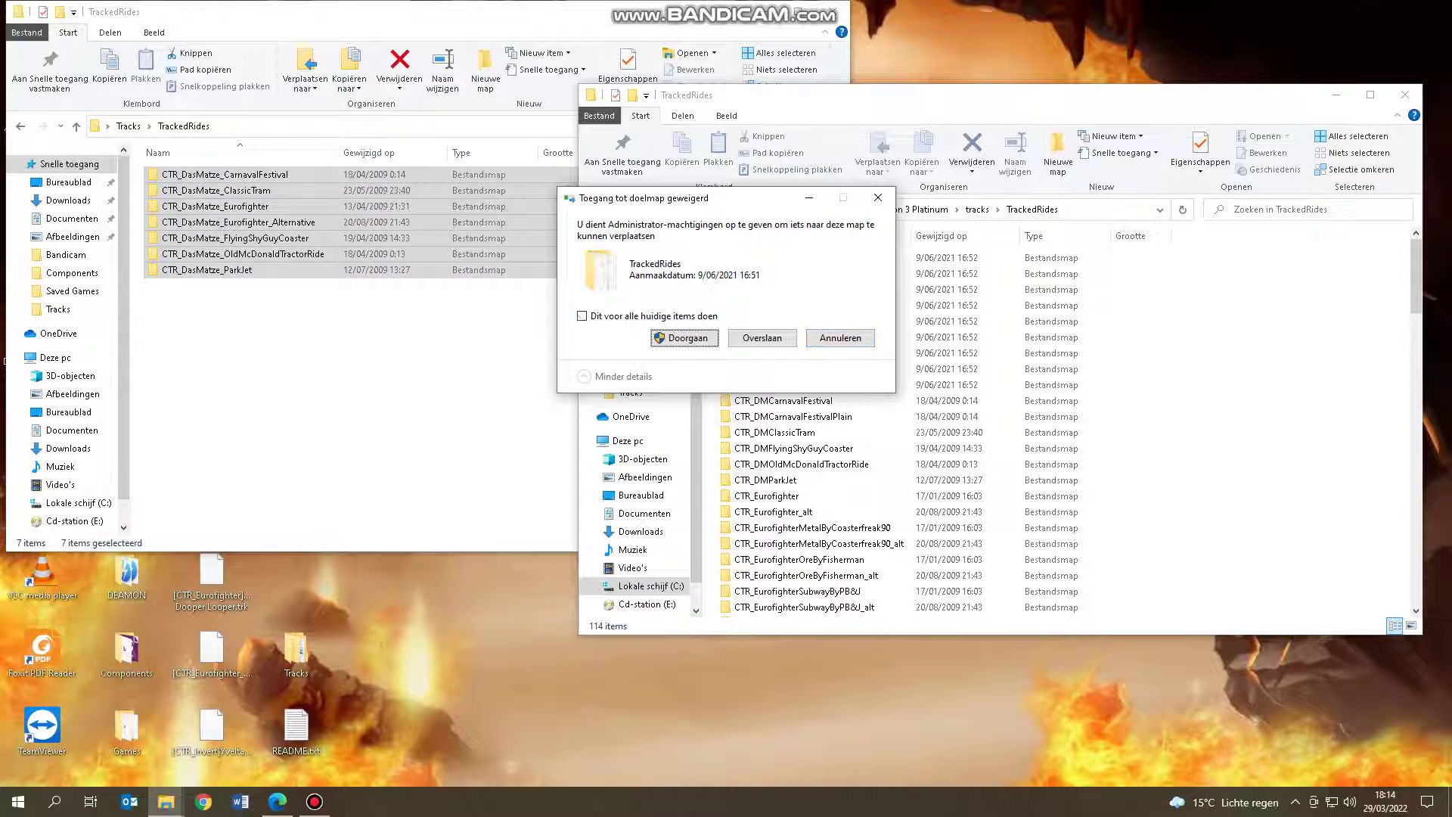
pyautogui.click(582, 316)
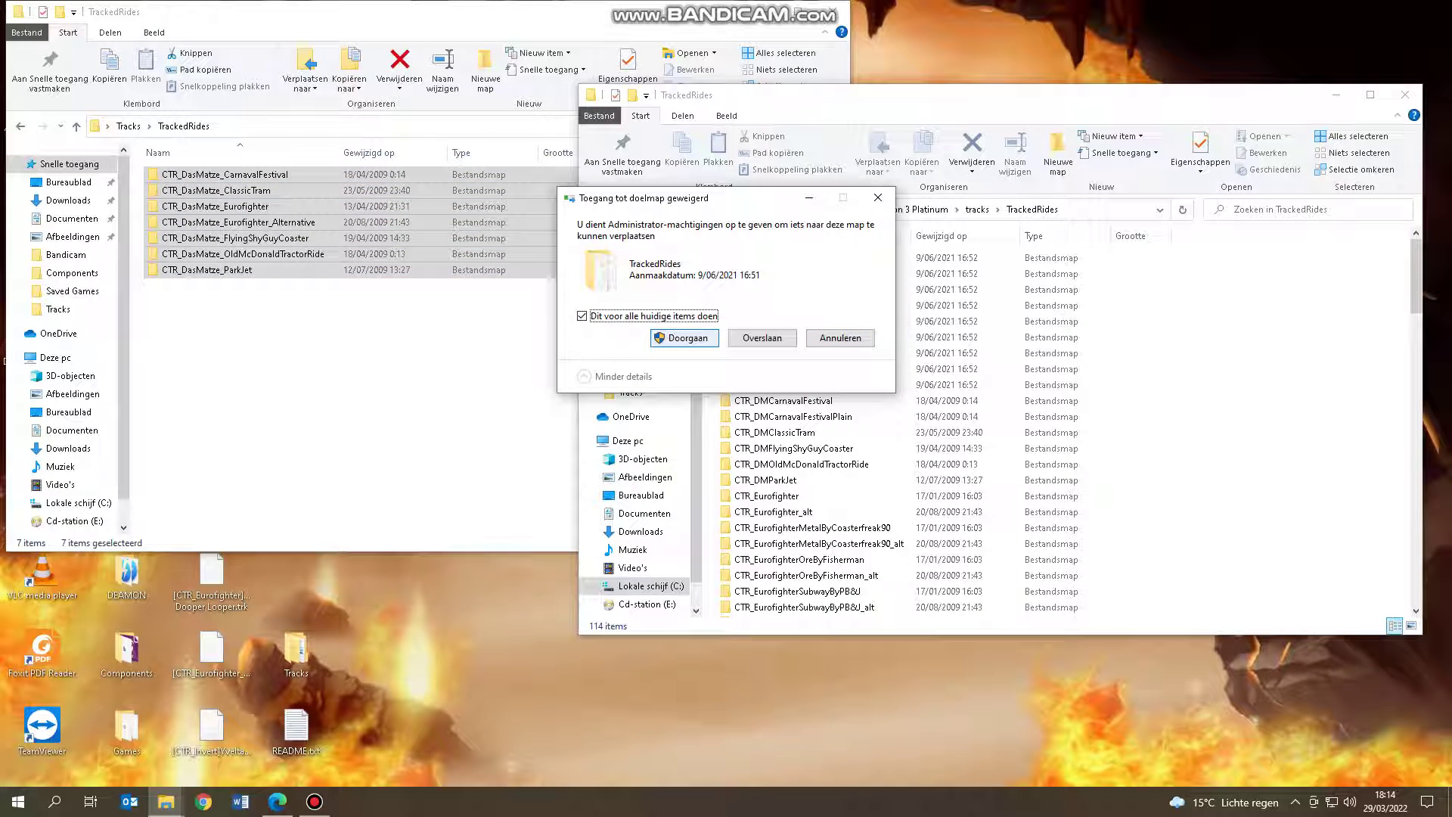
pyautogui.press('Return')
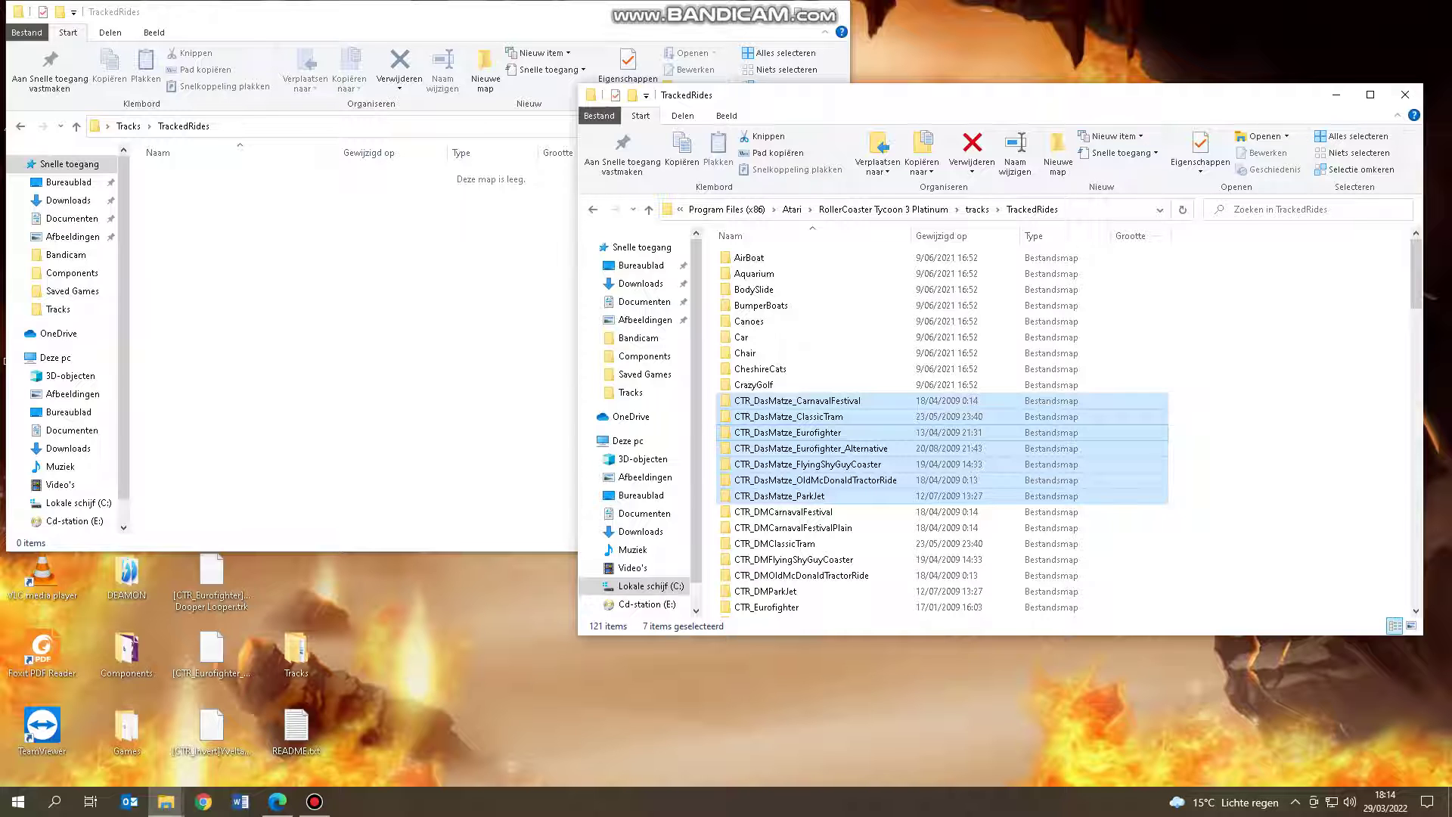
# Look through the game's TrackedRides folder for the moved ride folders, and close the desktop's TrackedRides window
pyautogui.click(1270, 423)
pyautogui.scroll(-13, 1271, 423)
pyautogui.scroll(9, 1270, 424)
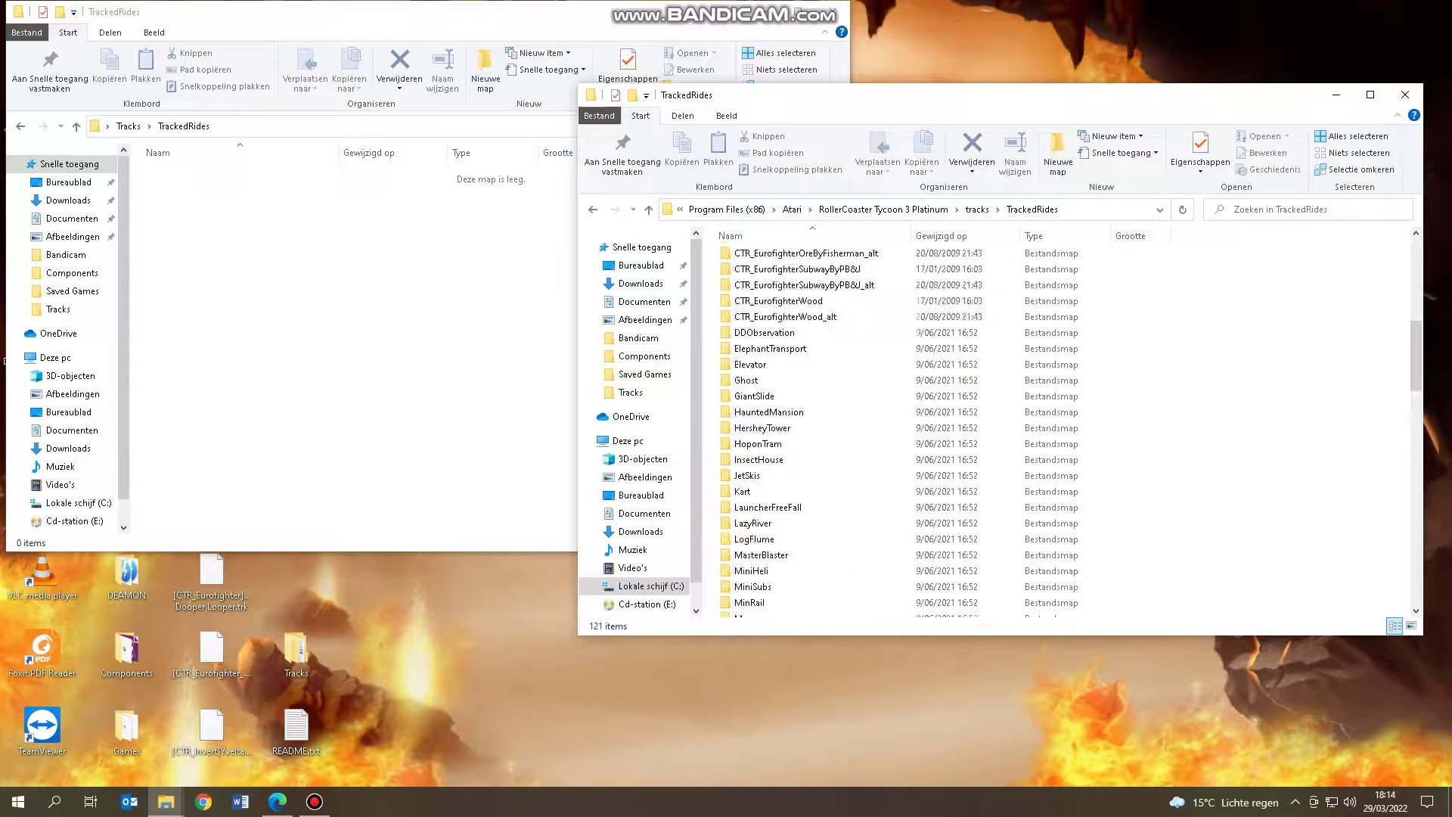
pyautogui.scroll(2, 998, 423)
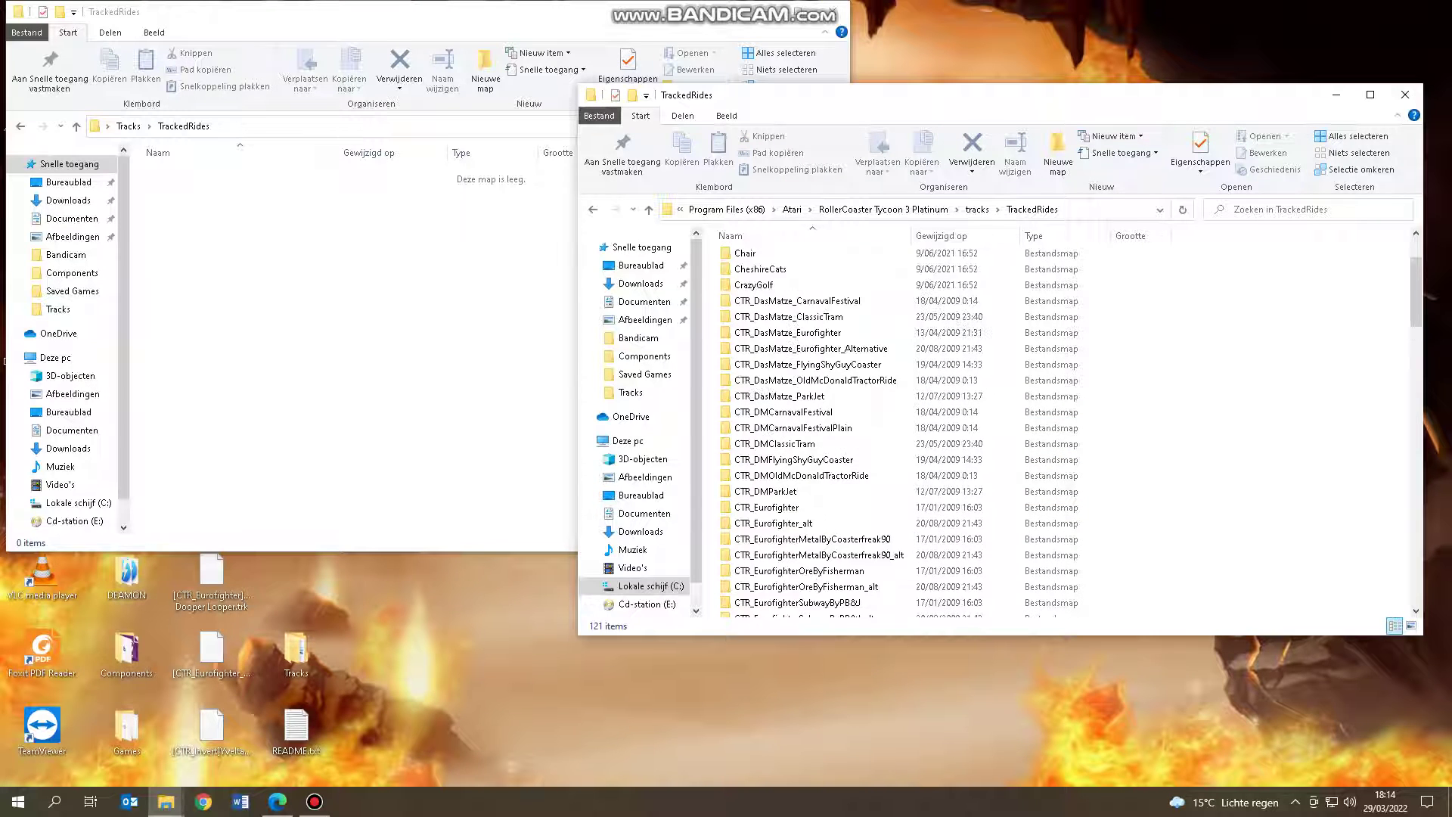
pyautogui.scroll(2, 998, 424)
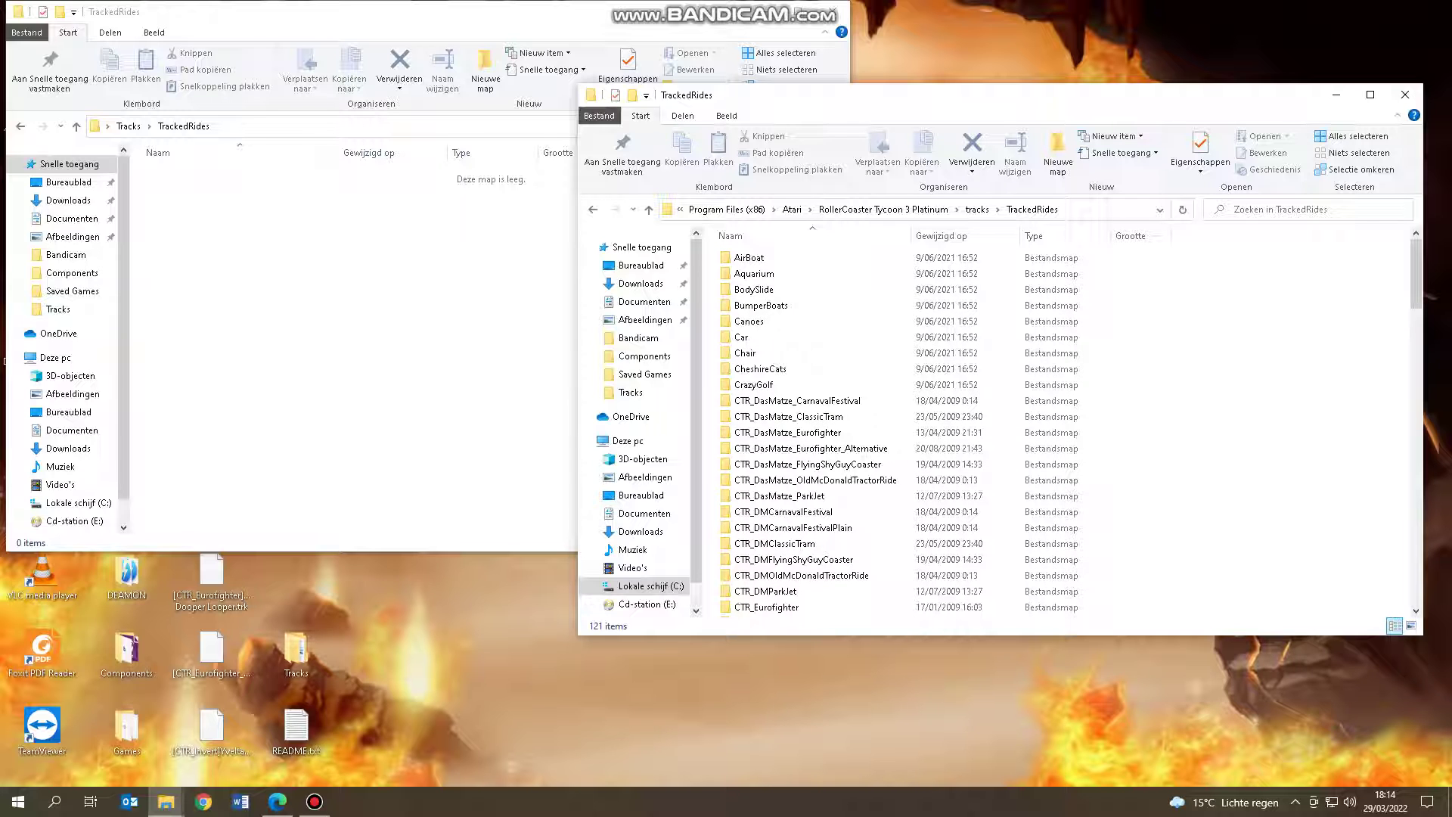
pyautogui.click(832, 10)
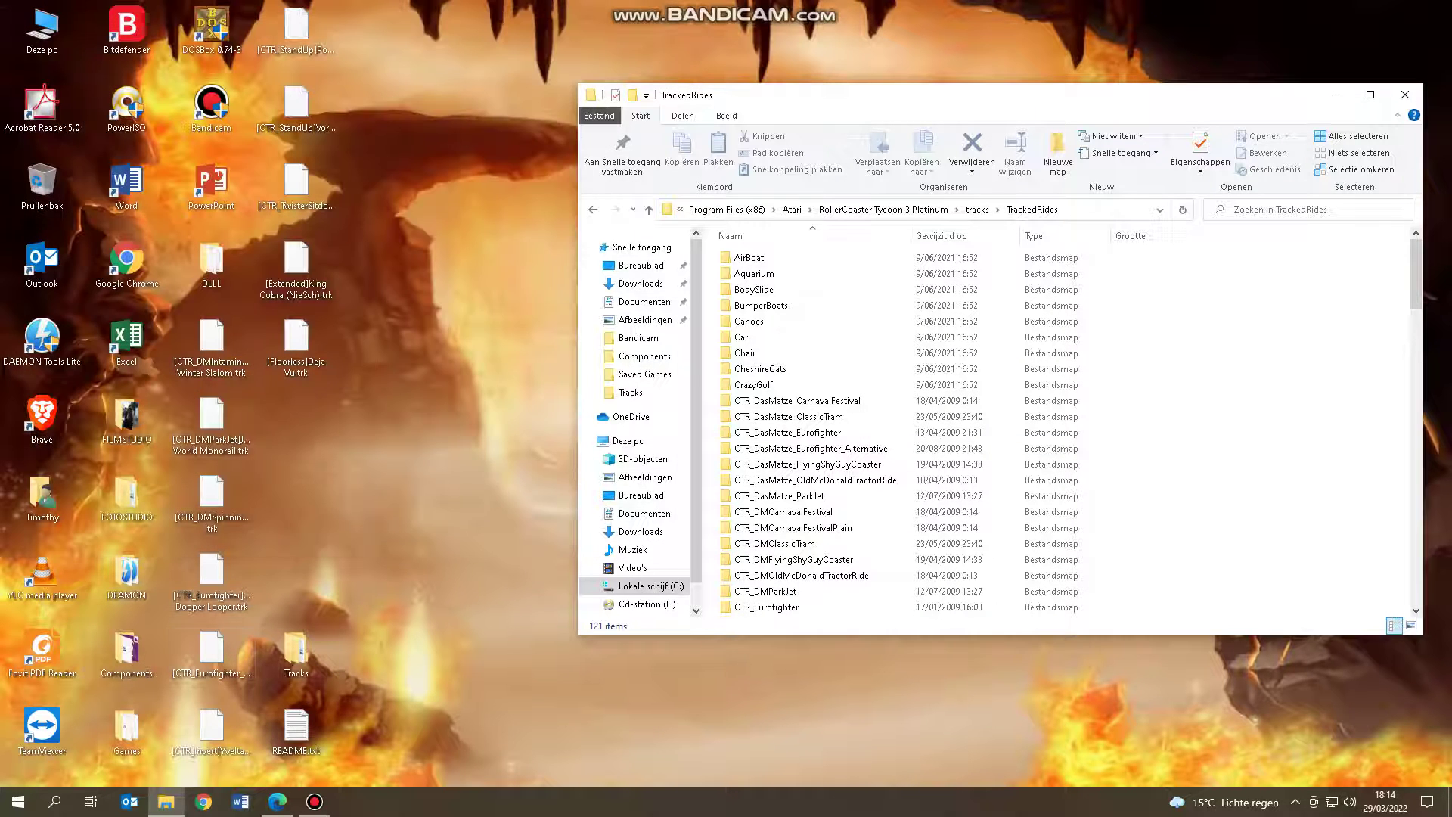
# Delete the Tracks folder from the desktop and permanently empty the Recycle Bin
pyautogui.click(295, 651)
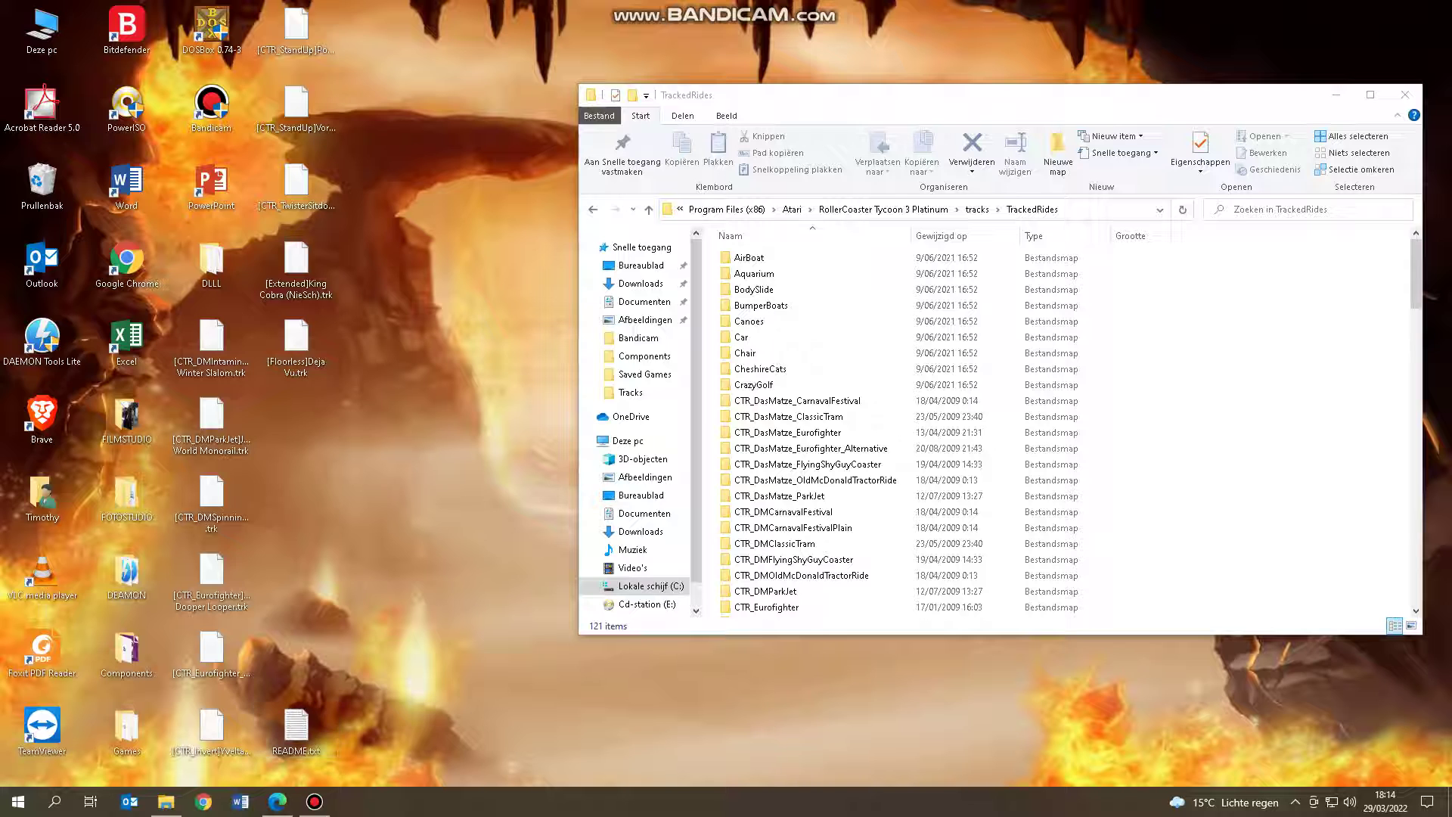
pyautogui.rightClick(31, 151)
pyautogui.rightClick(538, 297)
pyautogui.rightClick(38, 194)
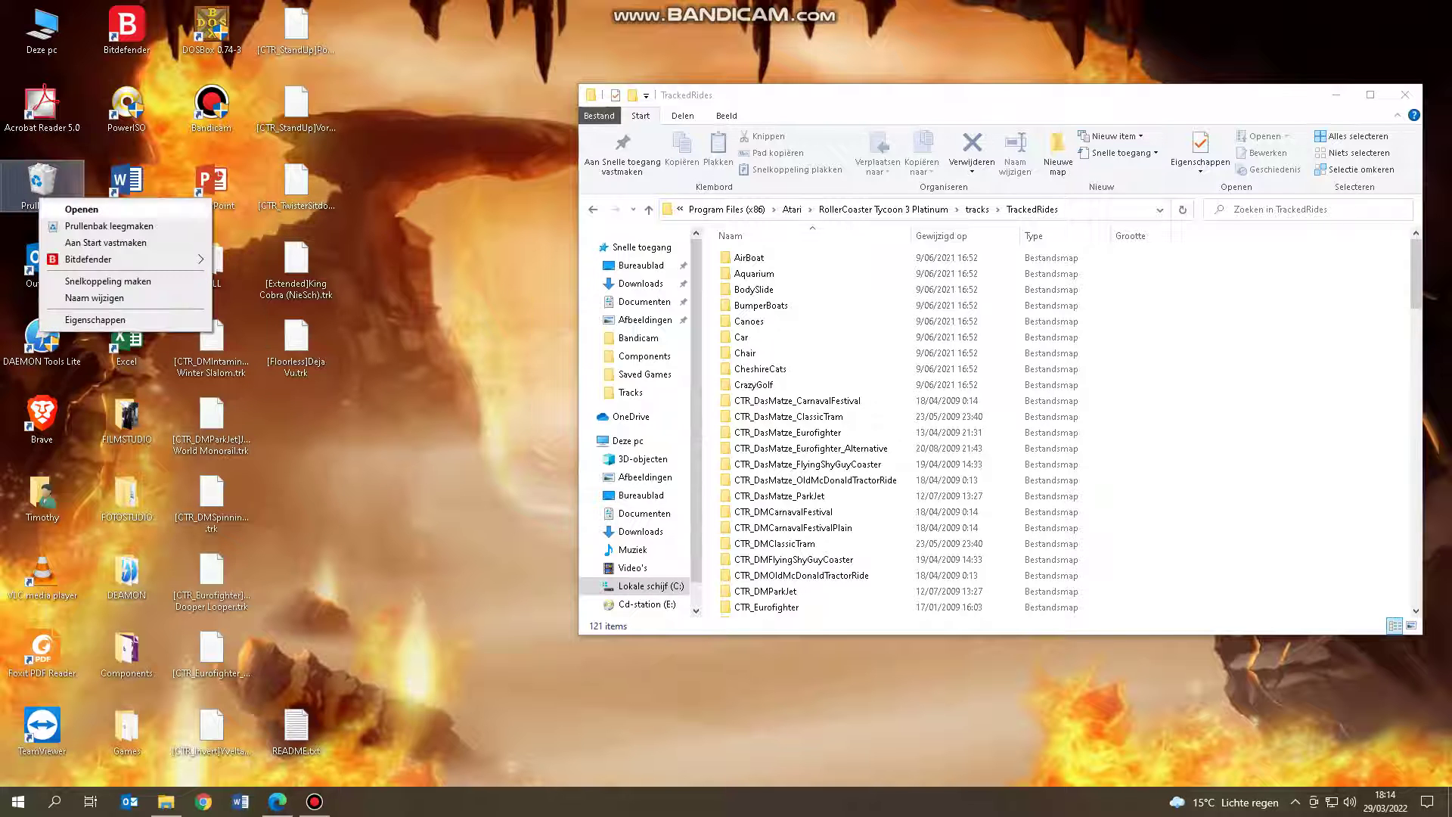
pyautogui.click(78, 226)
pyautogui.press('Return')
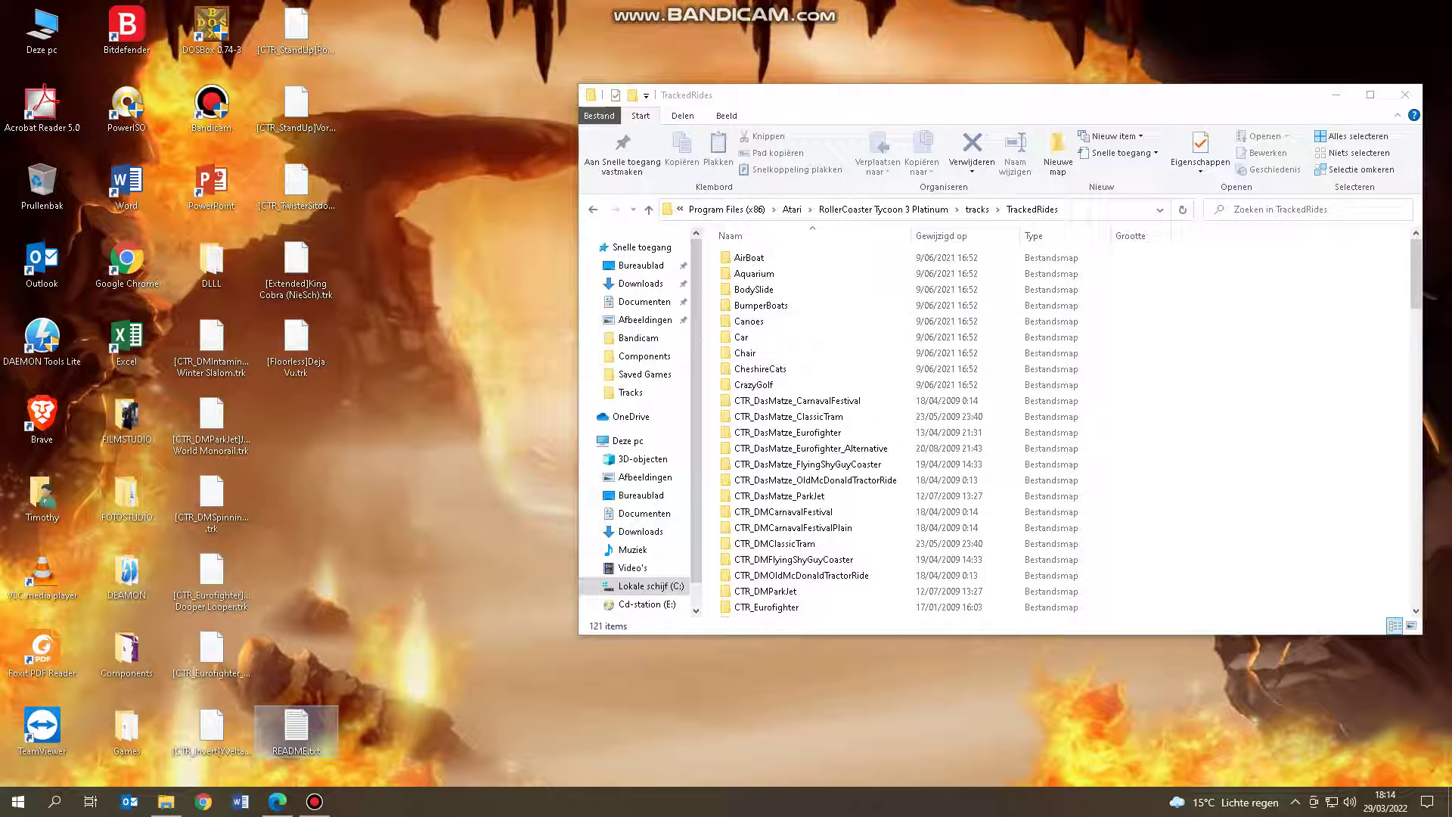
# Read the installation notes in README.txt, close it, delete the file from the desktop and permanently empty the Recycle Bin
pyautogui.doubleClick(296, 727)
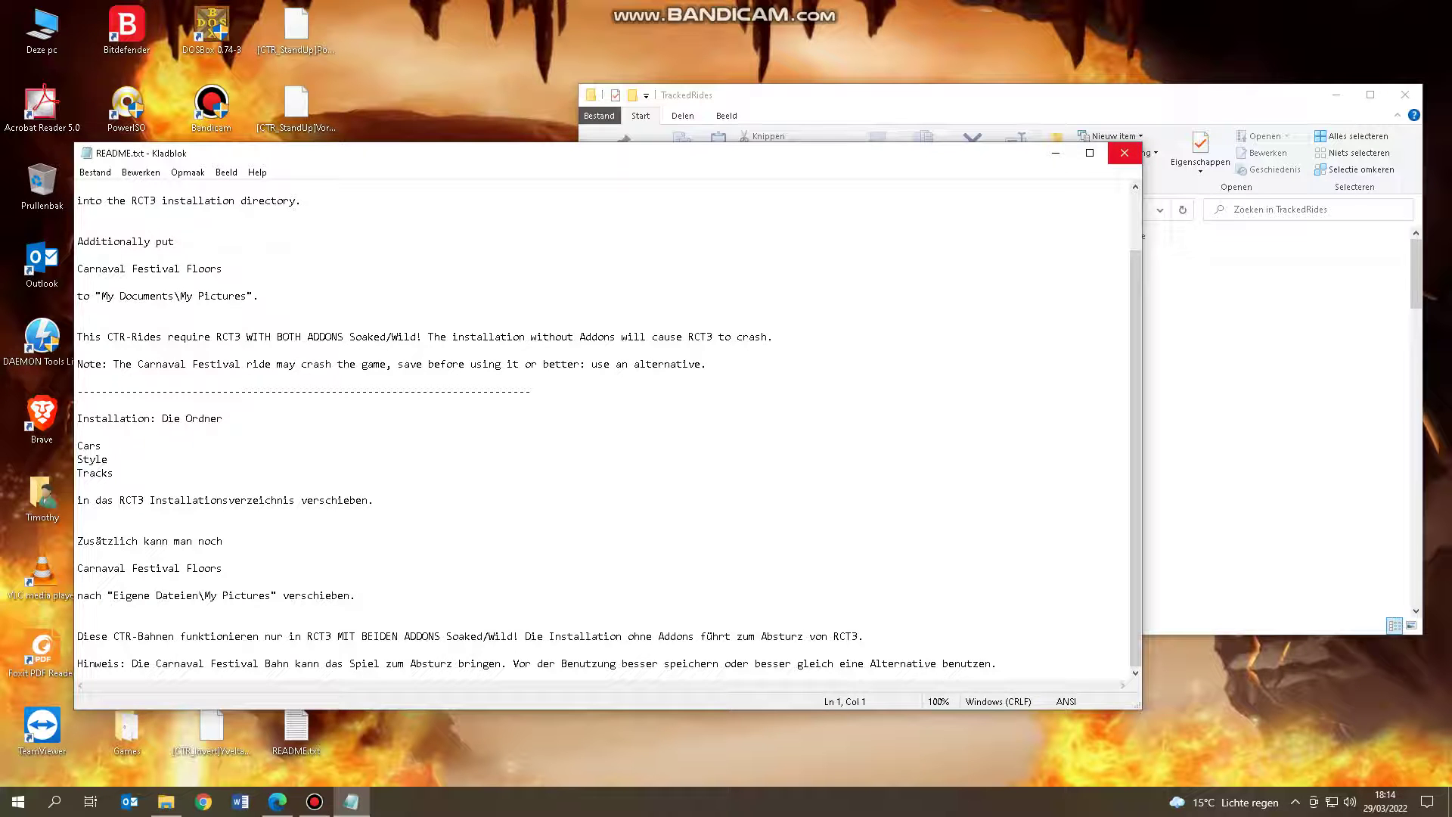
pyautogui.click(1125, 153)
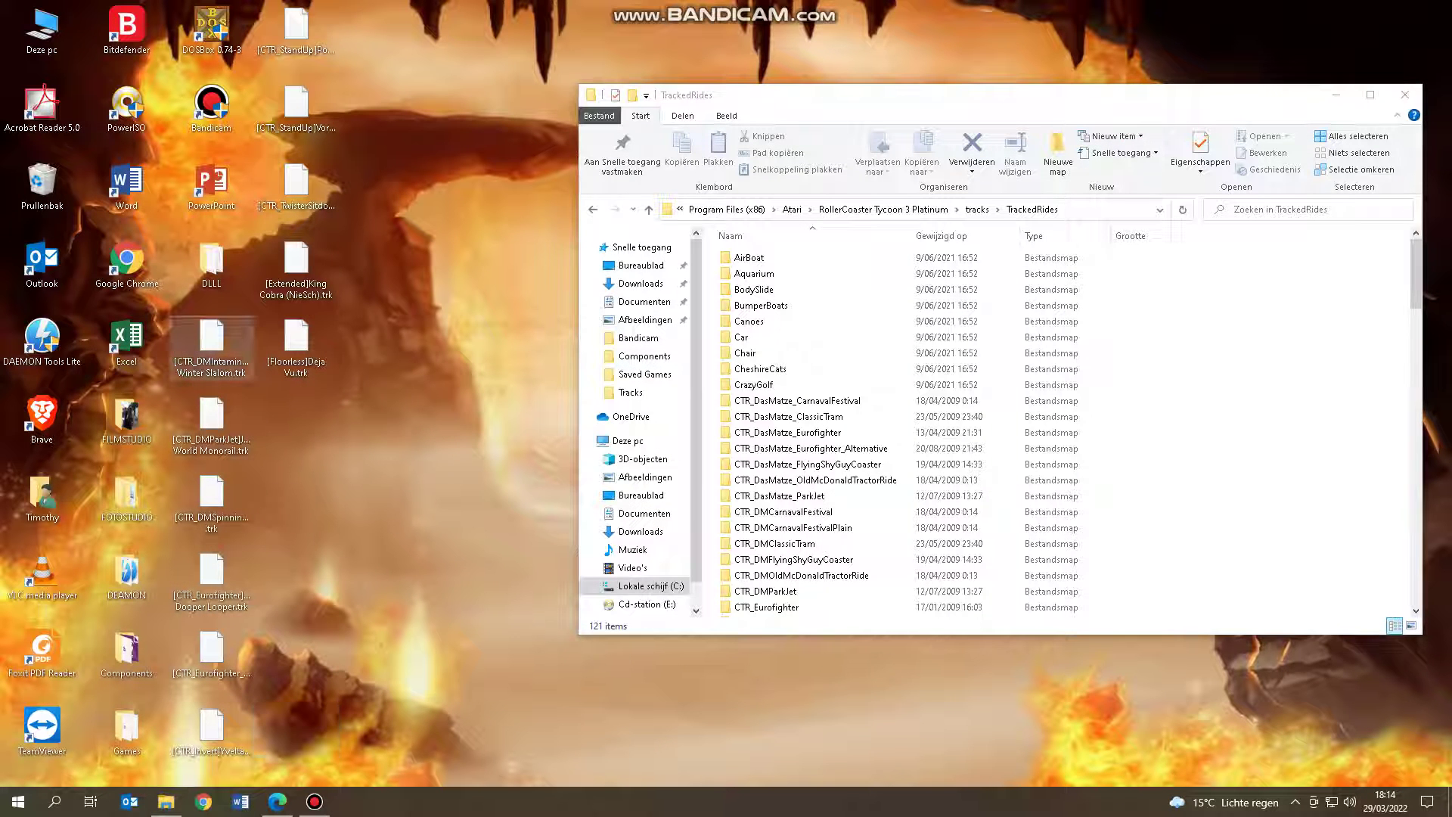
pyautogui.rightClick(30, 186)
pyautogui.click(68, 216)
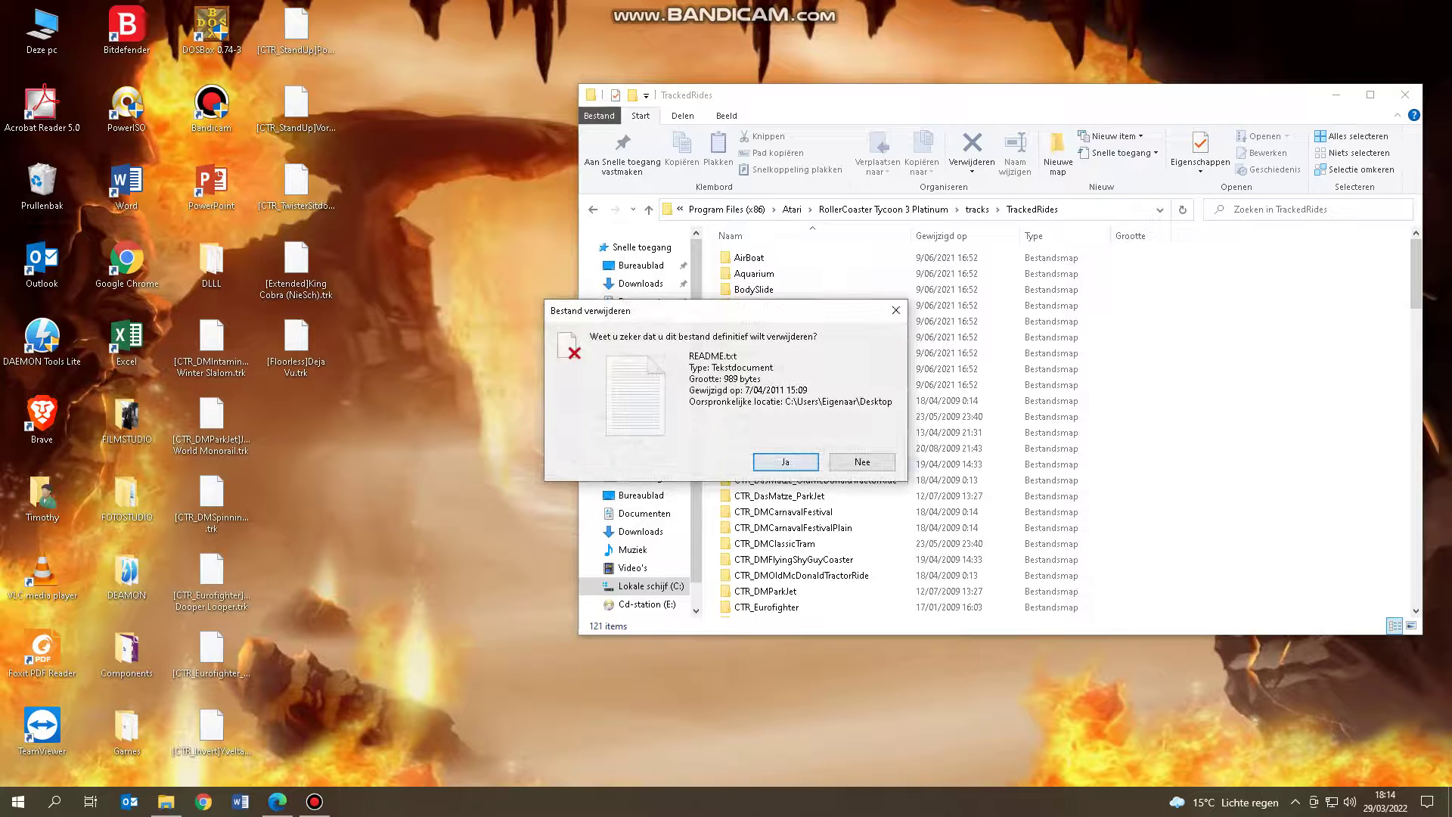
pyautogui.press('Return')
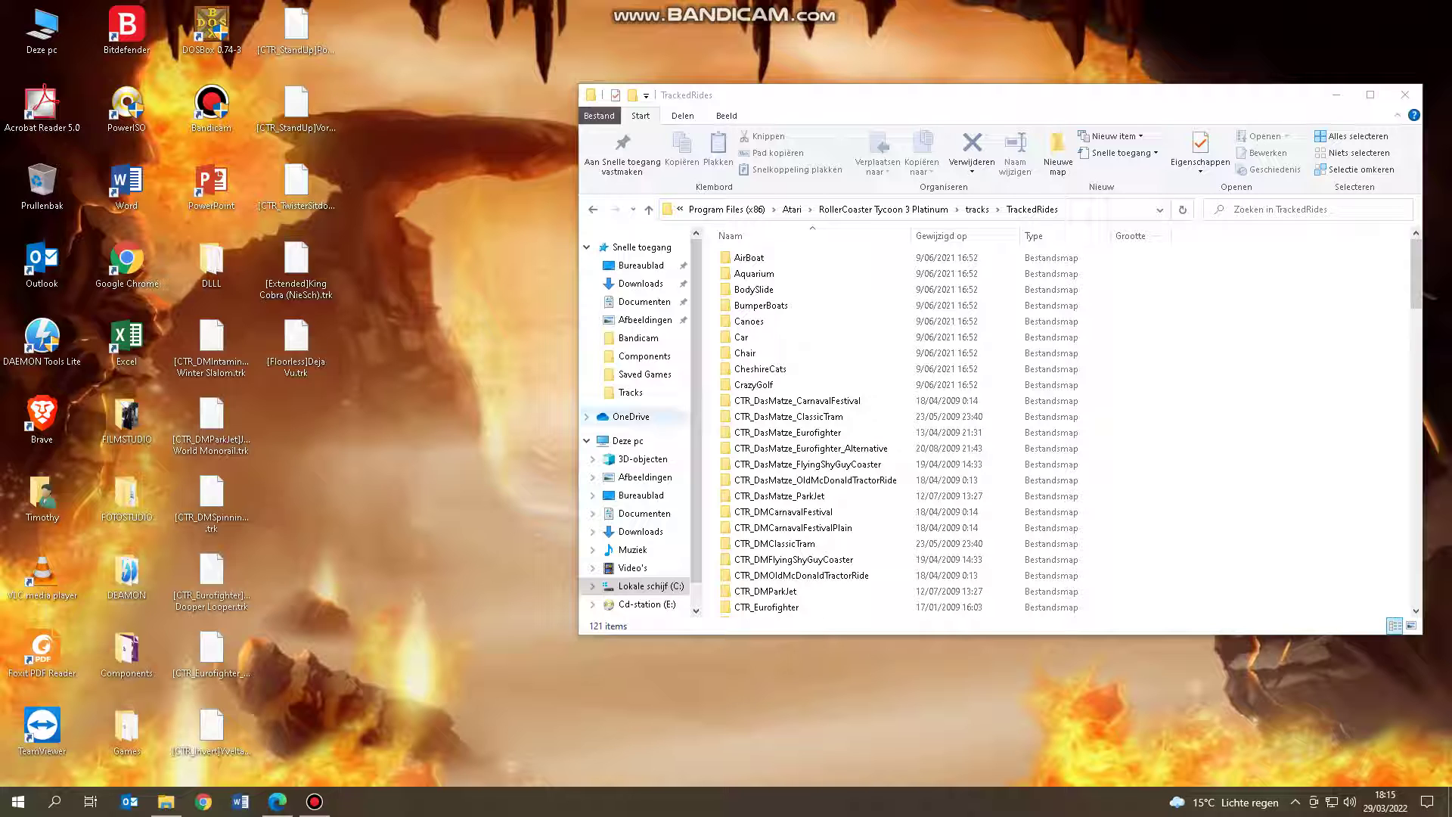
# Open the RCT3 folder in Documents, check its Structures subfolder, and return to RCT3
pyautogui.click(642, 301)
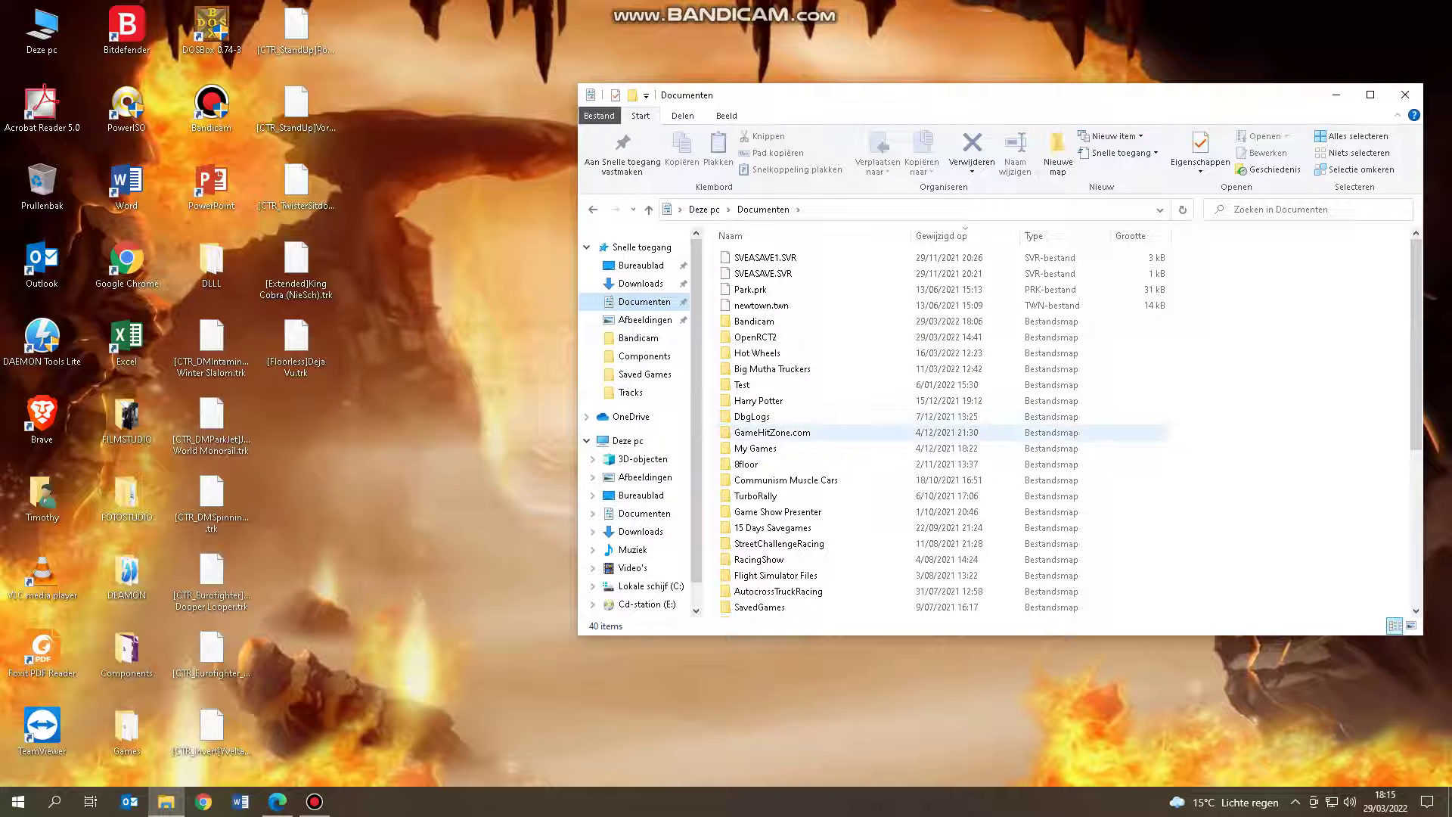
pyautogui.scroll(-6, 941, 432)
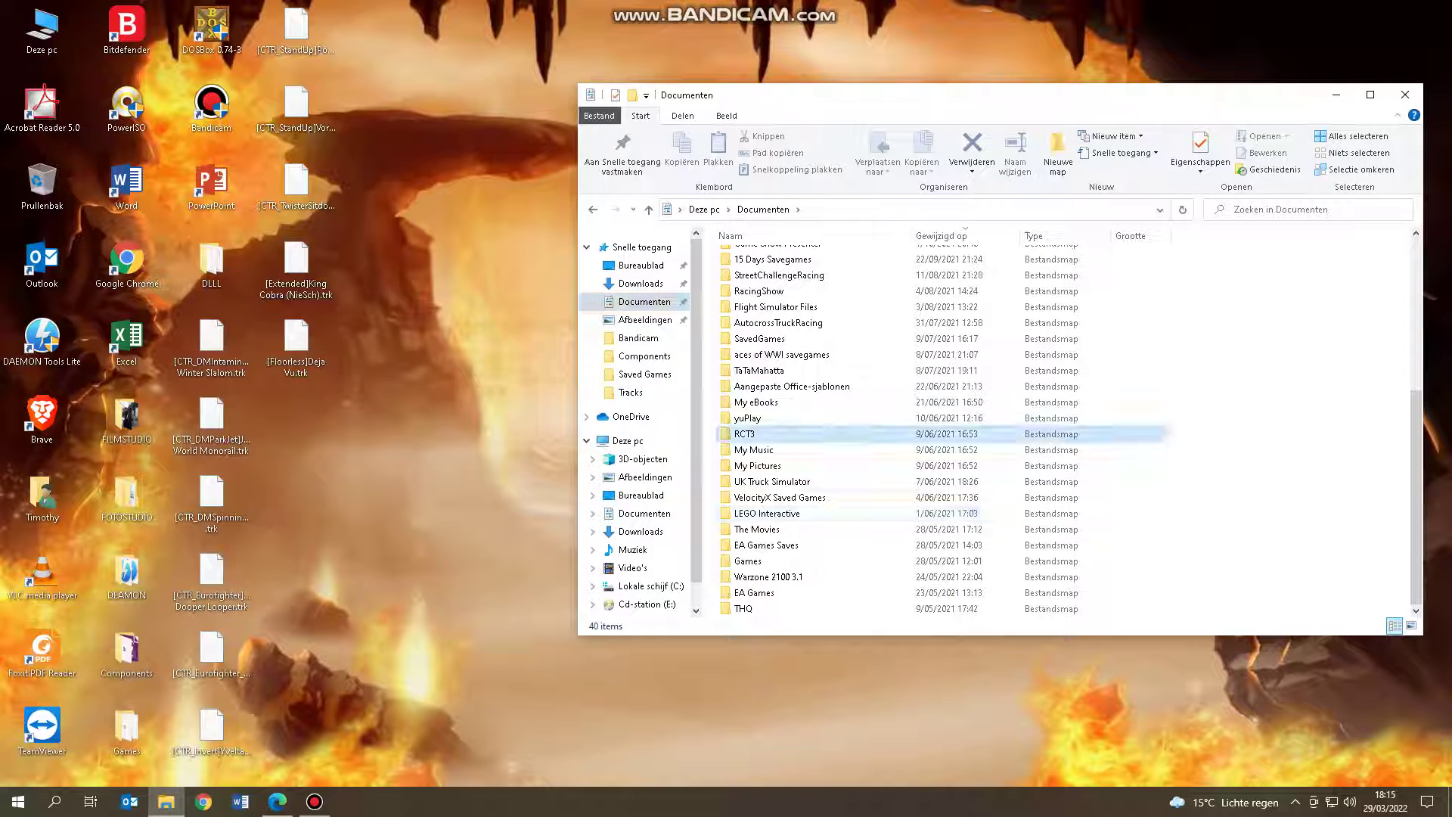
pyautogui.doubleClick(942, 434)
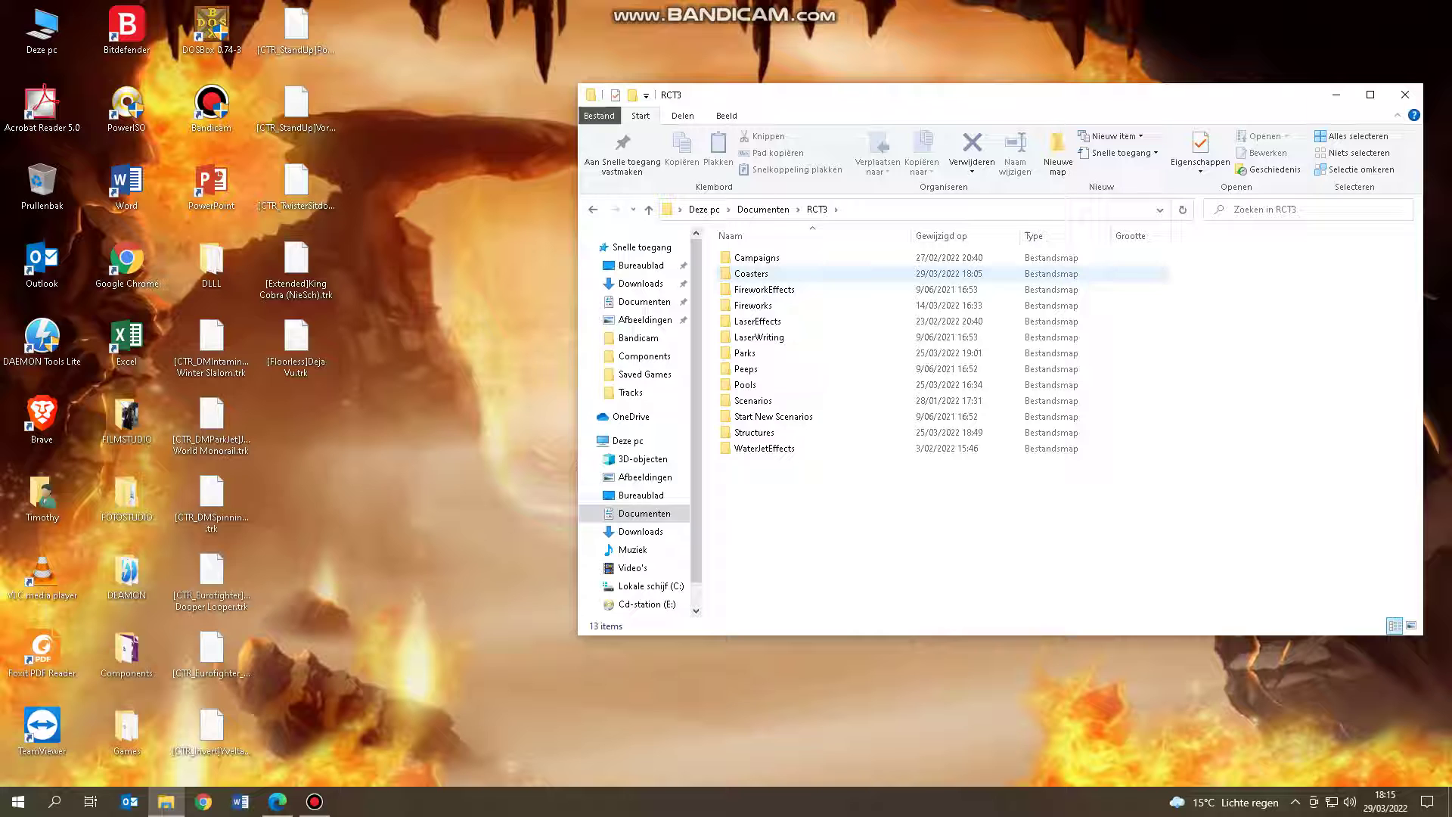
pyautogui.doubleClick(756, 431)
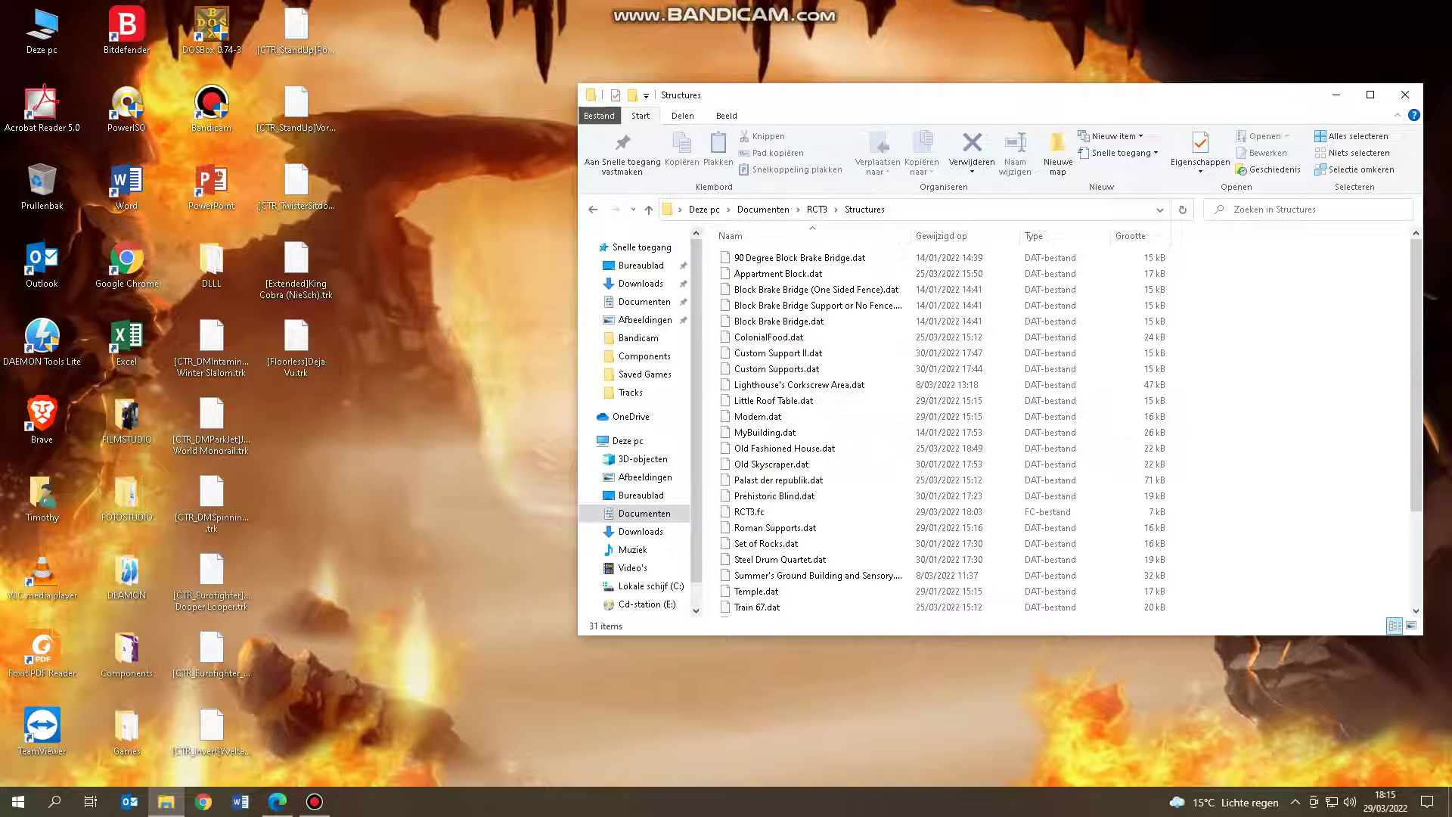
pyautogui.click(816, 209)
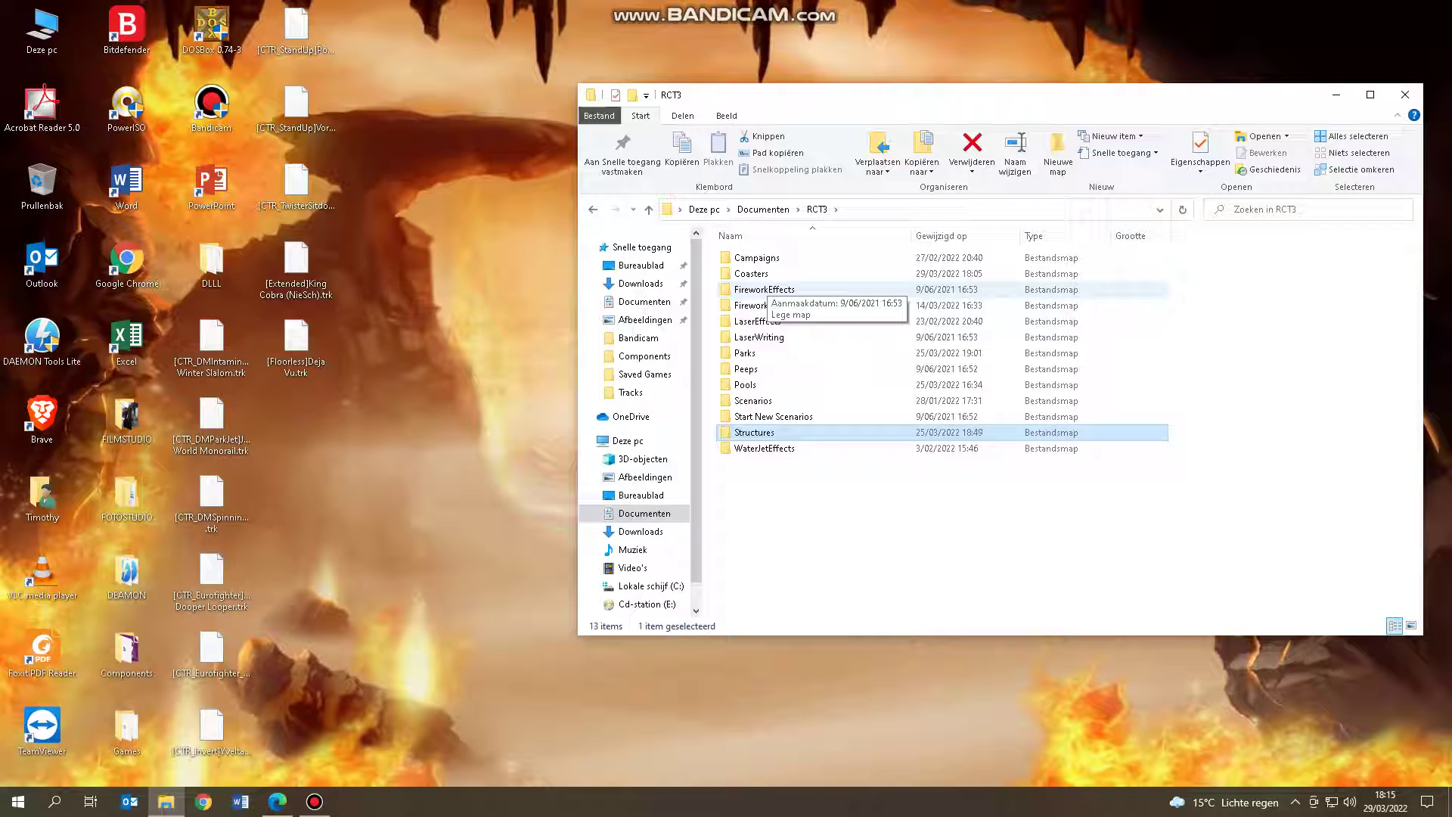
# Move all .trk track files from the desktop into the Documents\RCT3\Coasters folder
pyautogui.doubleClick(750, 273)
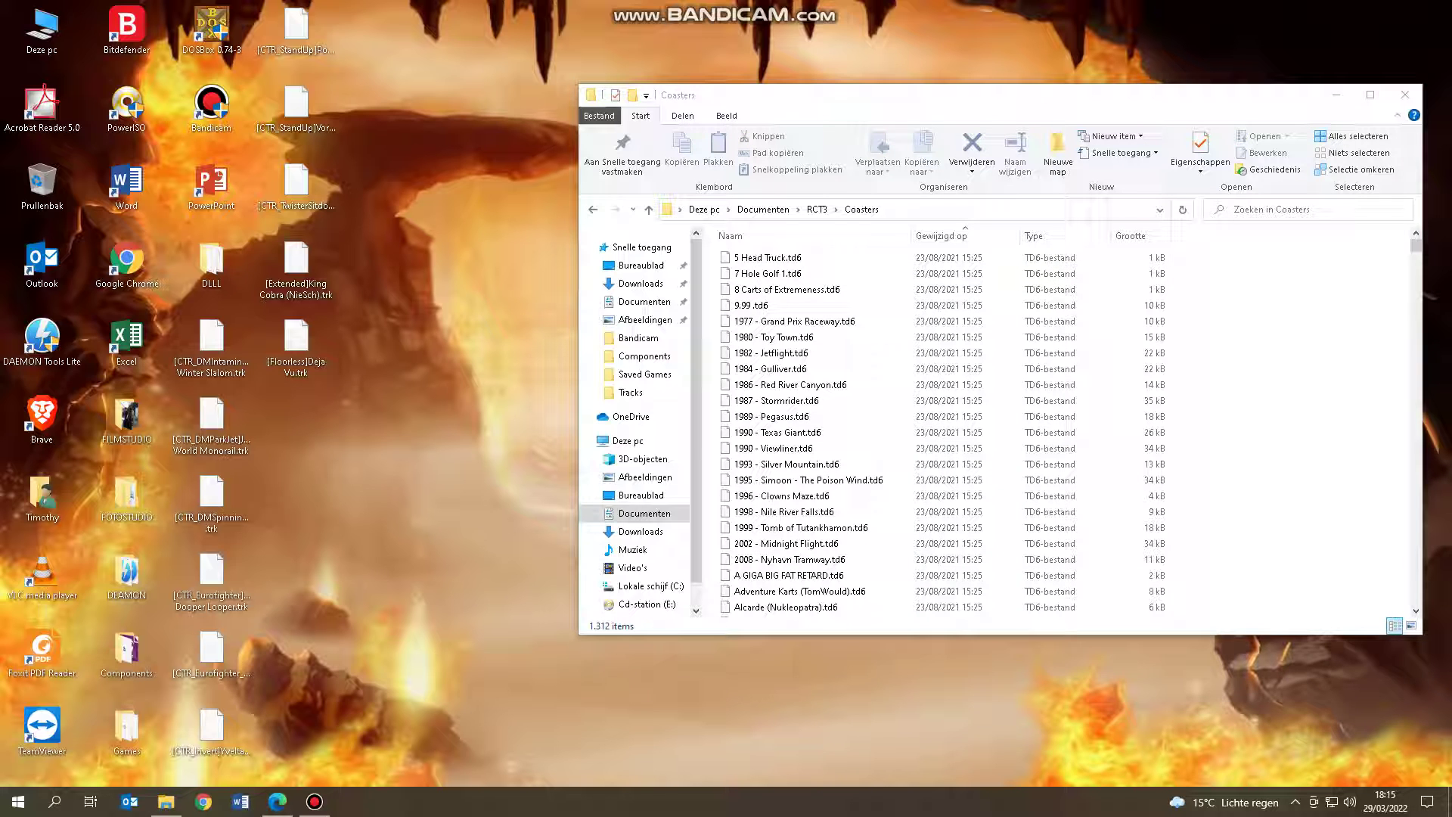
pyautogui.moveTo(170, 307); pyautogui.dragTo(229, 756)
pyautogui.moveTo(212, 344); pyautogui.dragTo(1282, 412)
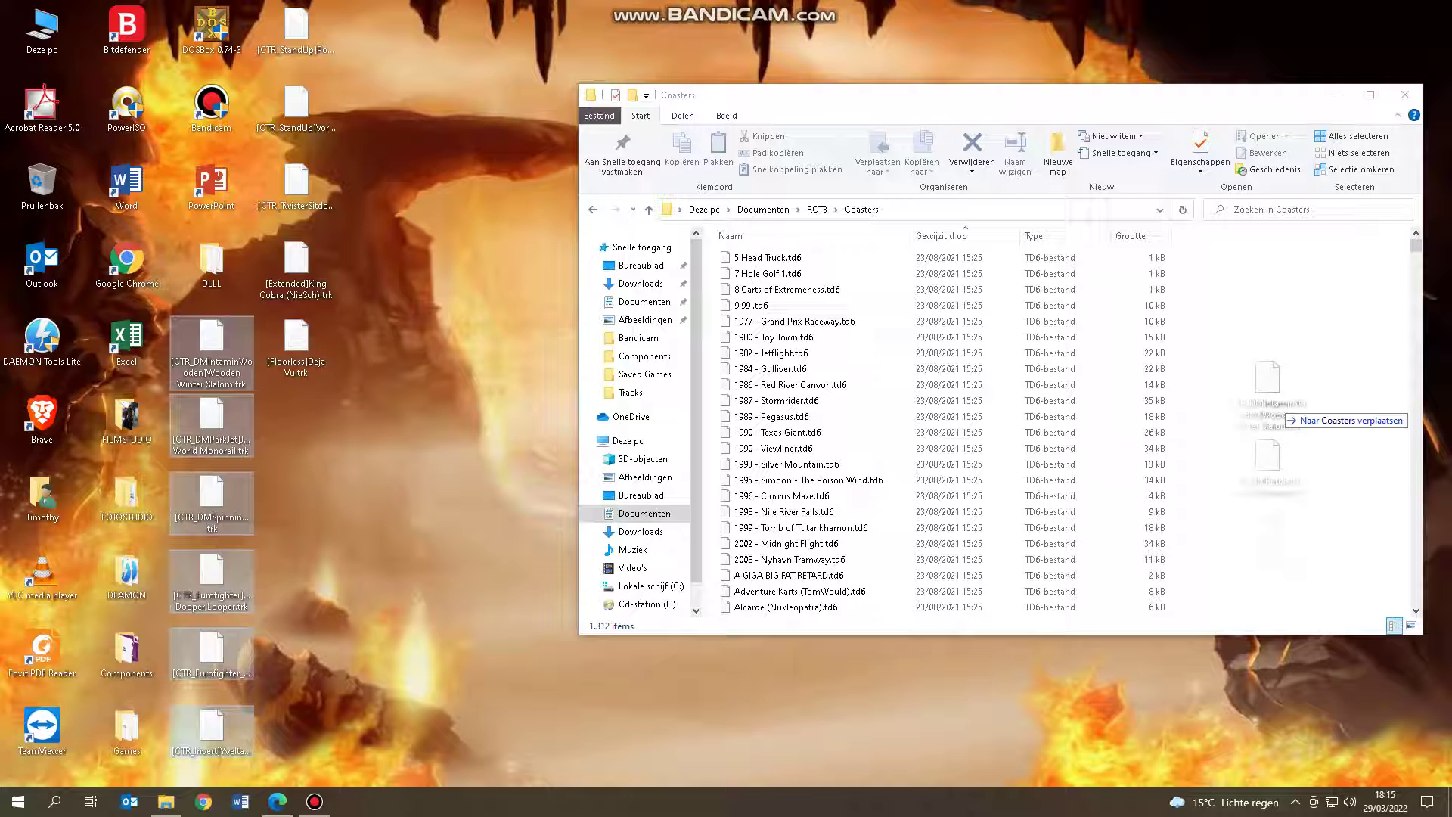
pyautogui.moveTo(1282, 413); pyautogui.dragTo(1281, 412)
pyautogui.moveTo(340, 558); pyautogui.dragTo(1308, 362)
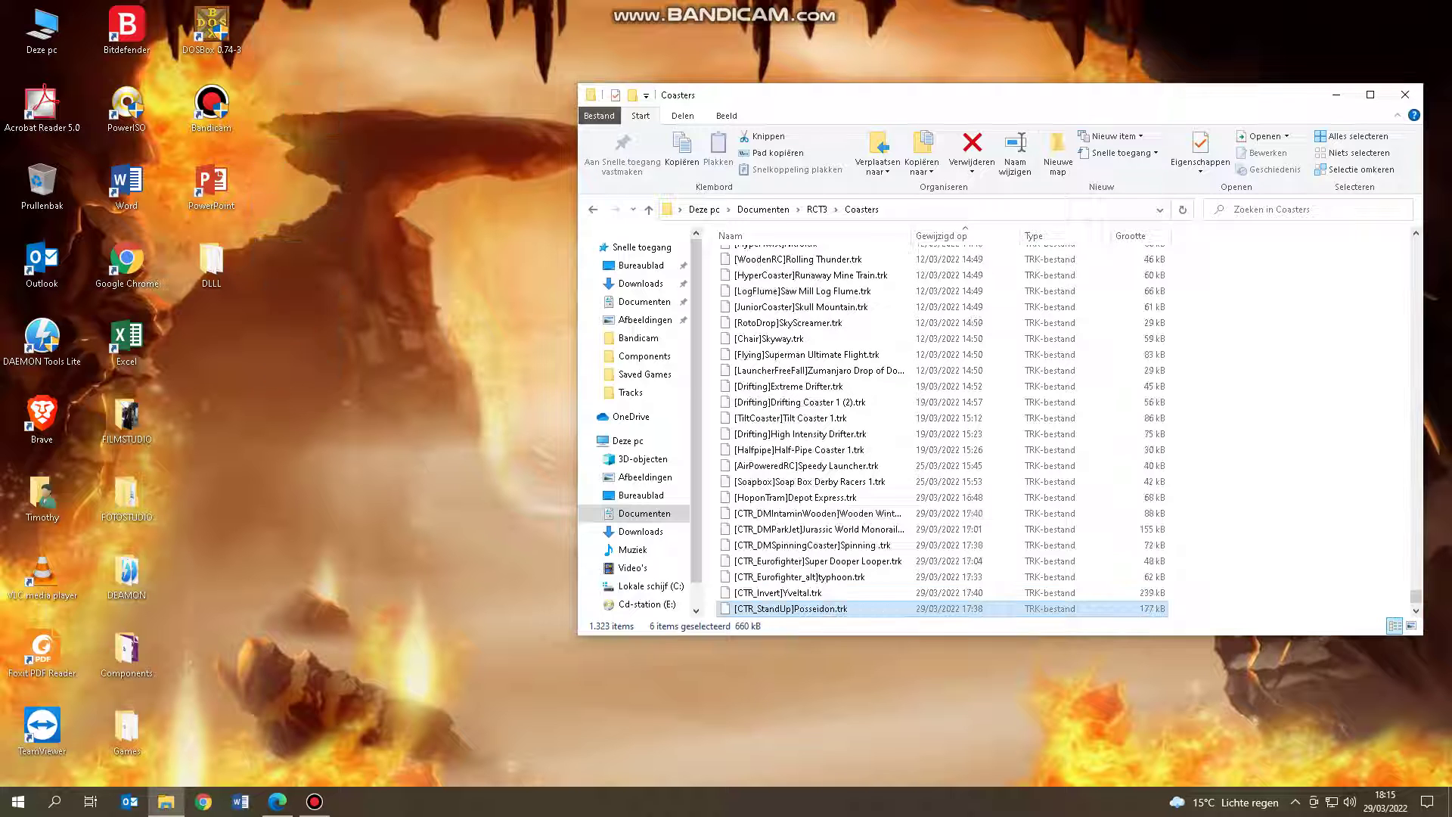
pyautogui.click(1308, 378)
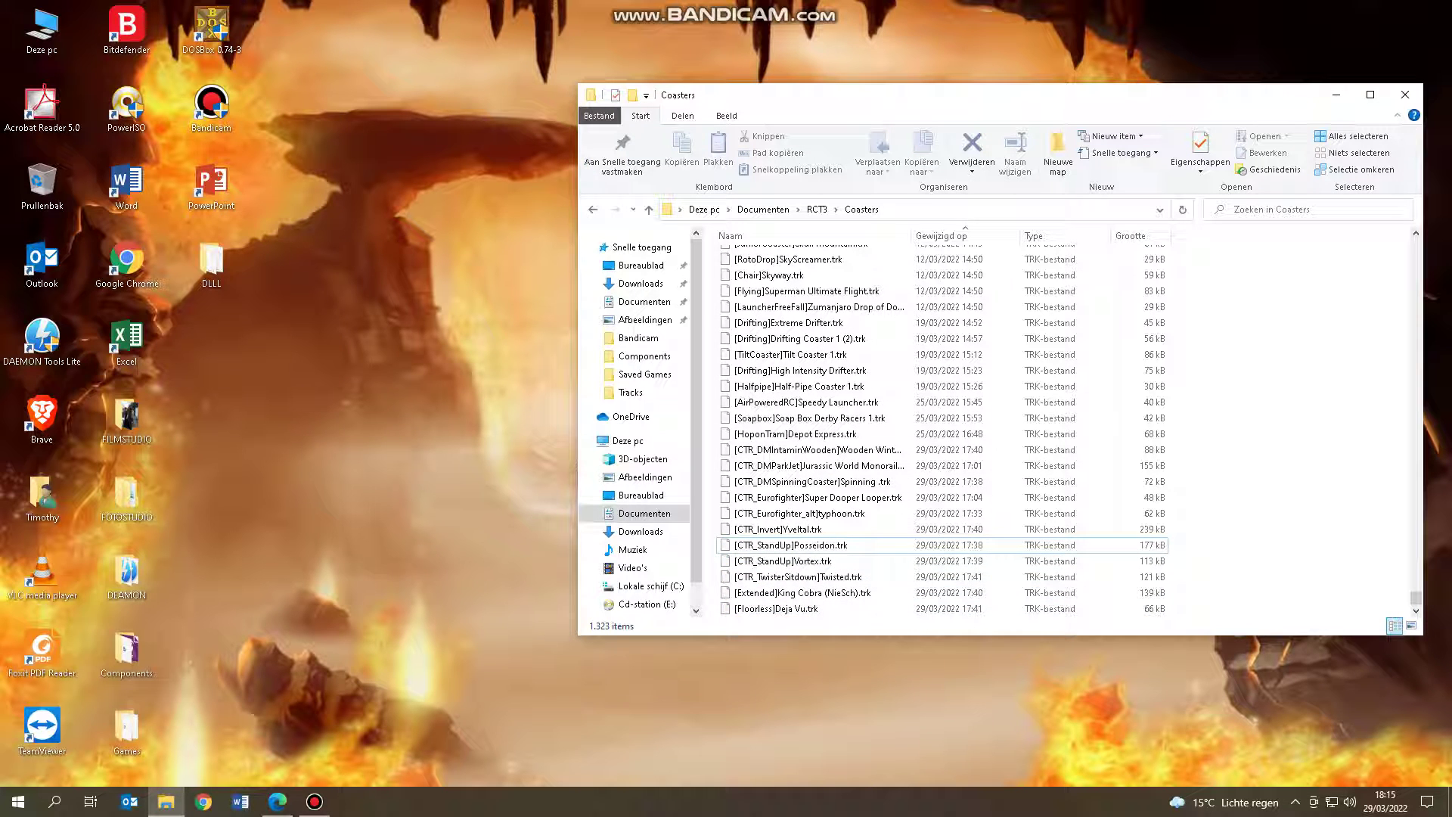
pyautogui.click(314, 801)
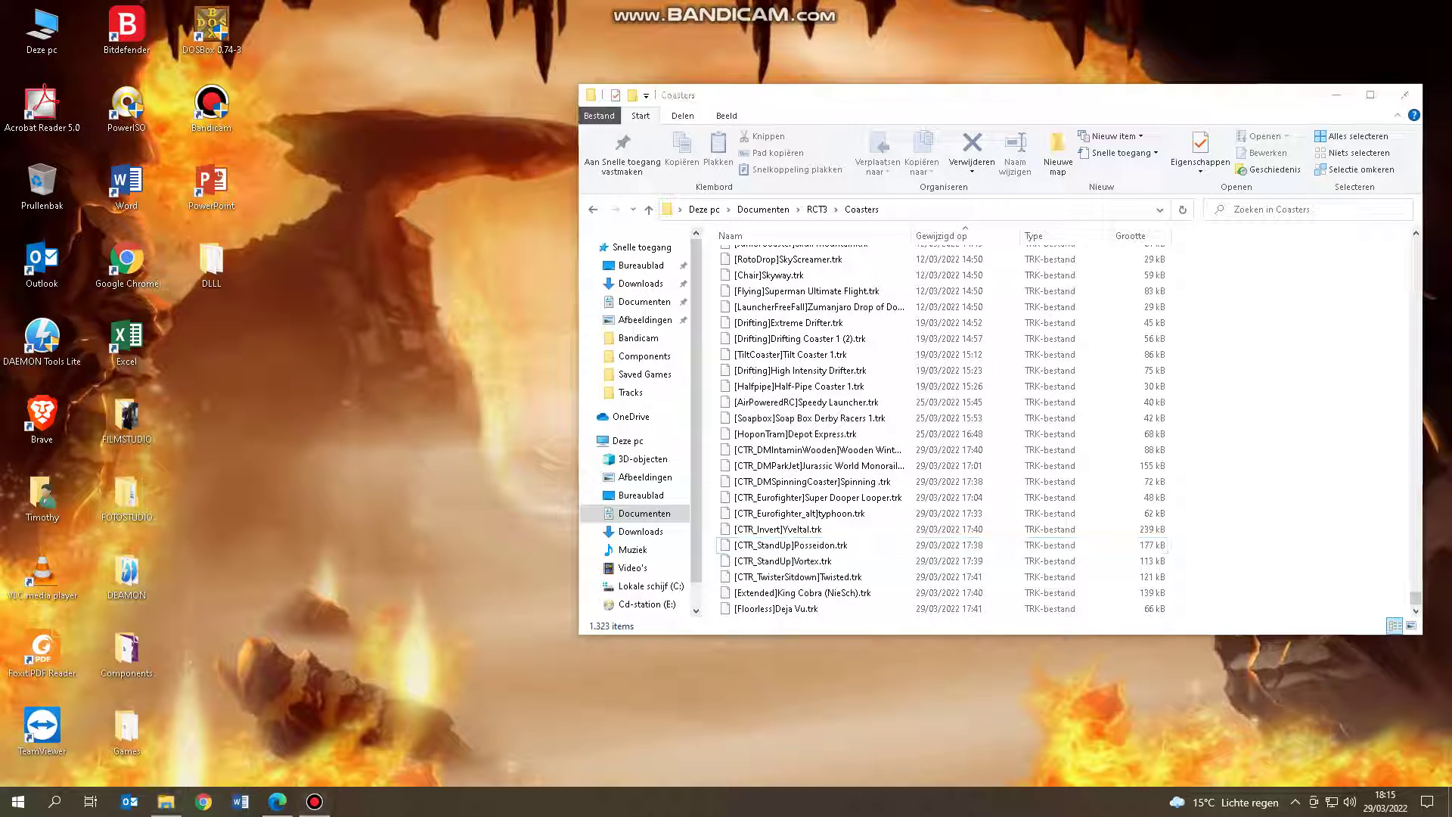